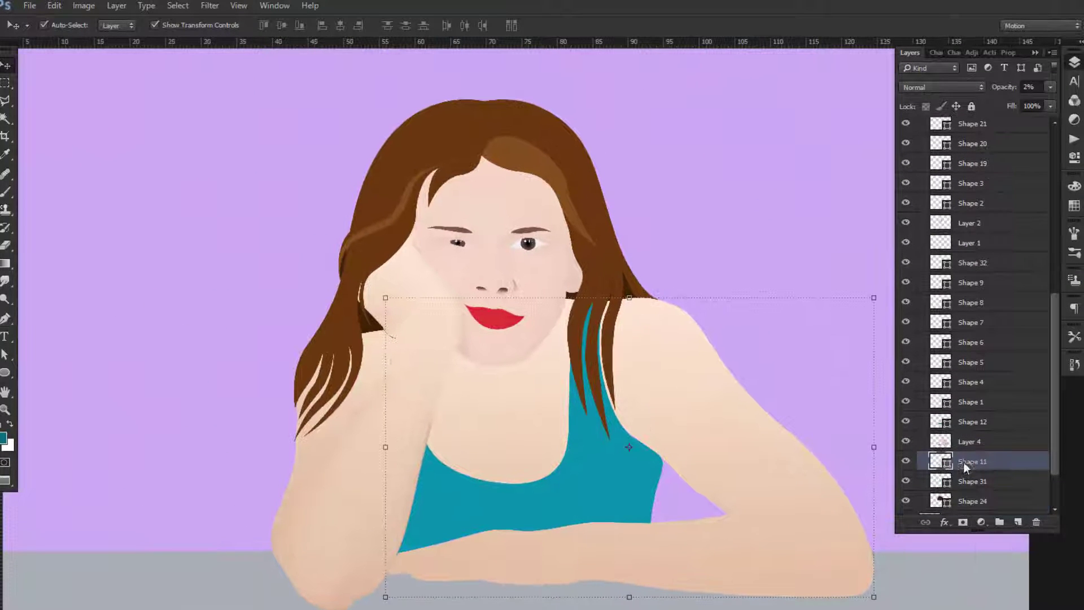
Step: Sample a skin tone from the canvas and paint brown shading under the shoulder and arm
key(i)
click(691, 322)
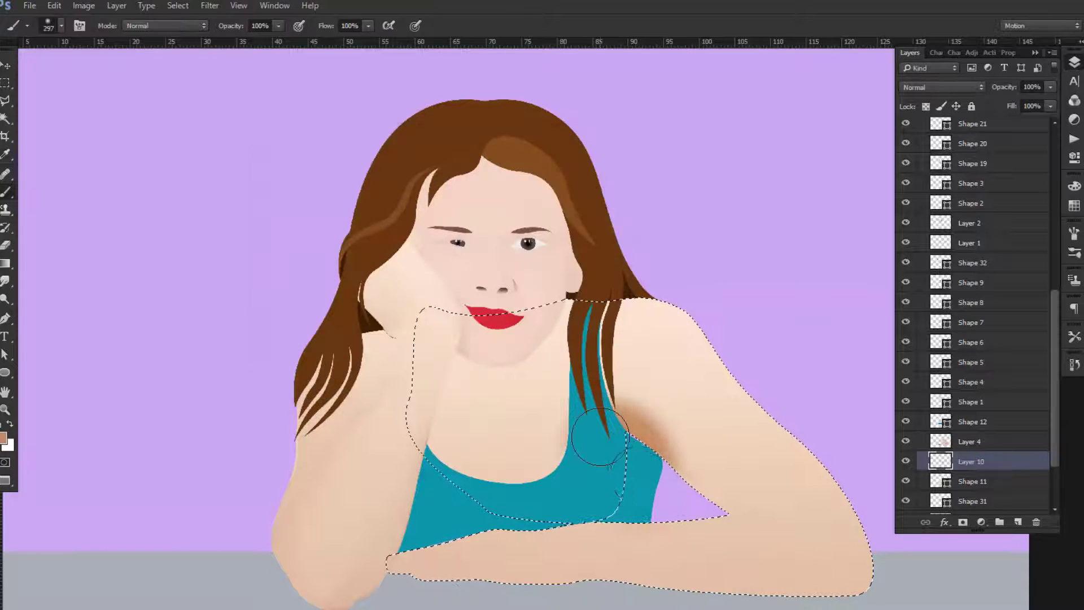
drag(632, 412, 635, 474)
Step: Blend the fresh shading with the Smudge tool, enlarging the brush to size 390
click(5, 281)
right_click(721, 322)
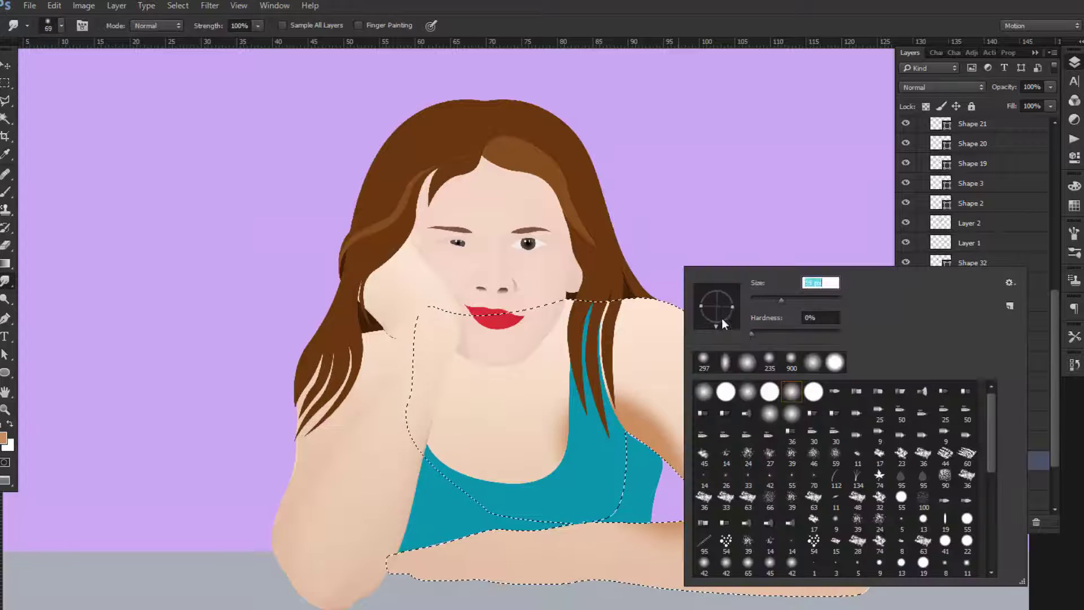
key(Return)
right_click(675, 375)
drag(757, 300, 771, 300)
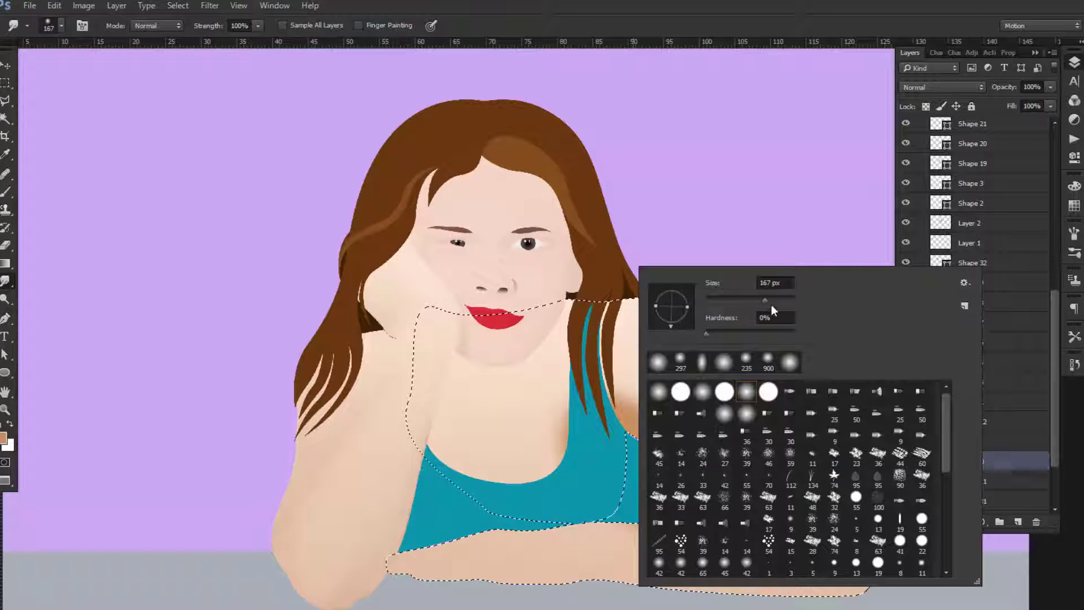
key(Return)
drag(258, 26, 252, 42)
right_click(621, 262)
text(390)
key(Return)
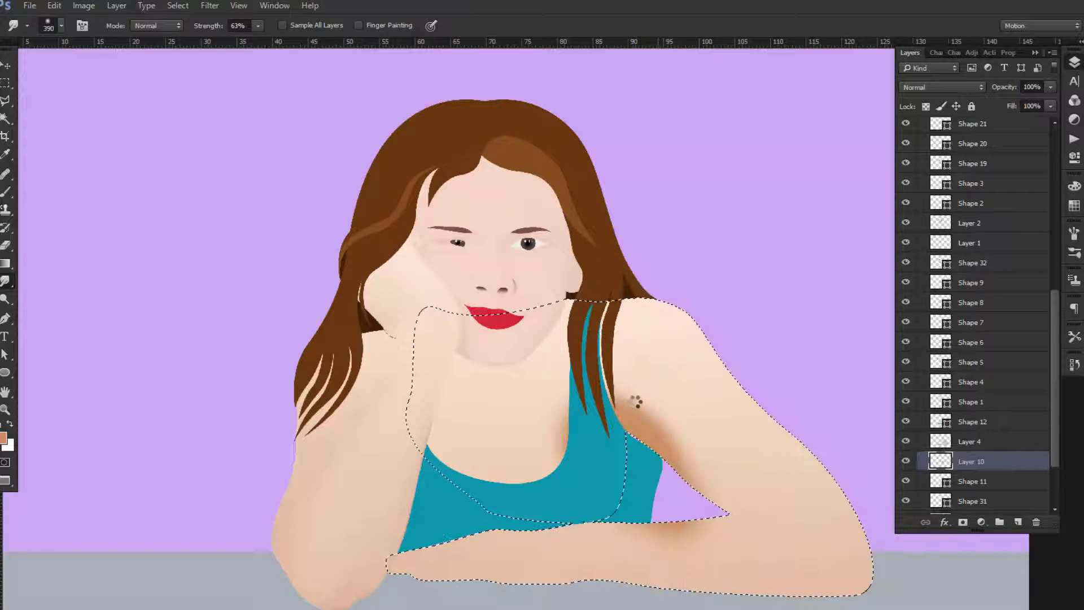
scroll(659, 413, up, 2)
right_click(646, 268)
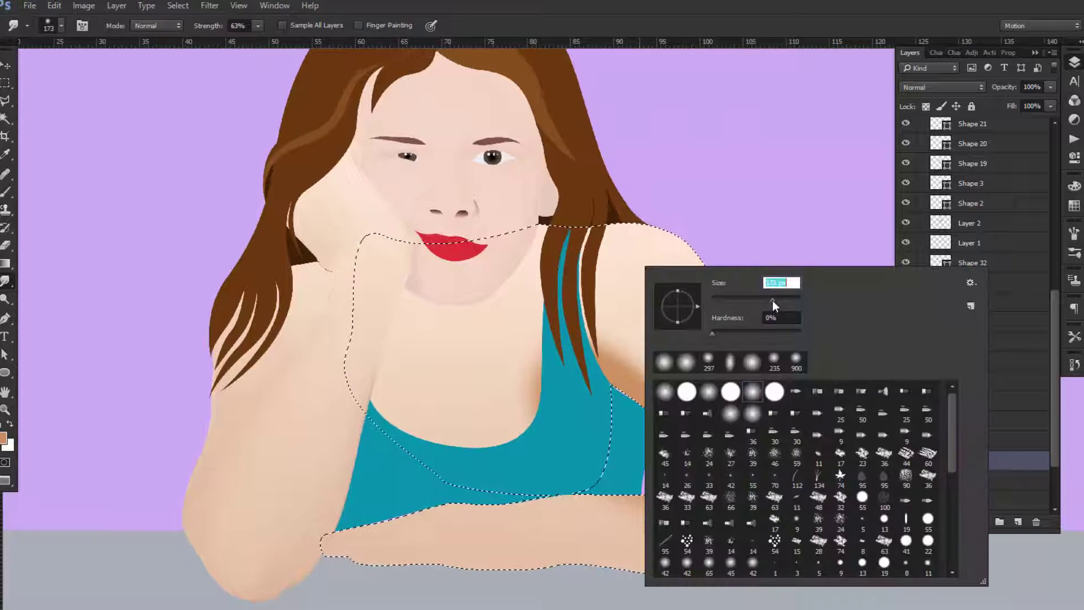
key(Return)
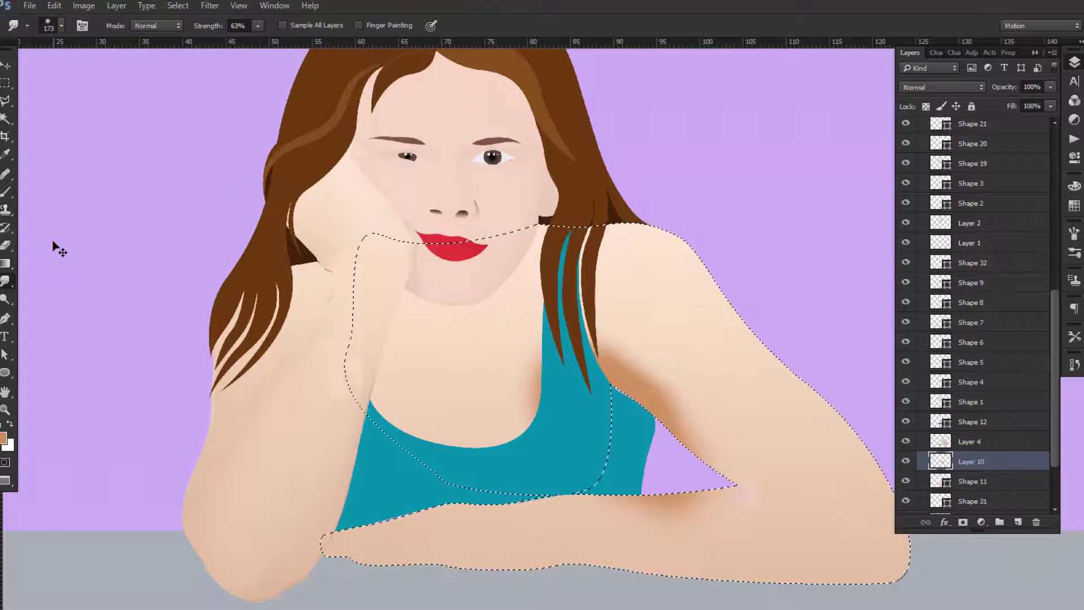
Step: Erase stray shading along the arm and armpit, then resmudge at full strength
key(e)
drag(697, 363, 644, 335)
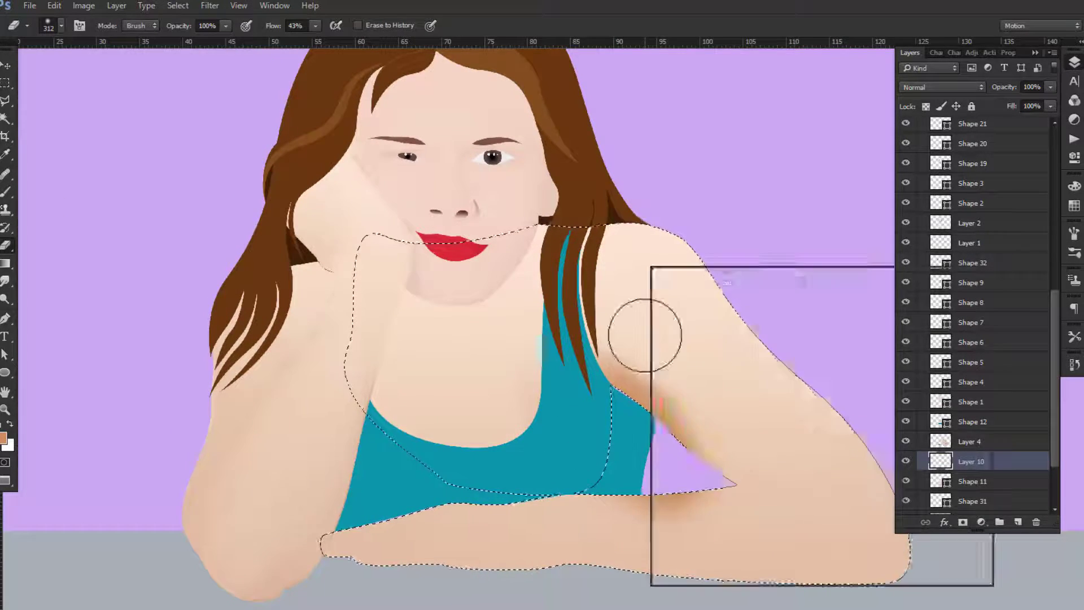
key(r)
right_click(649, 269)
key(Return)
key(0)
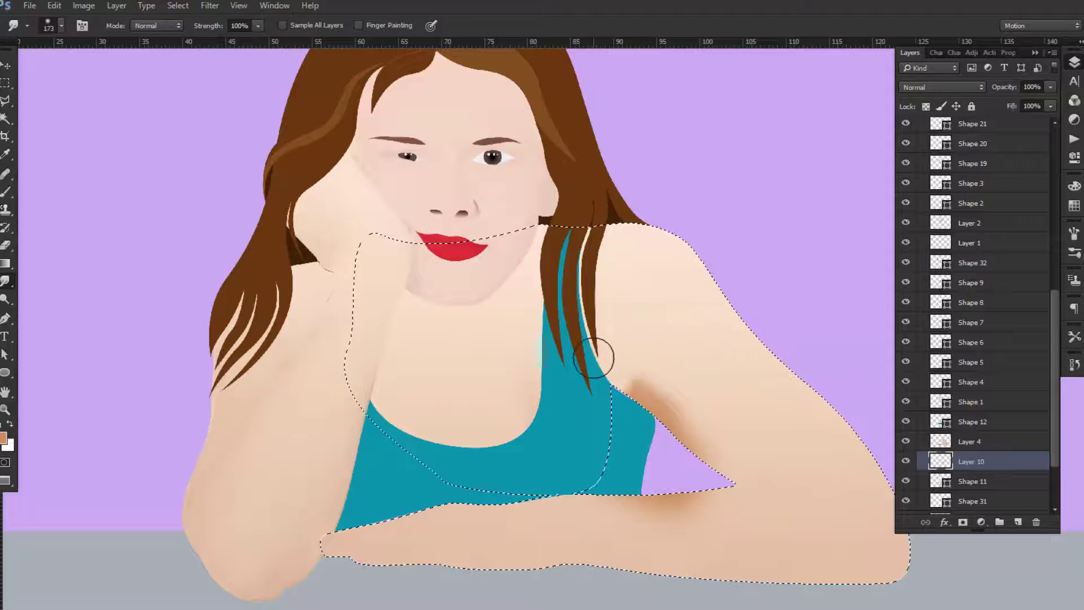
key(e)
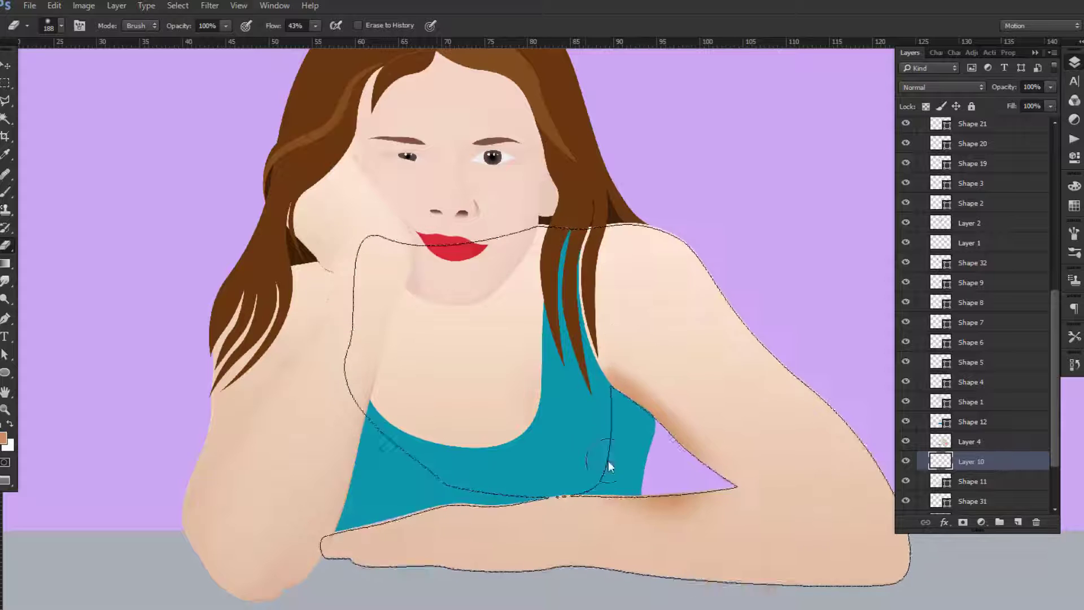
key(r)
right_click(617, 420)
key(Return)
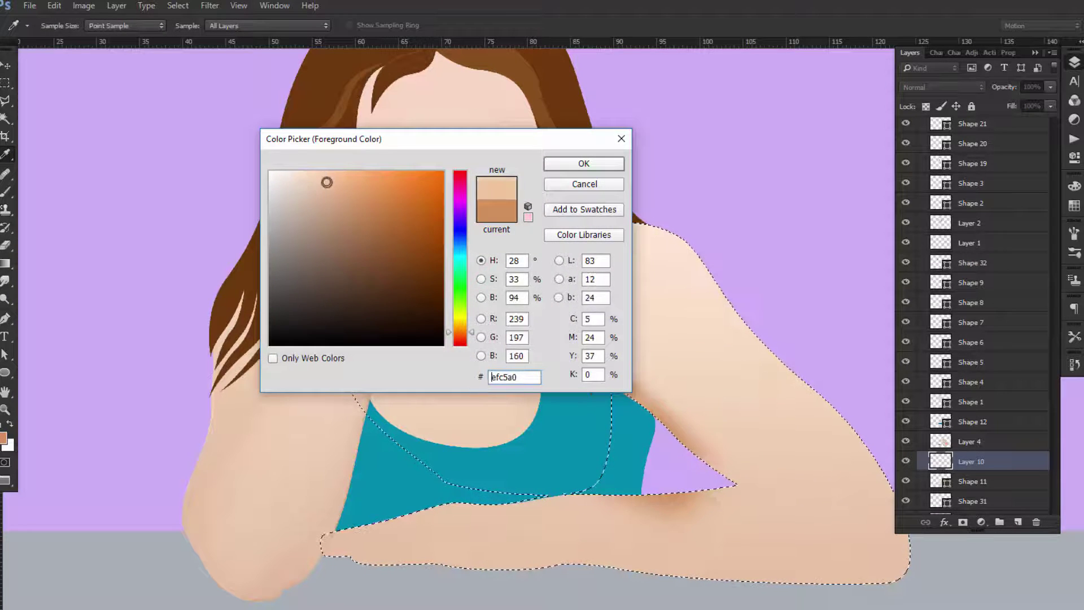
Step: Paint the confirmed skin tone over the chest and shoulder on new Layer 11
key(Return)
key(b)
key(ctrl+shift+alt+n)
right_click(452, 339)
key(Return)
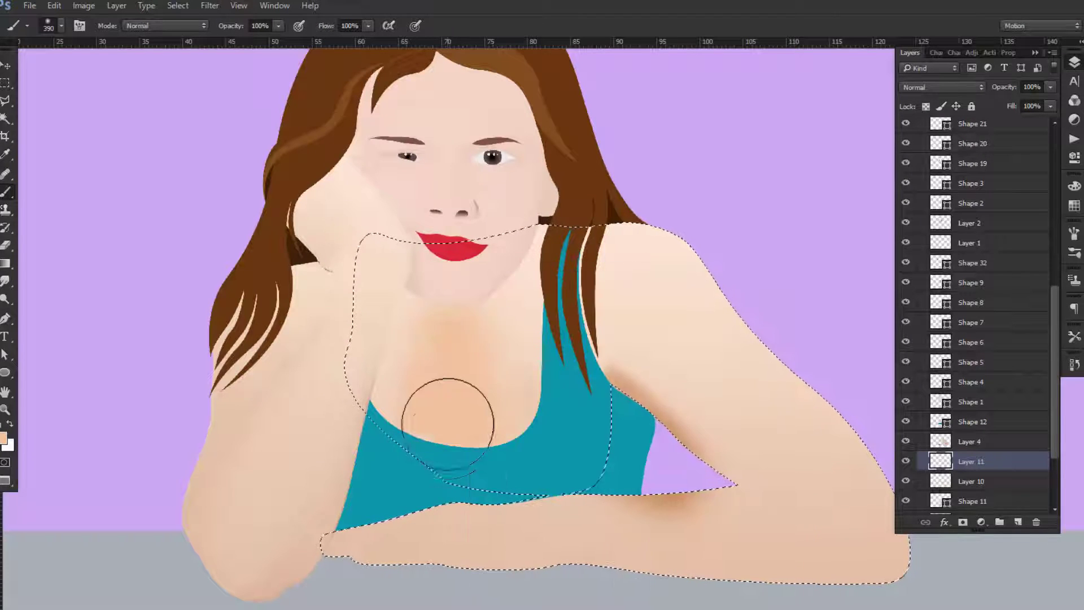
drag(448, 423, 648, 266)
right_click(437, 276)
key(Return)
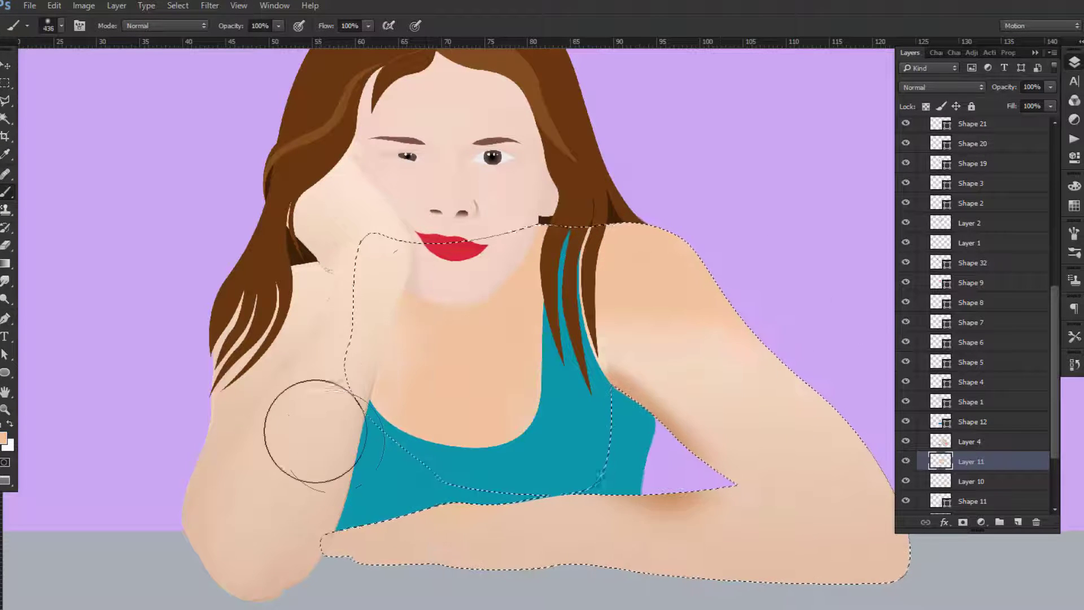
Step: Shade the chest and forearm in a darker skin colour with a soft round brush at size 219
right_click(488, 407)
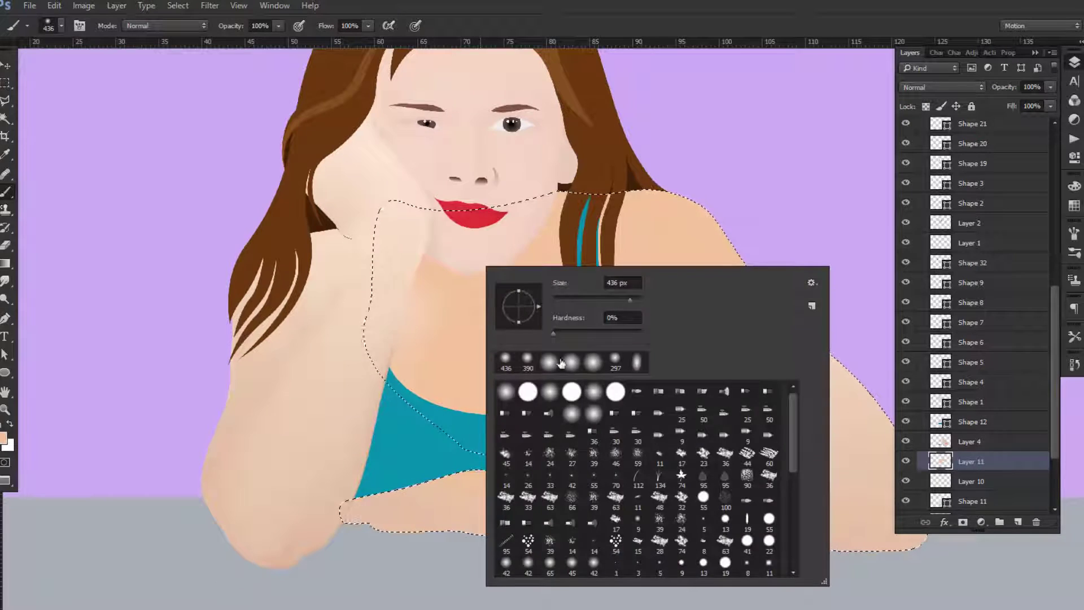
click(4, 437)
click(344, 184)
key(Return)
right_click(570, 306)
text(219)
key(Return)
drag(477, 367, 474, 417)
drag(446, 497, 508, 491)
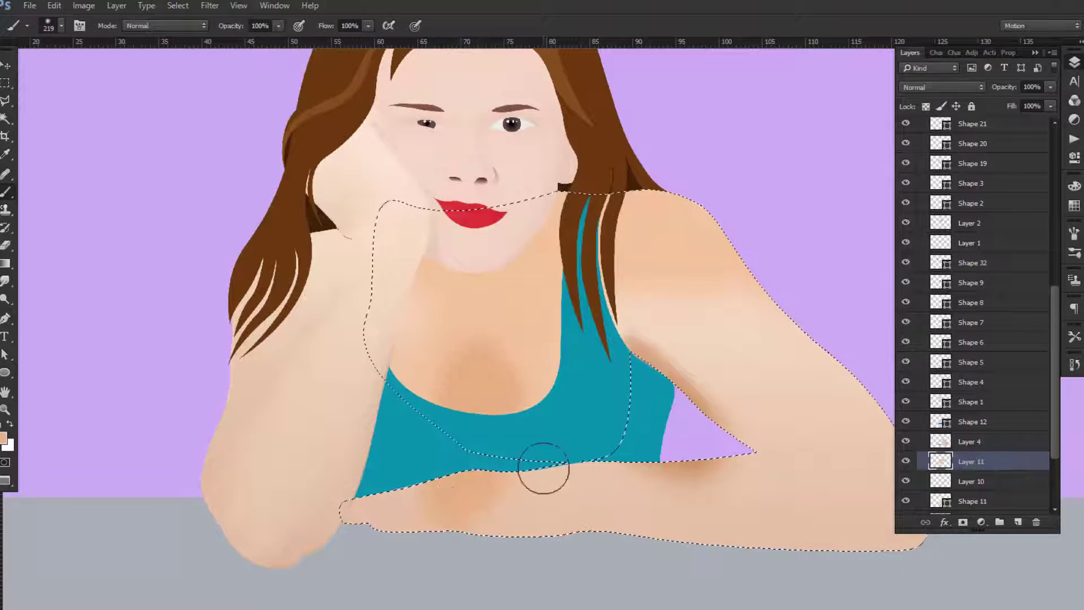
Step: Lighten the chest shading near the strap and underarm with a large soft eraser
click(7, 244)
right_click(561, 391)
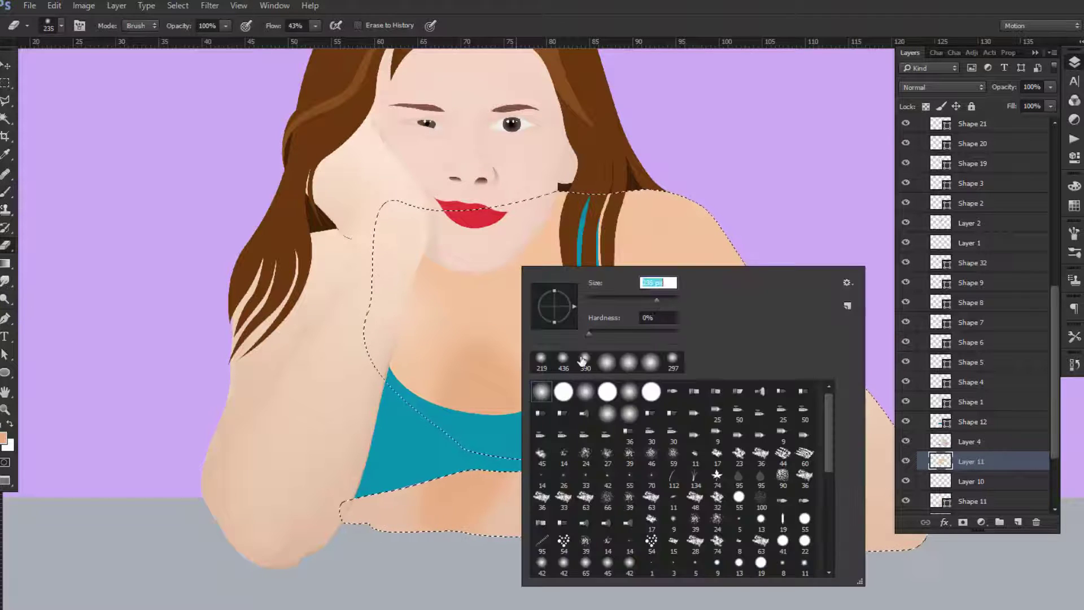
double_click(584, 360)
drag(515, 438, 527, 351)
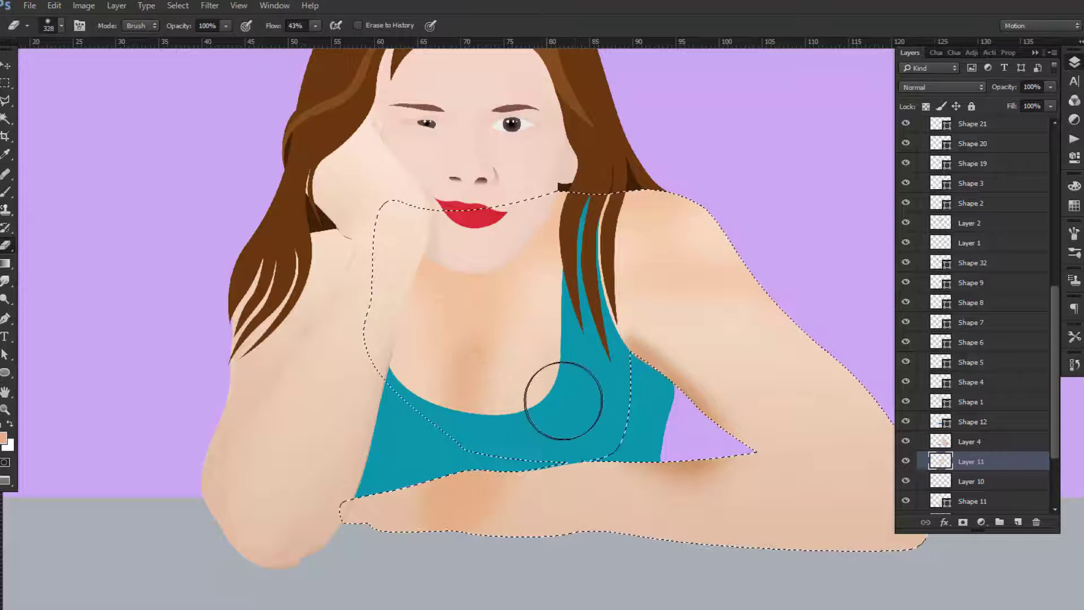
scroll(394, 431, down, 2)
scroll(394, 430, right, 2)
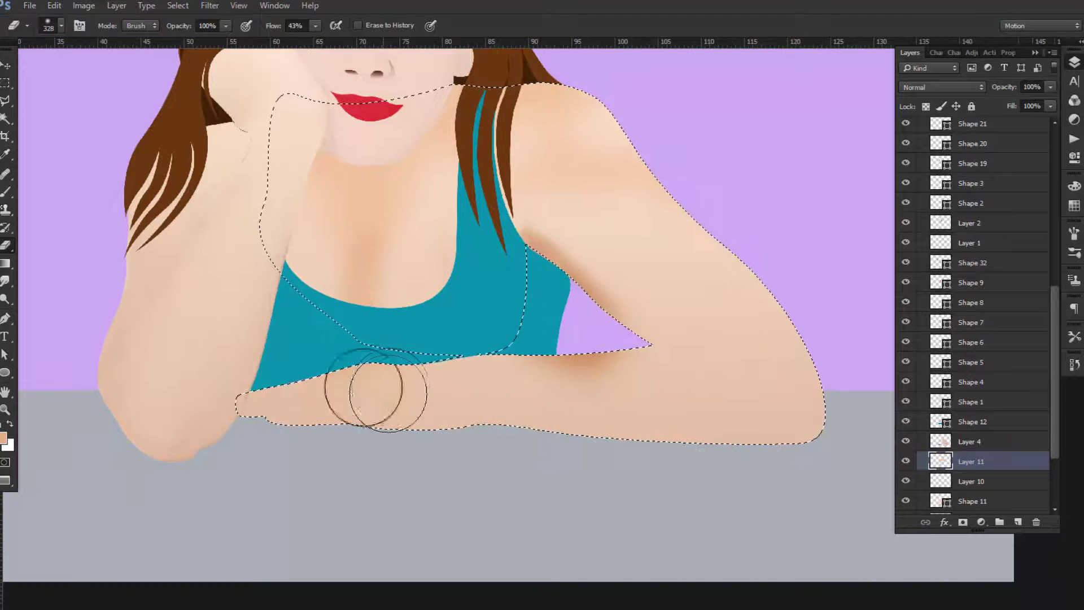
drag(600, 322, 585, 375)
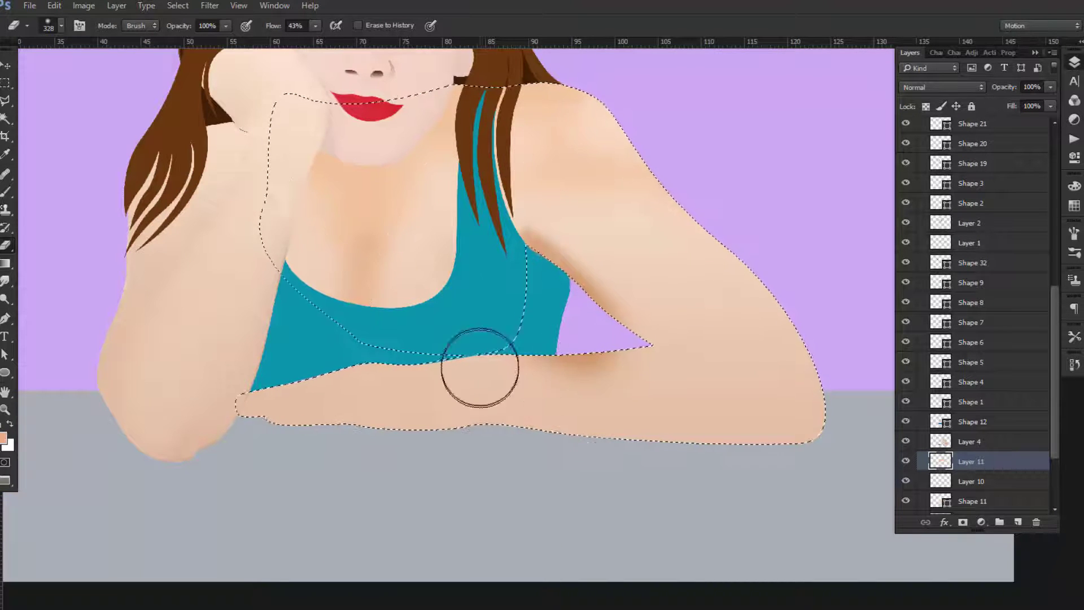
Step: Clear the skin selection and select the tank top Shape 12 layer
ctrl+click(581, 367)
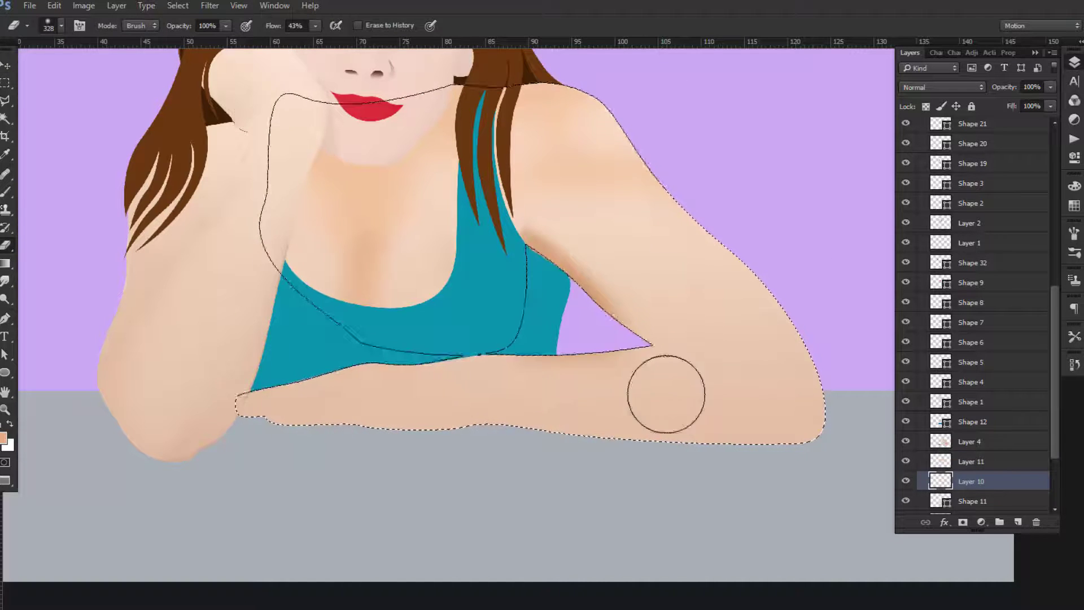
key(ctrl+d)
key(v)
click(533, 303)
Step: Load the tank top outline as a selection on new Layer 12 with a darker teal colour
key(ctrl+minus)
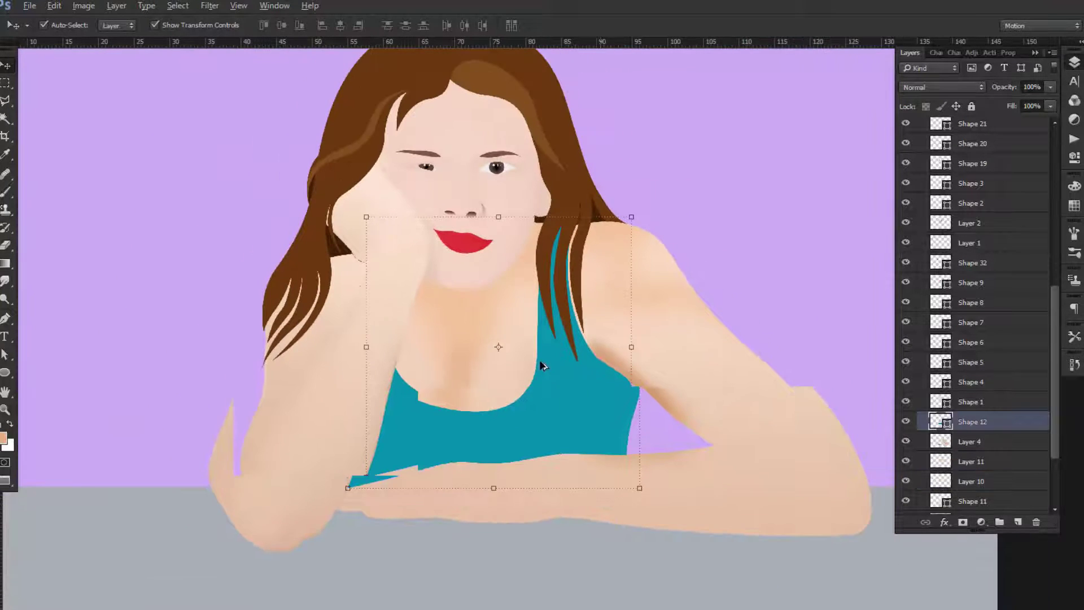
scroll(541, 366, up, 1)
click(3, 436)
click(491, 429)
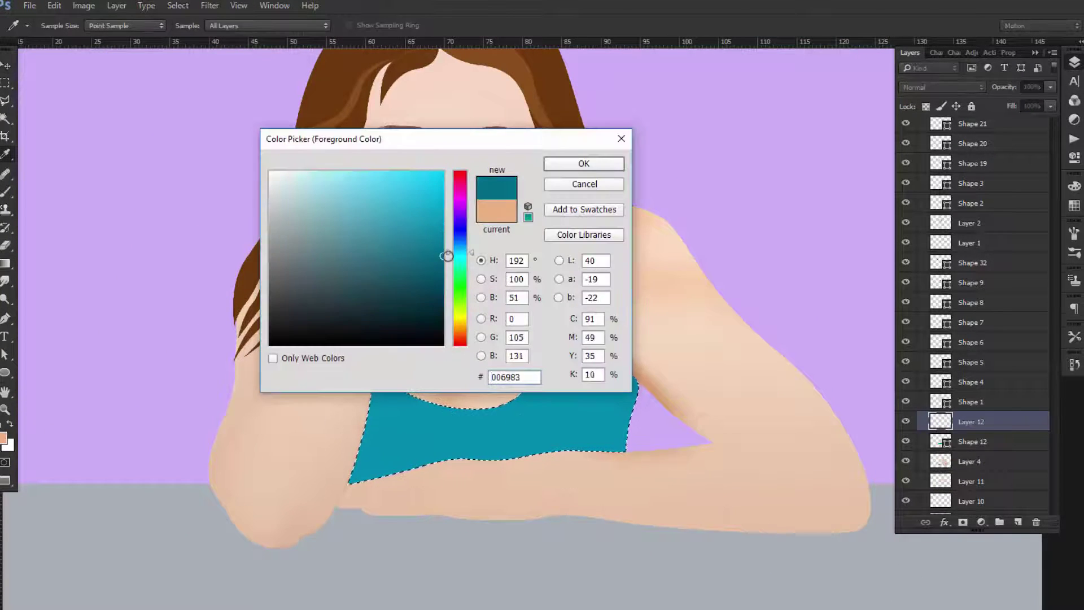
click(580, 162)
Step: Paint dark teal shading along the top's lower edge with a larger soft brush
key(b)
right_click(640, 270)
double_click(687, 389)
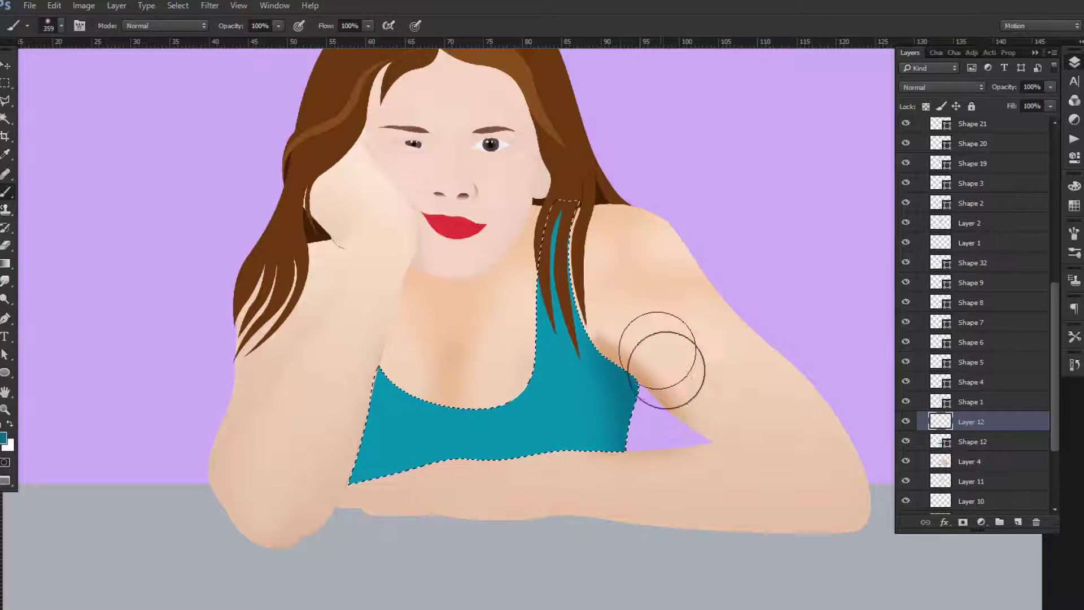
right_click(624, 265)
drag(685, 284, 709, 284)
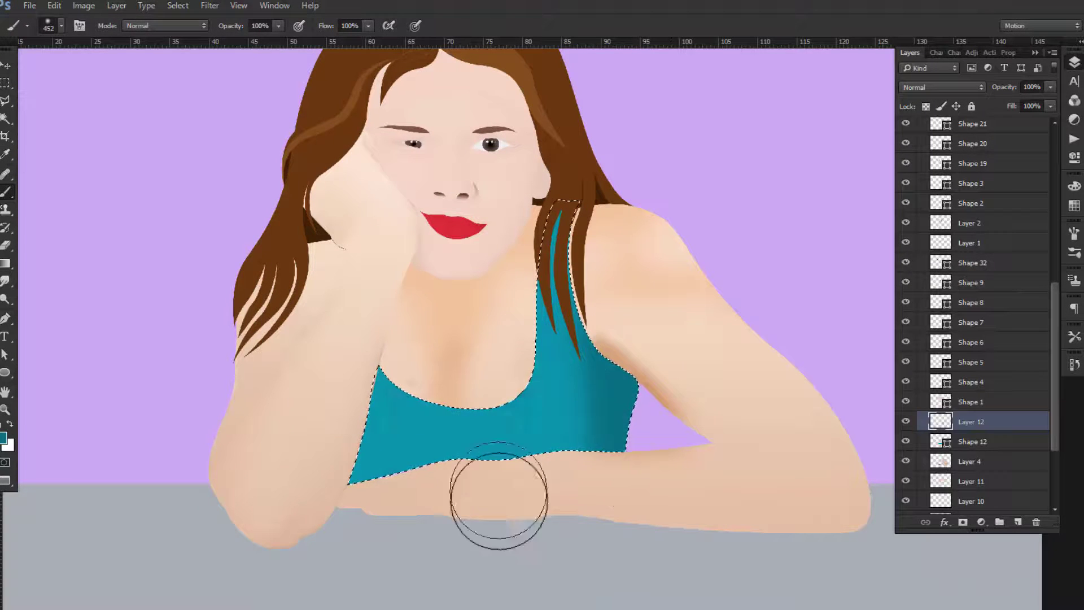
drag(496, 496, 462, 400)
Step: Erase parts of the teal shading, clean the lower-left corner, and deselect
key(e)
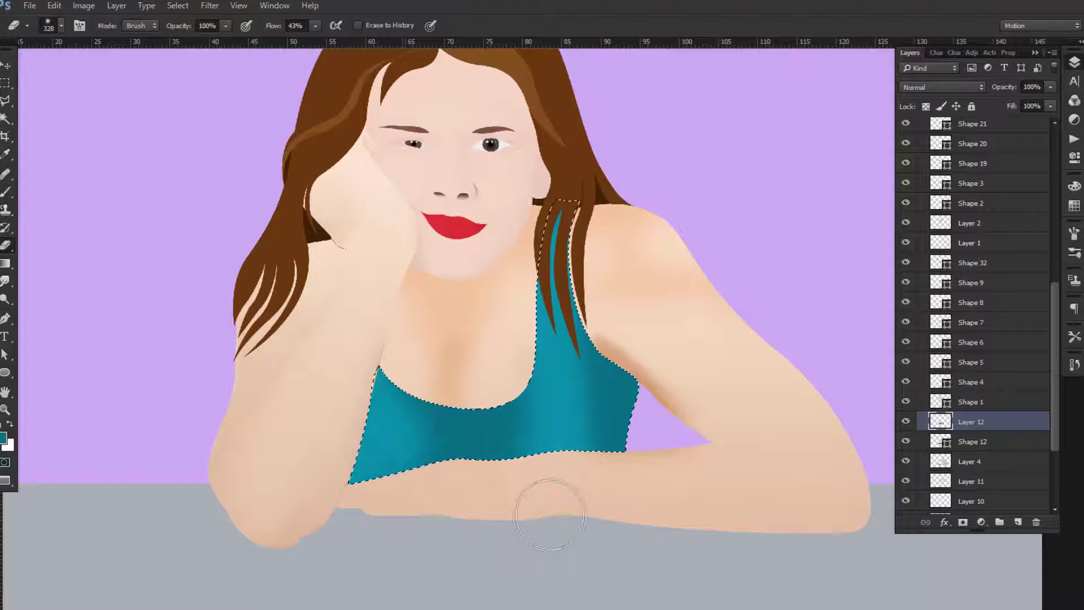
drag(563, 435, 567, 403)
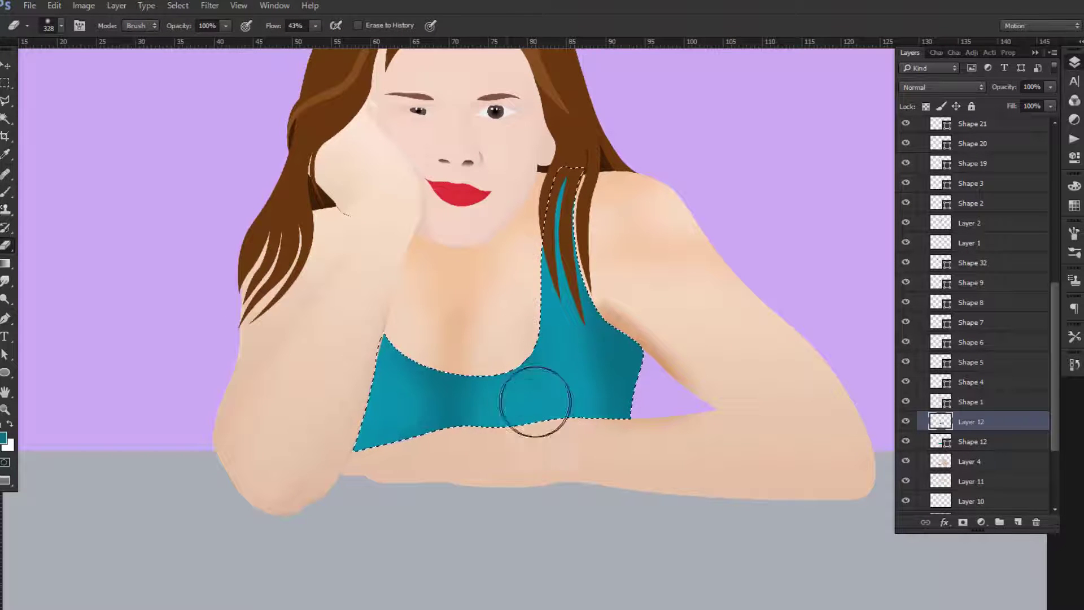
drag(390, 430, 397, 422)
scroll(533, 426, down, 1)
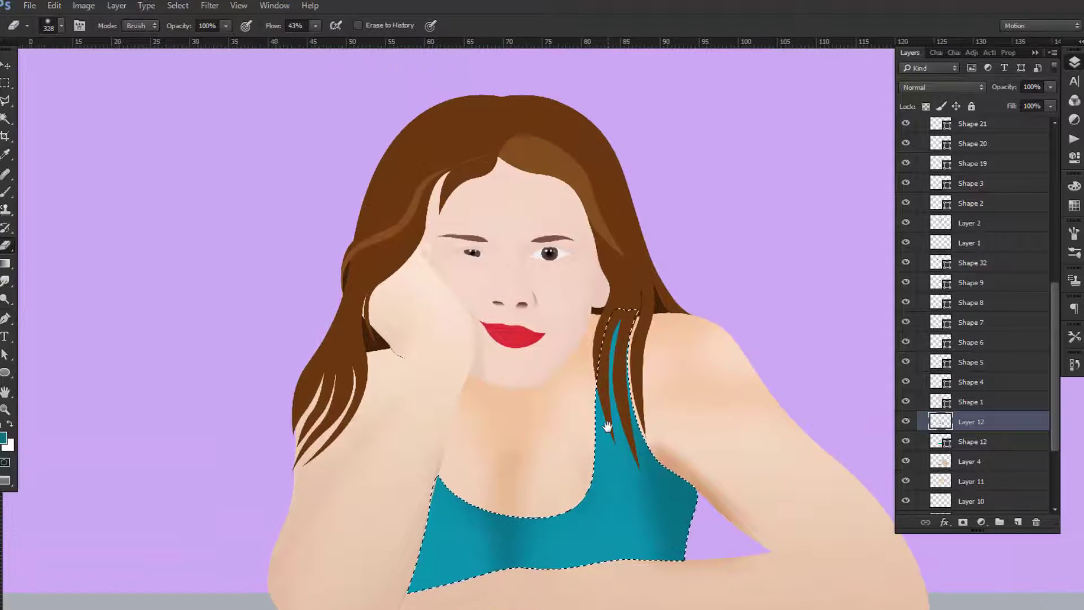
scroll(549, 480, up, 1)
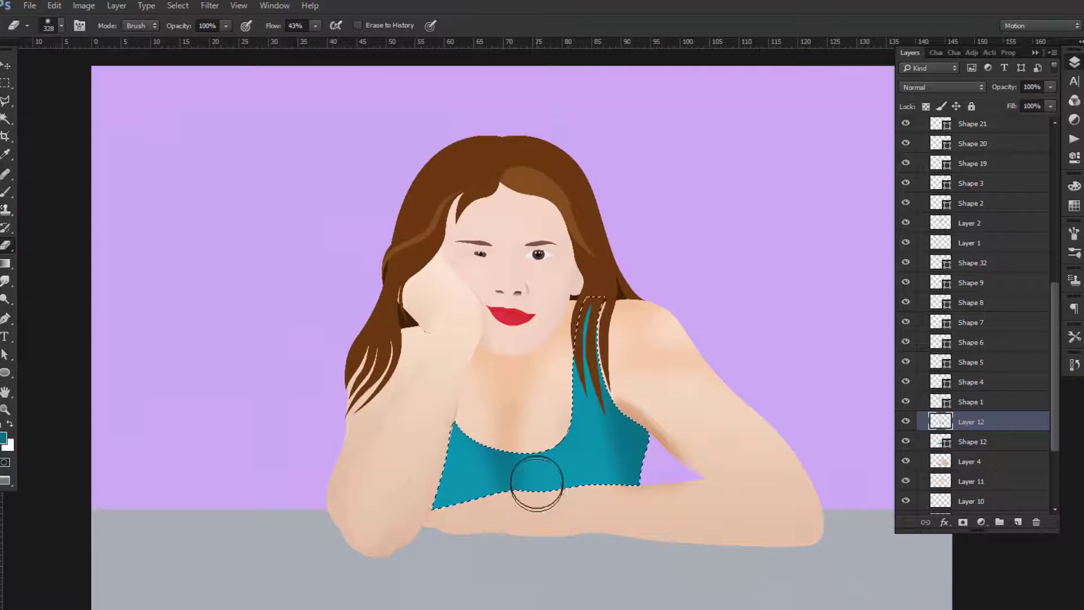
key(ctrl+d)
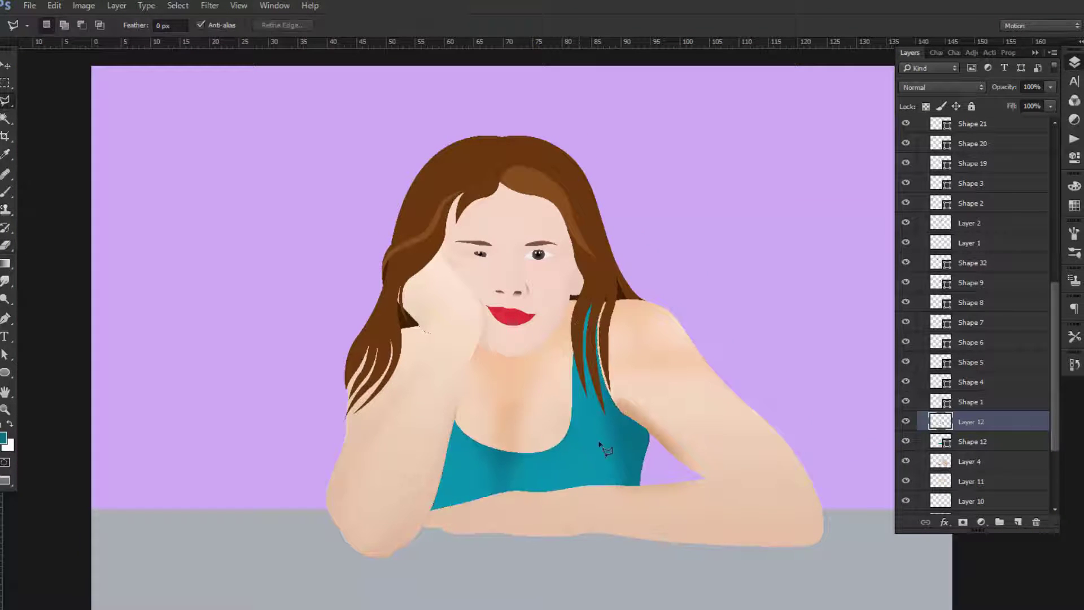
Step: Create Layer 13 below the tank top within its selection and sample the arm's skin tone
scroll(523, 310, up, 1)
key(v)
click(970, 442)
ctrl+click(940, 442)
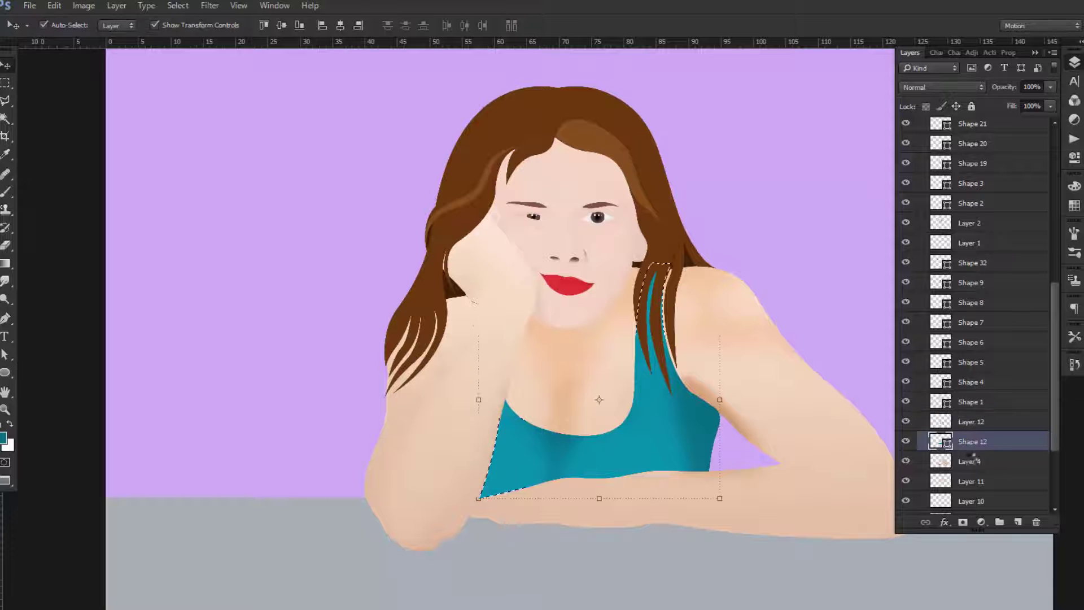
ctrl+click(1017, 521)
key(b)
click(3, 438)
click(541, 421)
key(Return)
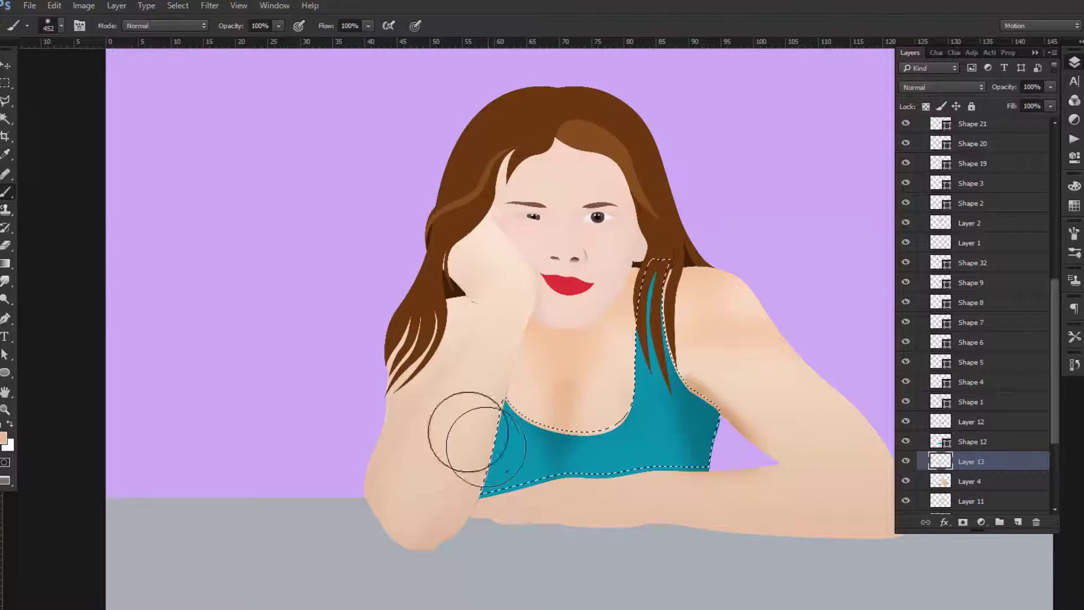
key(m)
key(ctrl+d)
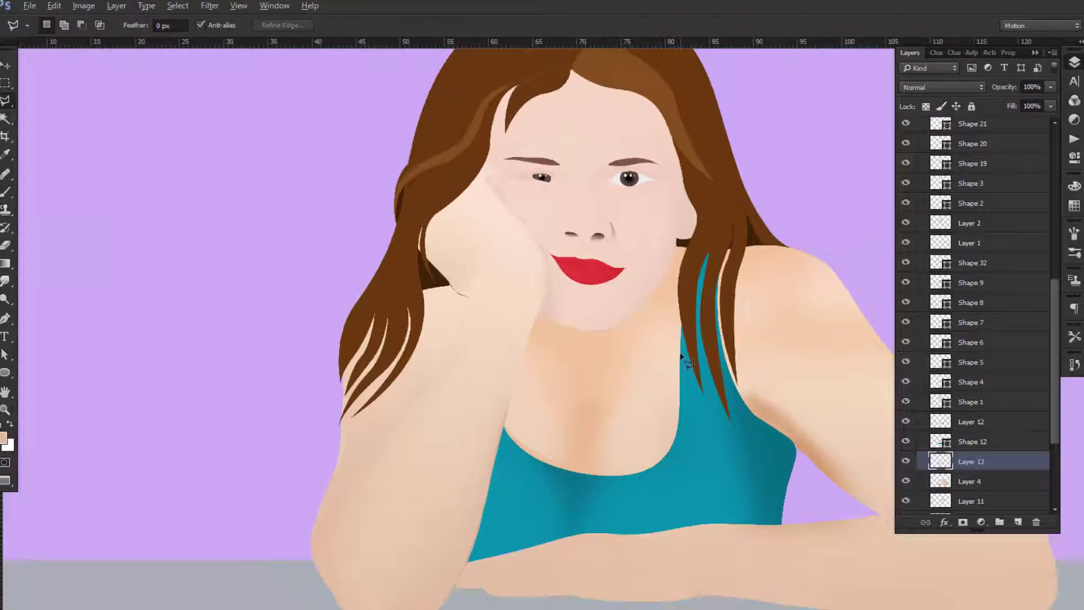
Step: Draw a curved Pen shape over the right upper arm from the tank-top edge
alt+scroll(254, 186, up, 2)
key(p)
click(466, 431)
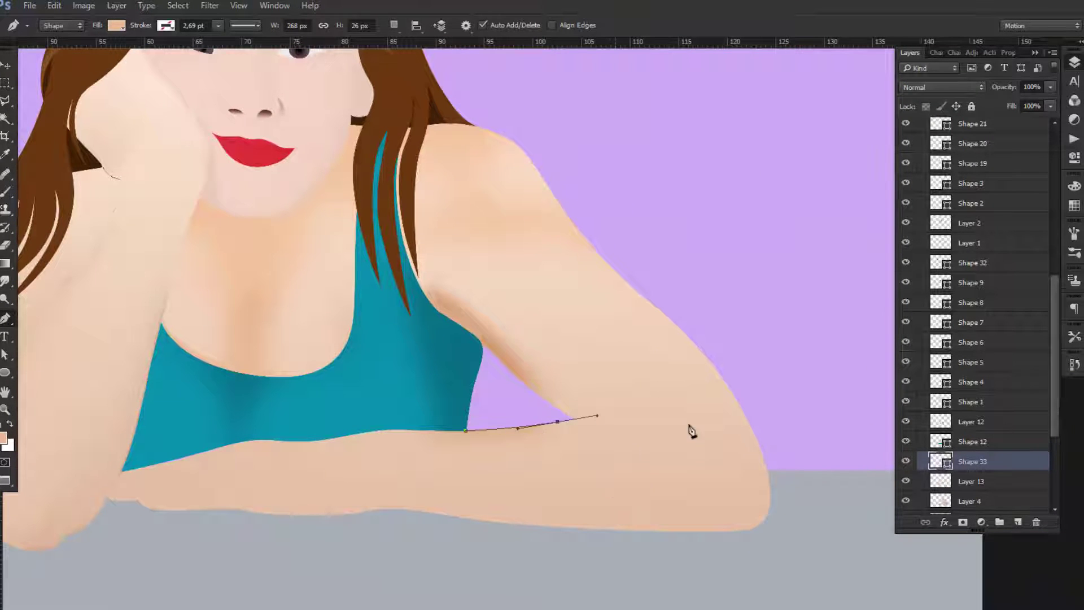
drag(690, 335, 654, 281)
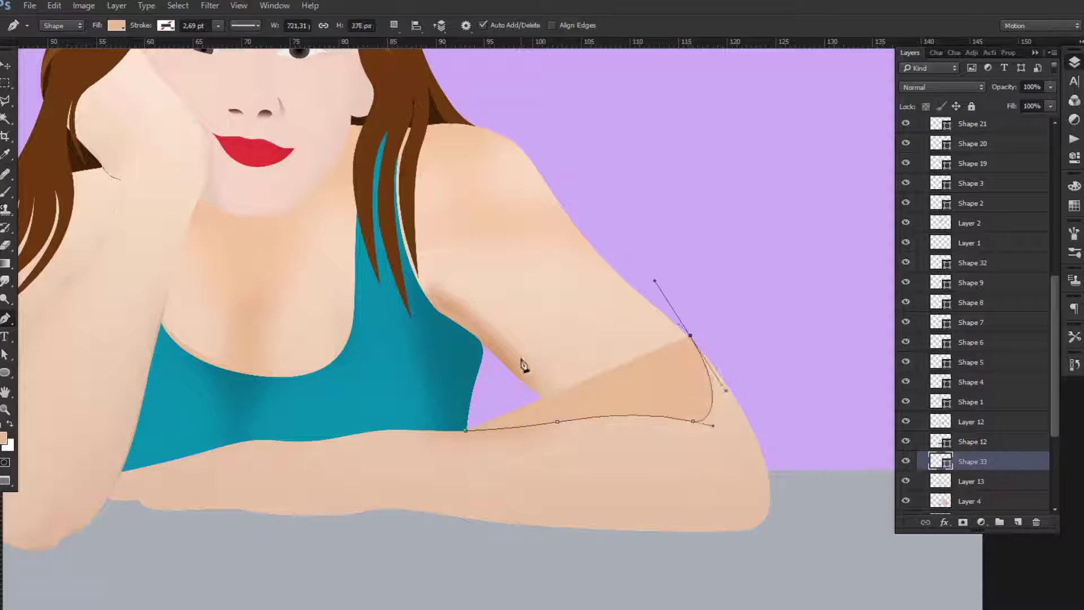
drag(520, 358, 544, 396)
Step: Paint soft pale pinkish shading inside the arm shape's selection on new Layer 14
ctrl+click(940, 462)
click(905, 461)
key(b)
click(4, 437)
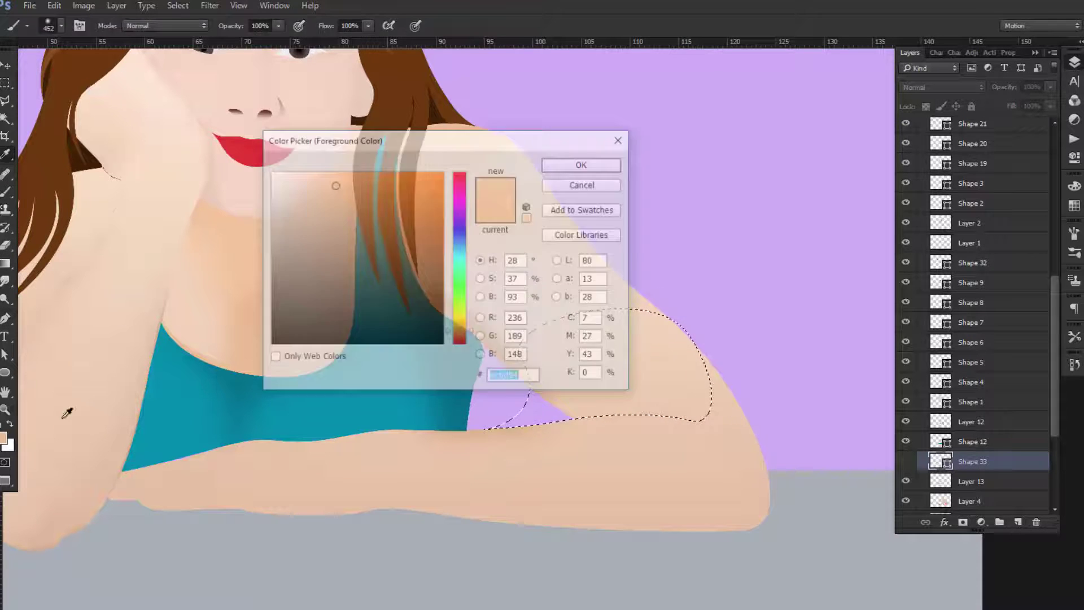
click(869, 200)
key(ctrl+shift+alt+n)
drag(569, 472, 605, 496)
Step: Load Shape 11's outline as a selection, return to Layer 14, then deselect
key(v)
click(600, 271)
click(972, 469)
ctrl+click(941, 469)
click(971, 310)
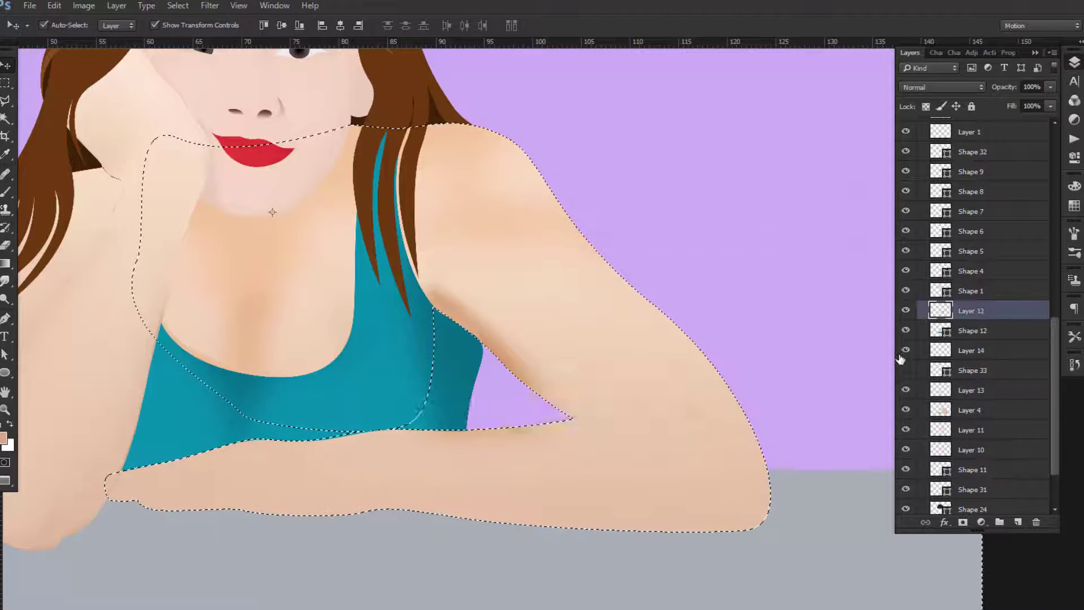
click(971, 350)
key(ctrl+d)
Step: Select the Smudge tool and make Layer 4 active to start tracing the left forearm
key(l)
drag(5, 281, 53, 295)
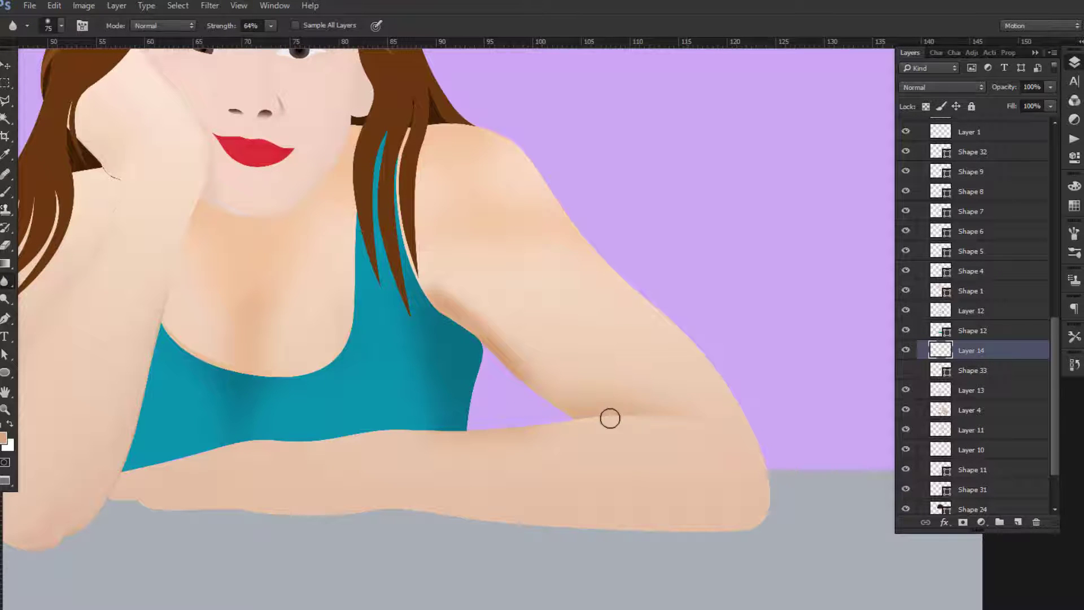
scroll(610, 418, left, 3)
ctrl+click(516, 310)
scroll(590, 435, down, 4)
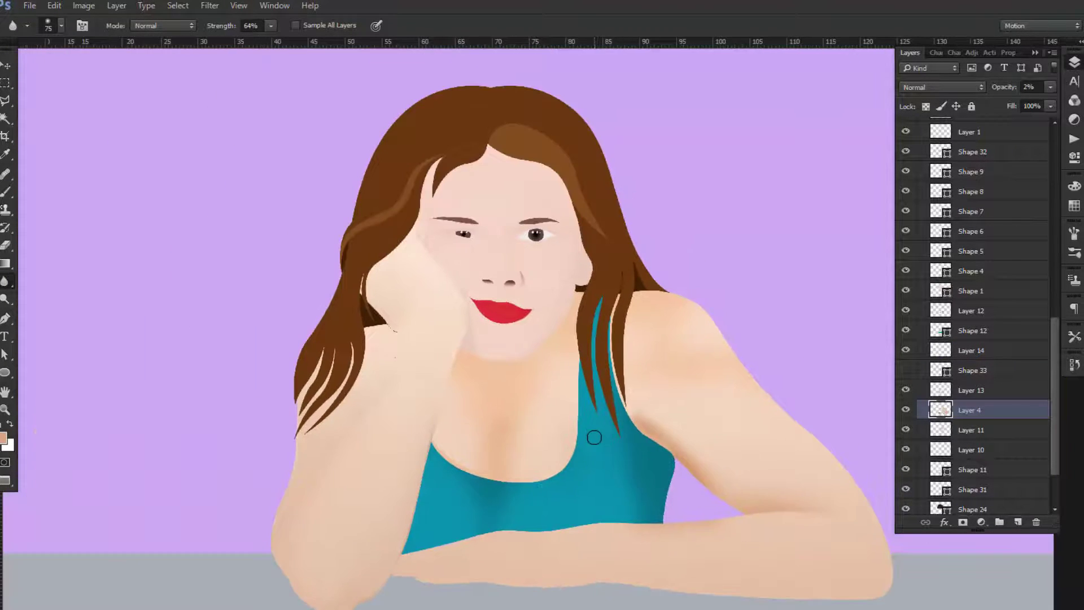
scroll(598, 436, up, 1)
scroll(455, 307, up, 1)
scroll(330, 390, up, 1)
key(p)
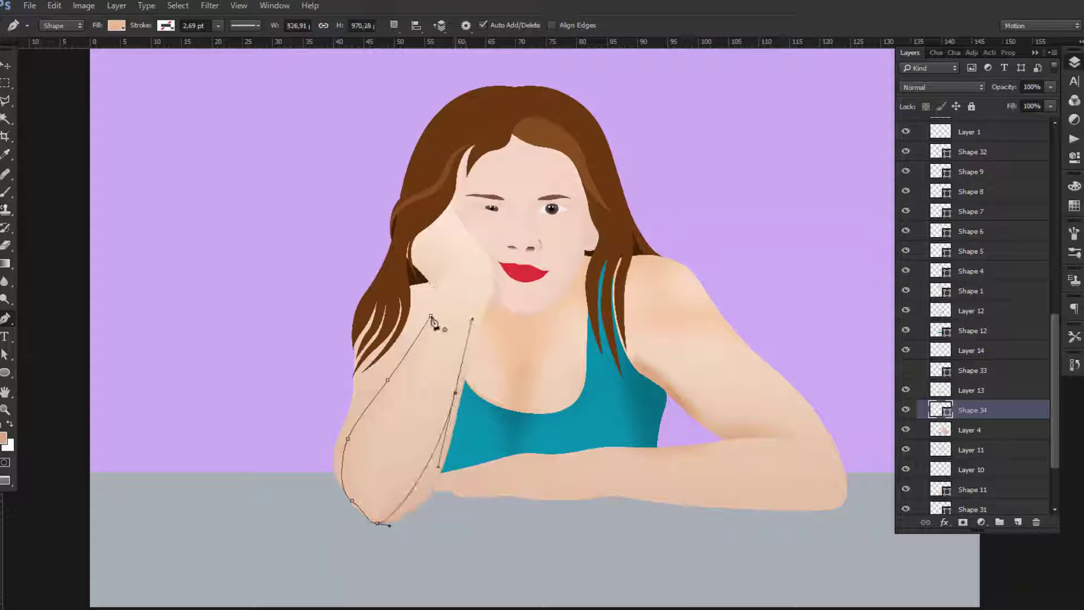
Step: Turn the forearm path into a selection and place new Layer 15 between Shape 30 and Shape 29 in Group 1
ctrl+click(940, 410)
scroll(977, 283, up, 5)
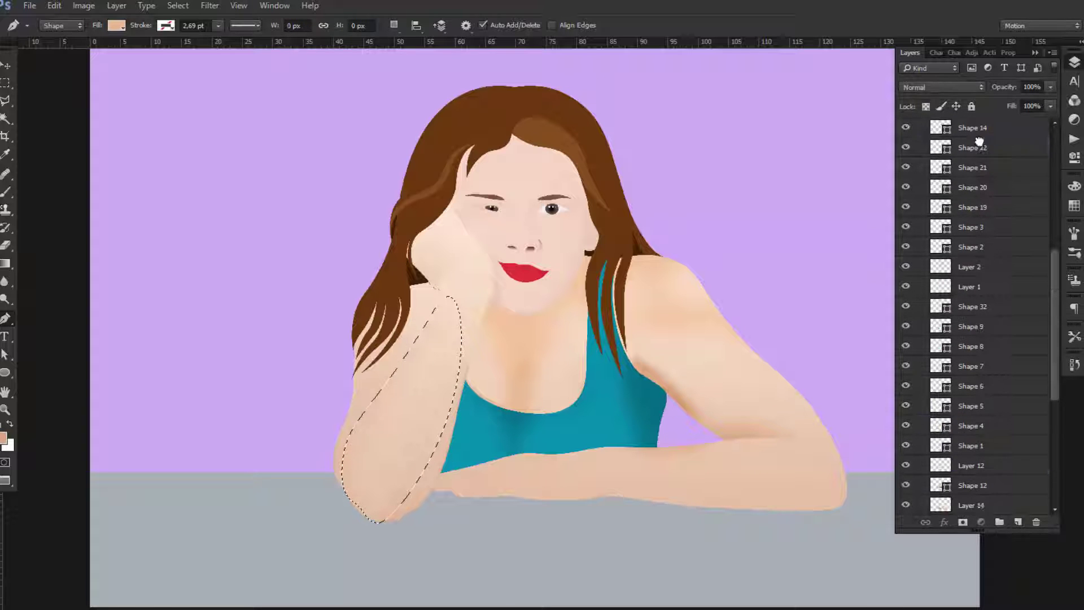
click(970, 148)
key(ctrl+shift+alt+n)
key(b)
scroll(1004, 375, up, 3)
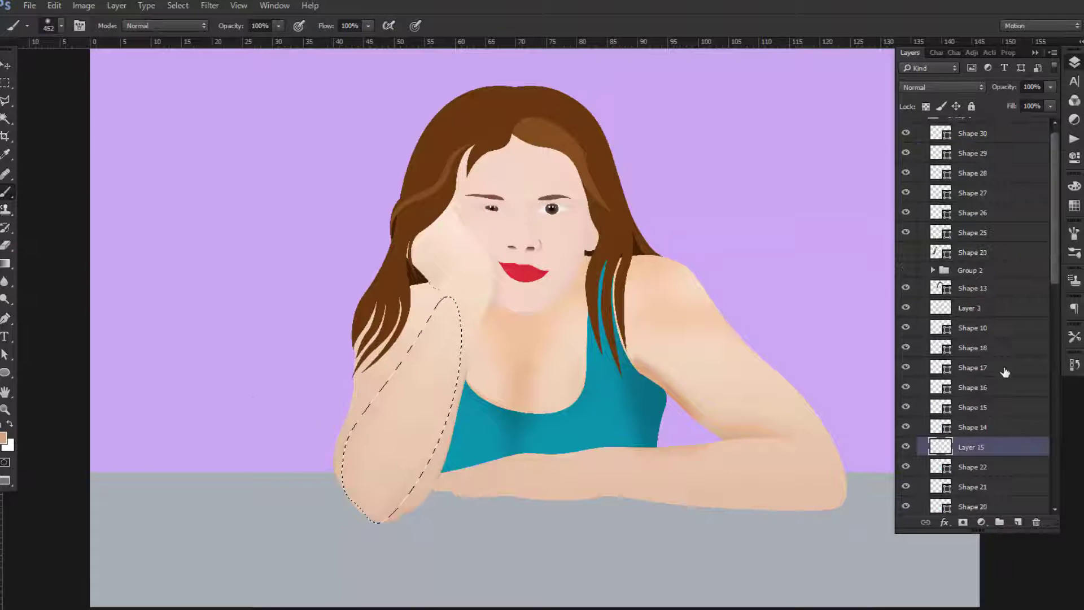
scroll(968, 163, up, 2)
drag(968, 162, 969, 160)
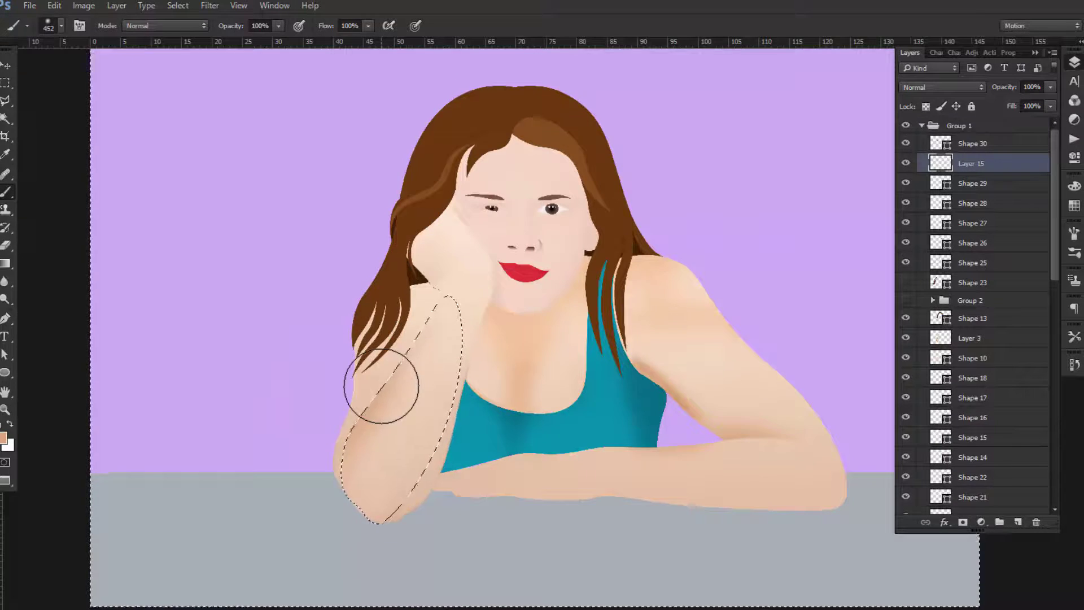
scroll(380, 380, up, 2)
Step: Paint dc9c68 tan shading along the left forearm and erase the excess near the neck and arm
click(4, 438)
click(854, 199)
mouse_move(569, 399)
mouse_down()
mouse_move(459, 423)
mouse_move(525, 350)
mouse_up()
key(e)
mouse_move(561, 295)
mouse_down()
mouse_move(496, 399)
mouse_move(549, 227)
mouse_up()
drag(532, 435, 462, 496)
mouse_move(569, 284)
mouse_down()
mouse_move(485, 432)
mouse_move(525, 374)
mouse_up()
Step: Clear the forearm selection and select arm Shape 10 to start outlining Shape 35
key(ctrl+d)
key(l)
scroll(471, 361, down, 3)
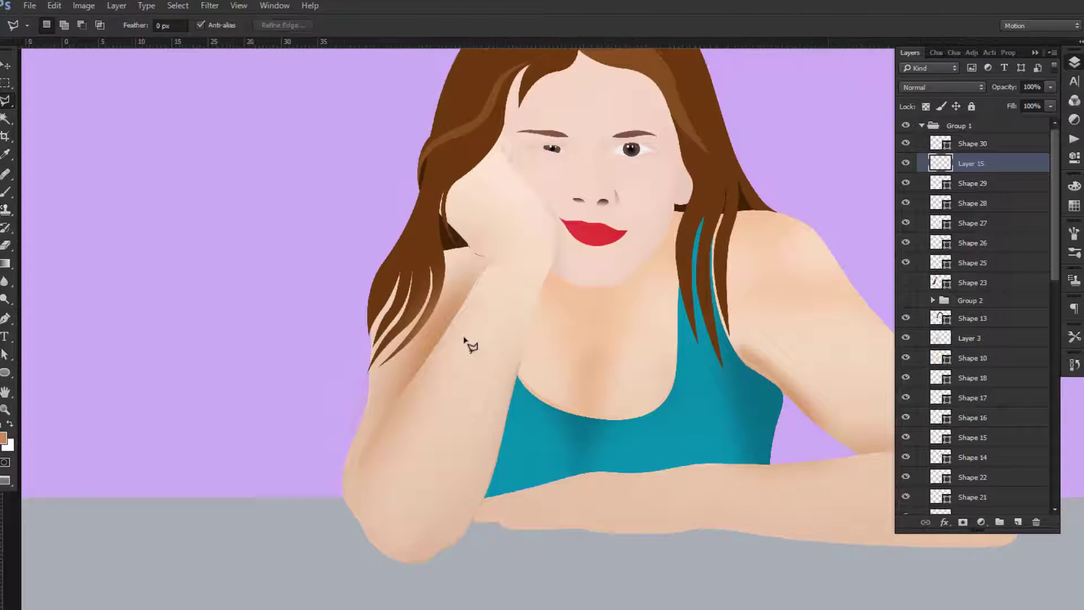
scroll(476, 335, up, 2)
ctrl+click(451, 262)
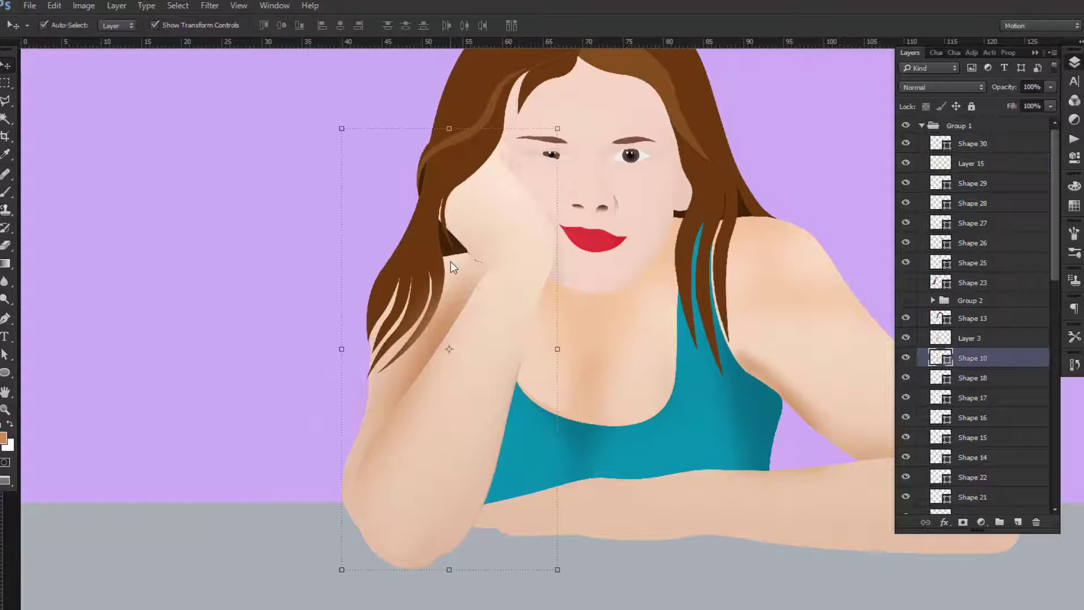
key(p)
scroll(466, 240, up, 2)
Step: Draw the teal shoulder-strap shape, Shape 35, between the hair and hand
drag(453, 232, 454, 293)
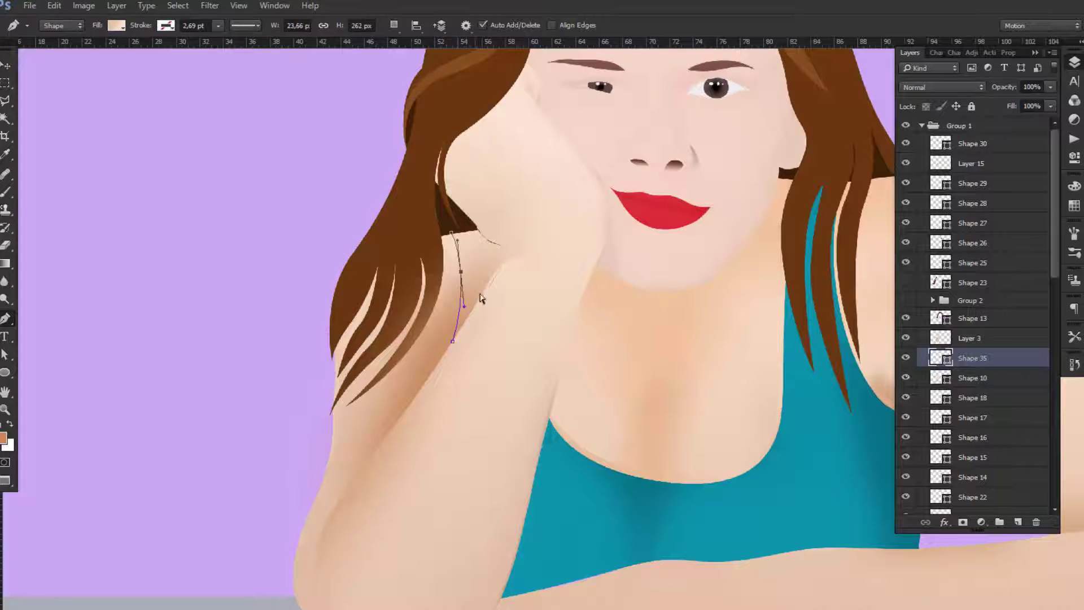
scroll(480, 298, up, 1)
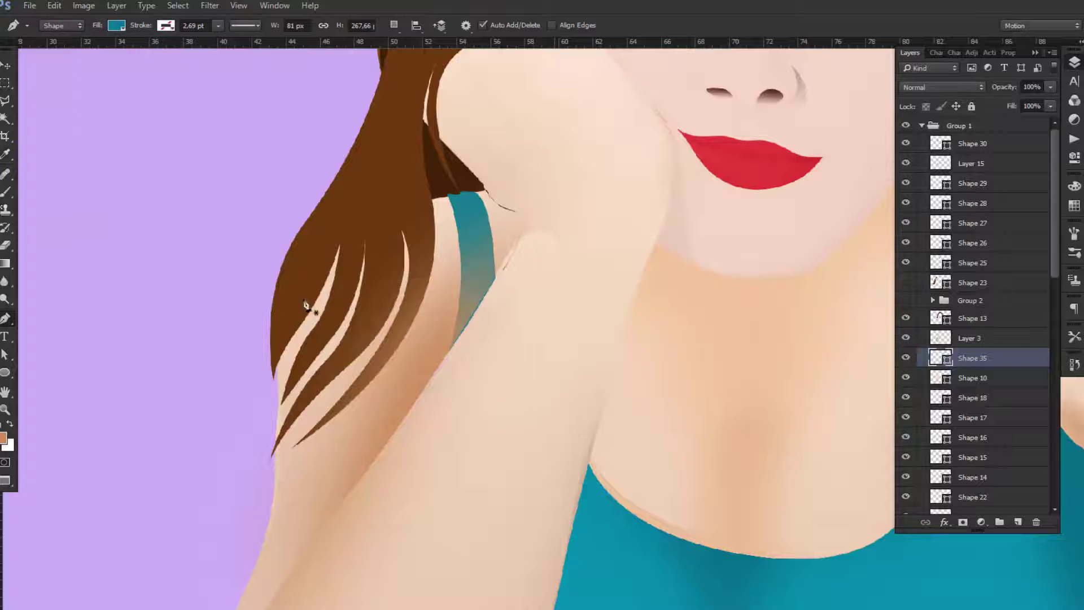
key(v)
click(448, 343)
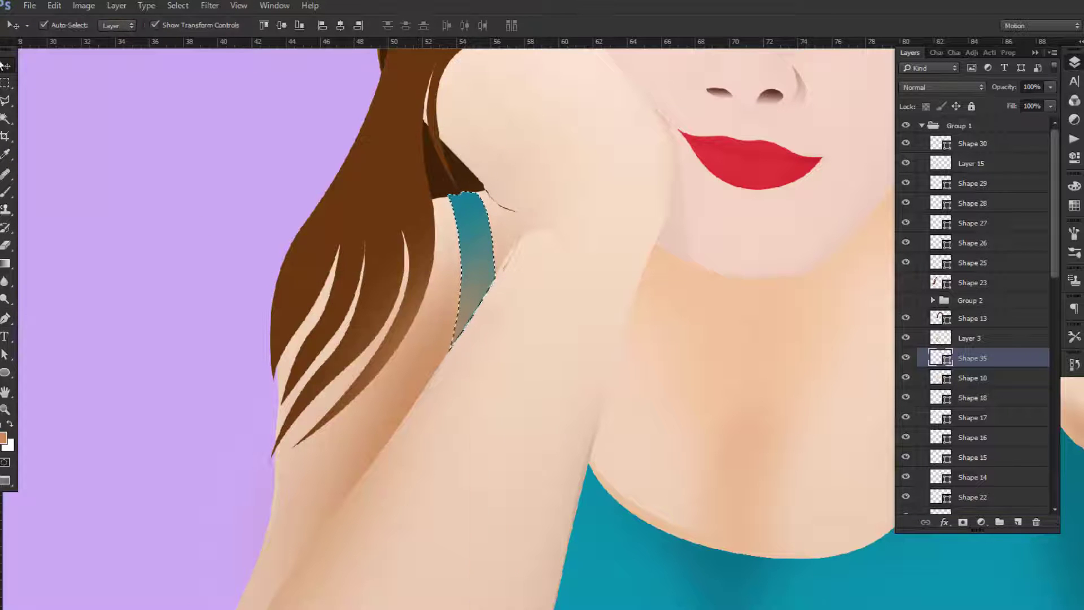
Step: Add Layer 16 for strap shading with a teal brush
click(3, 438)
click(868, 201)
click(1018, 521)
key(b)
right_click(559, 274)
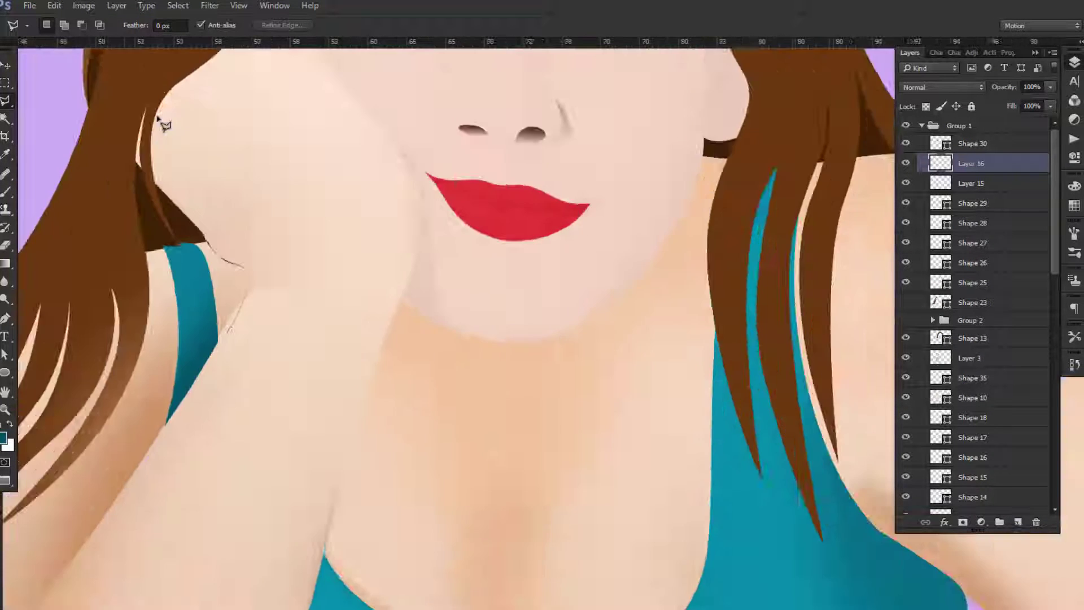
scroll(164, 124, up, 3)
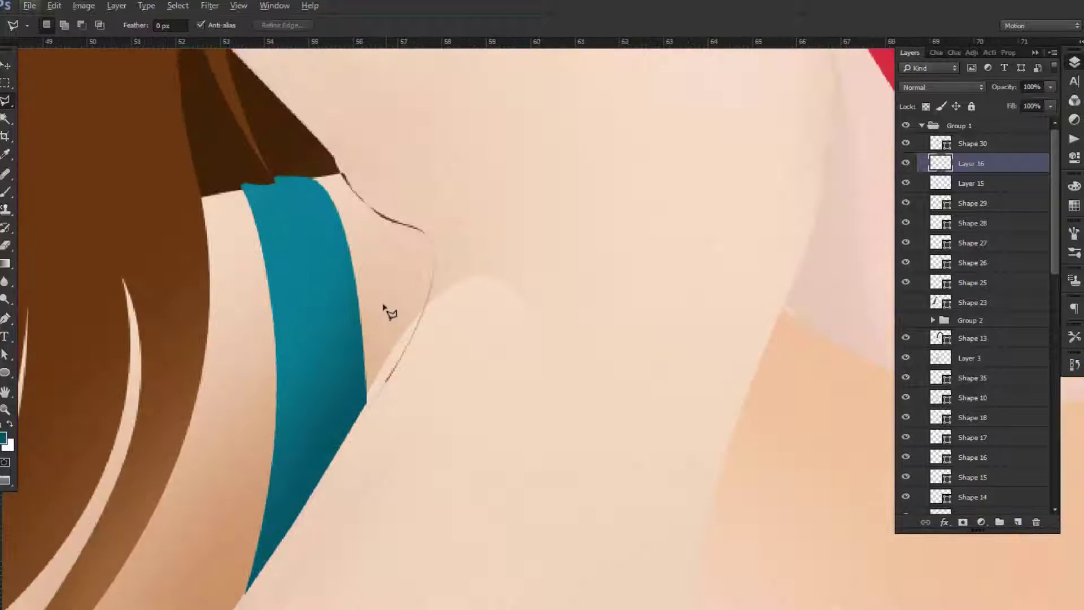
Step: Widen Shape 35's strap anchors and load its outline as a selection on Layer 16
key(v)
click(273, 220)
key(p)
ctrl+click(401, 410)
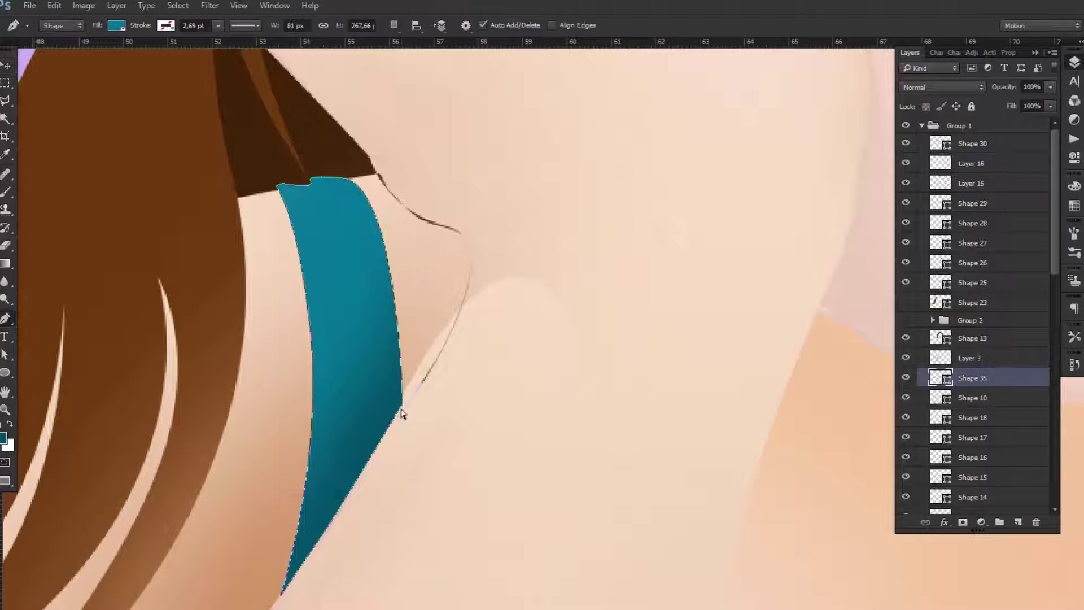
click(434, 367)
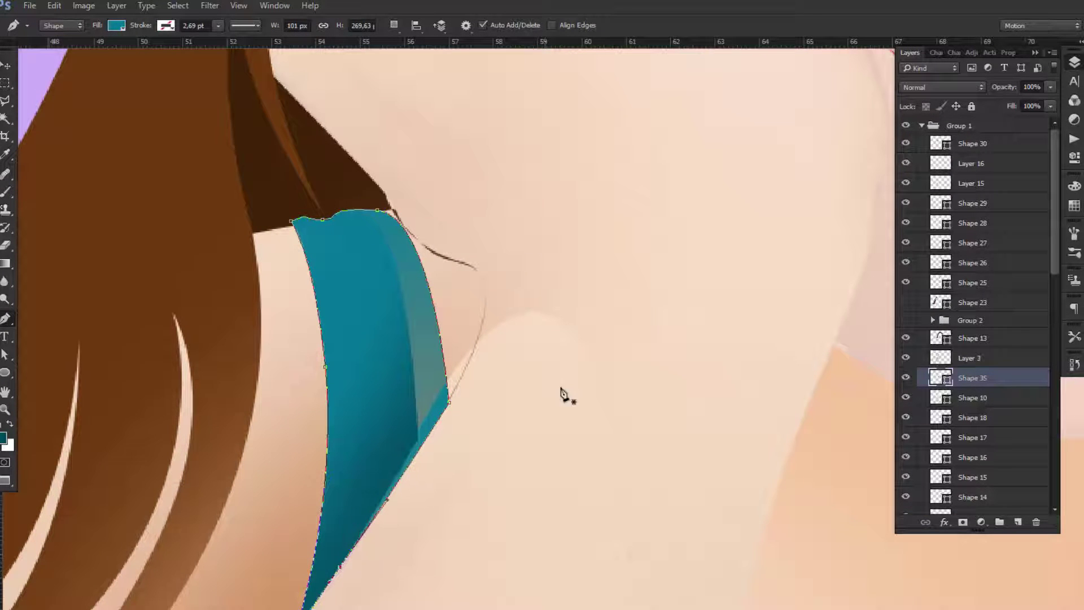
ctrl+click(941, 377)
click(971, 163)
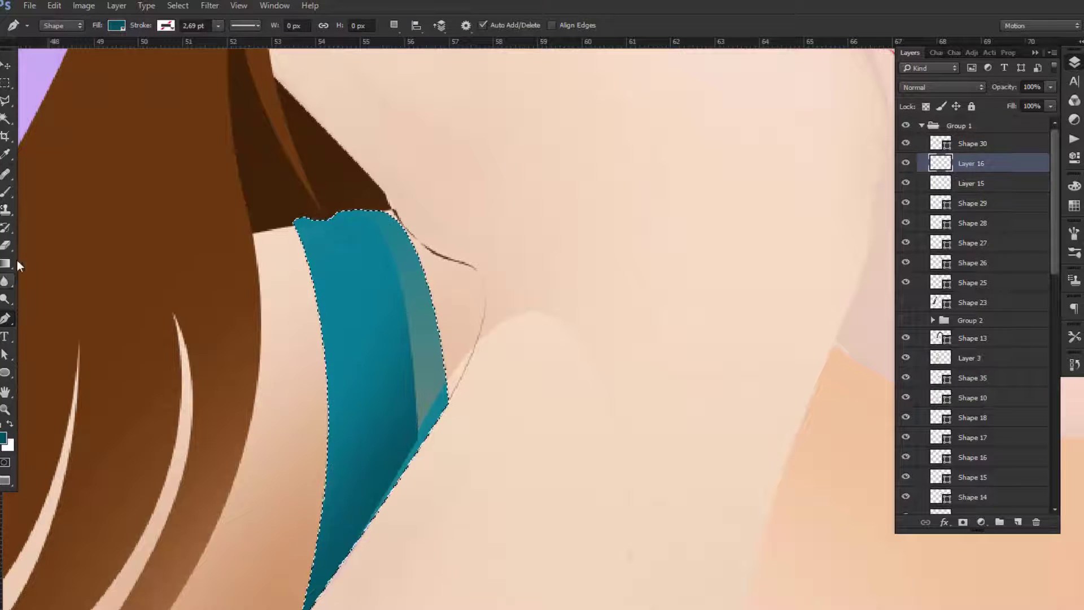
Step: Soften the strap shading with Blur and Smudge, then deselect and fit the canvas
key(r)
right_click(5, 280)
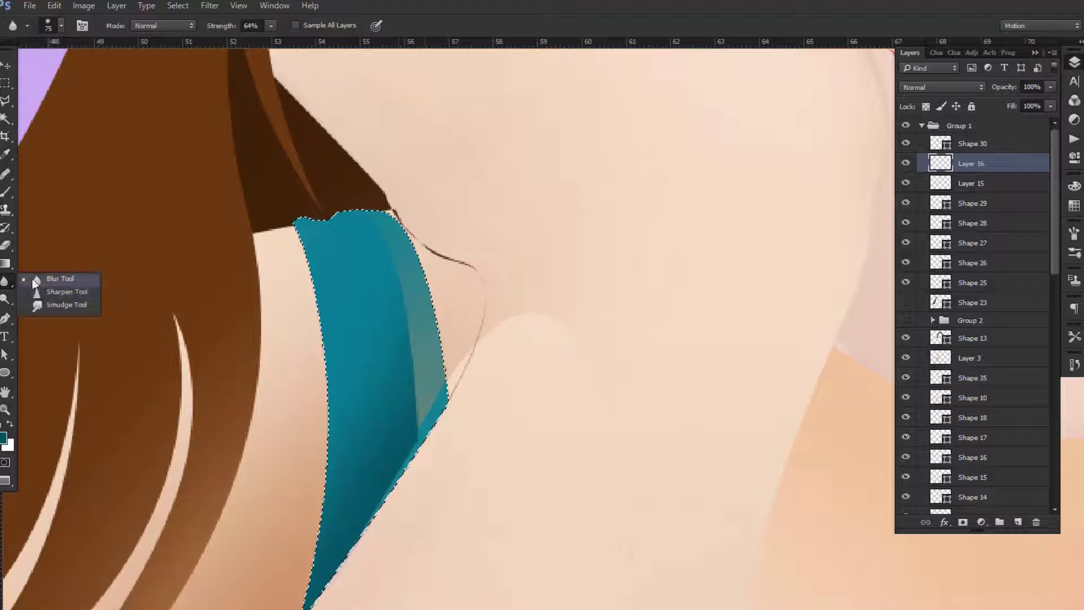
click(56, 309)
key(b)
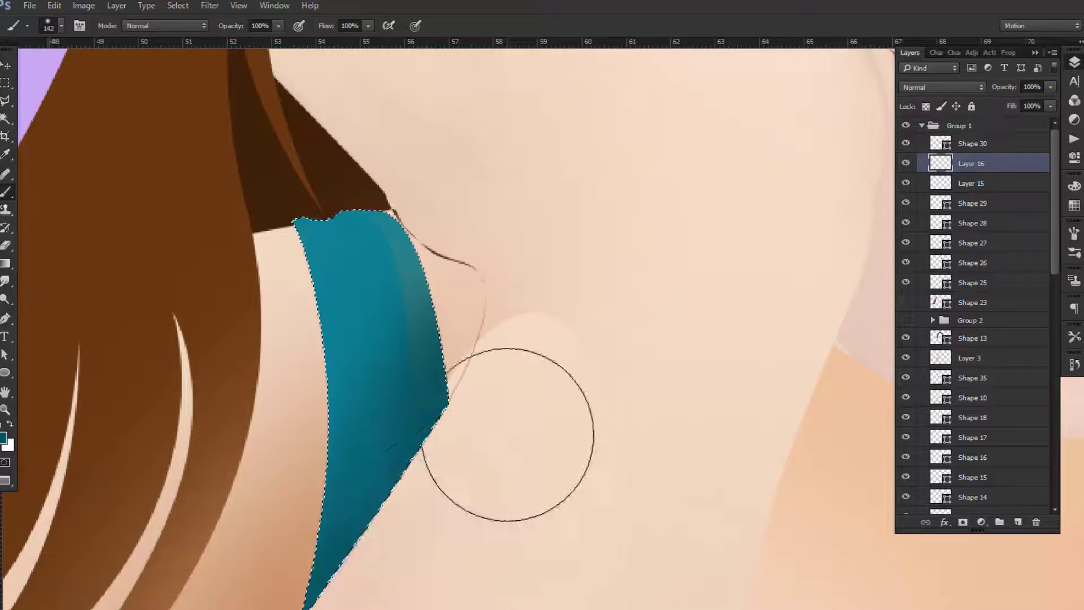
scroll(353, 591, down, 3)
key(v)
key(ctrl+0)
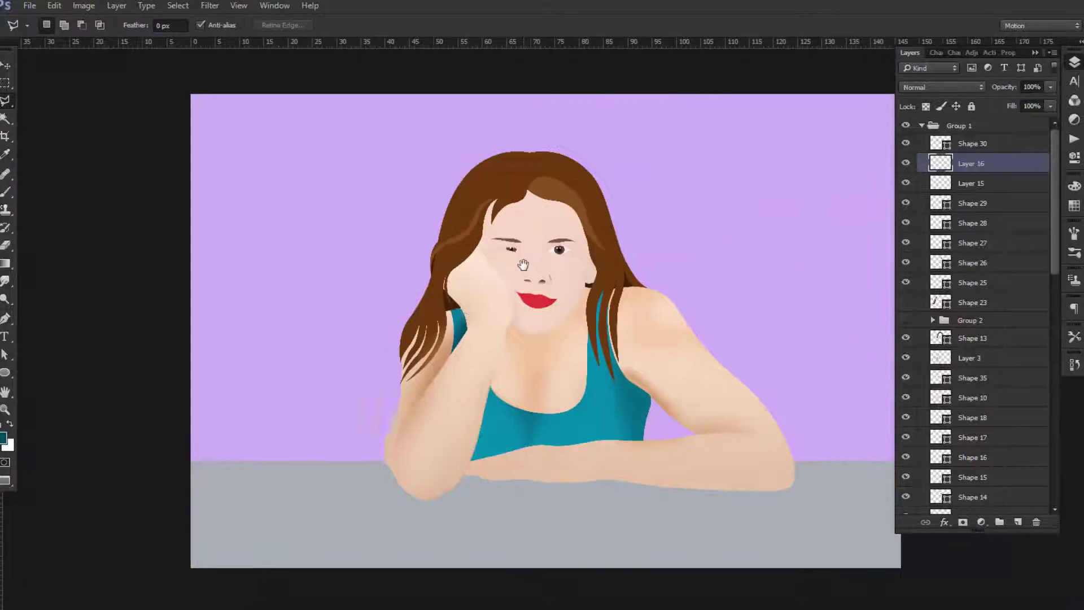
Step: Load the arms from Layer 4 as a selection
click(576, 516)
scroll(621, 311, up, 2)
scroll(621, 310, up, 2)
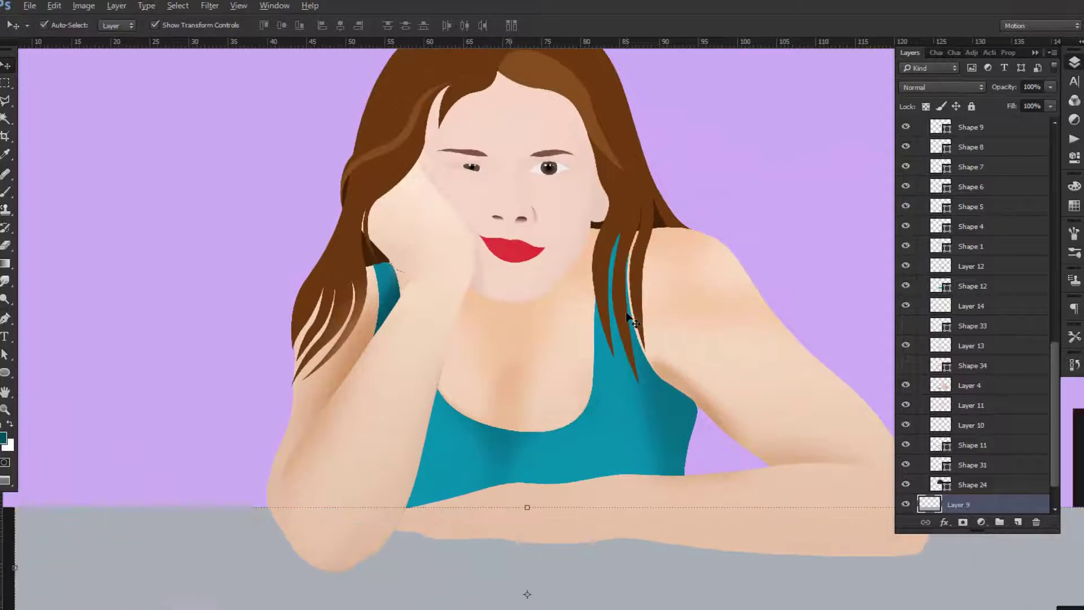
scroll(719, 363, down, 2)
scroll(608, 483, up, 1)
click(609, 483)
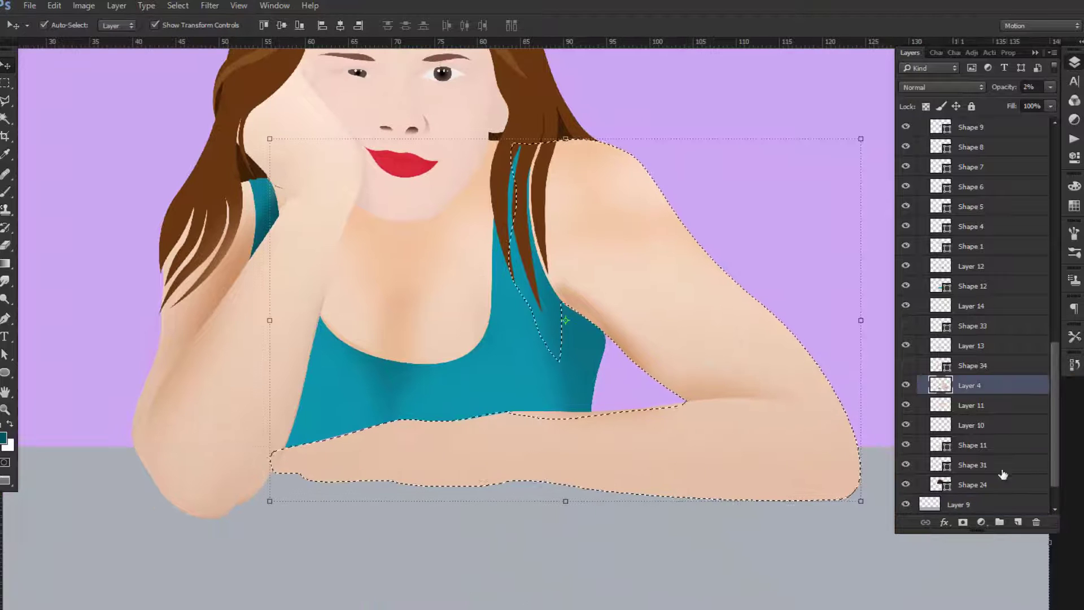
Step: Sample a warm skin tone as the painting colour
click(5, 154)
click(3, 437)
drag(685, 182, 835, 181)
click(841, 451)
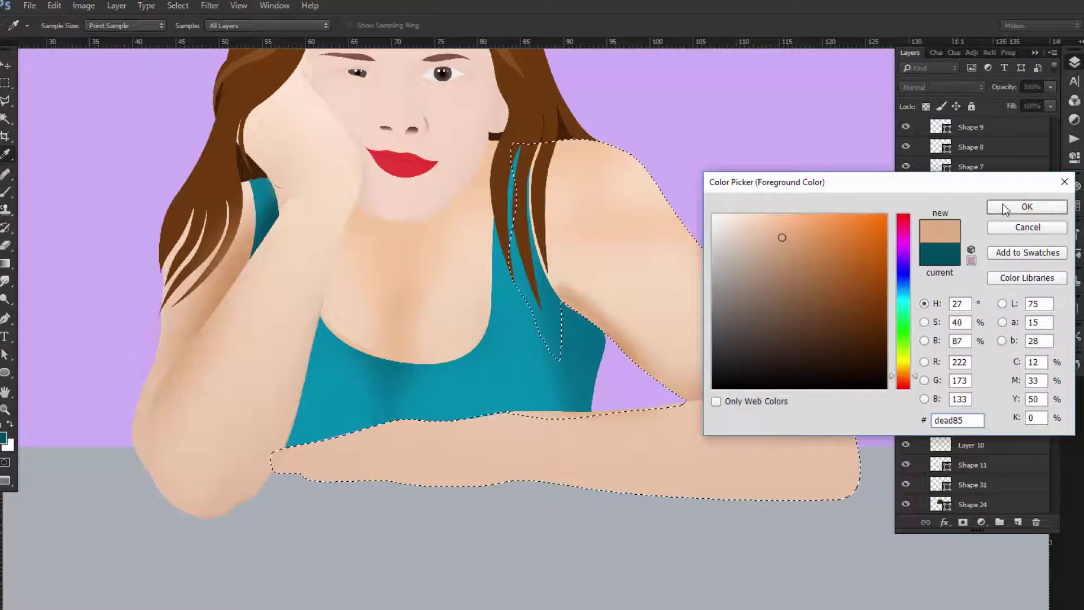
click(1026, 207)
Step: Paint the arms on new Layer 17 with a 250 px soft brush, then deselect
key(b)
right_click(654, 268)
key(Escape)
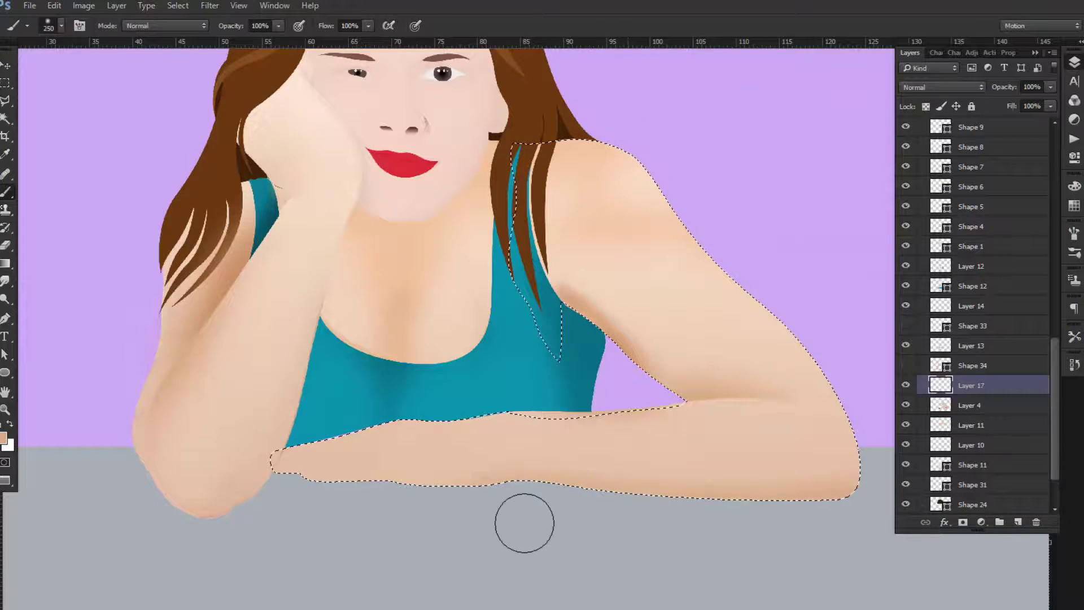
key(l)
key(ctrl+d)
key(ctrl+0)
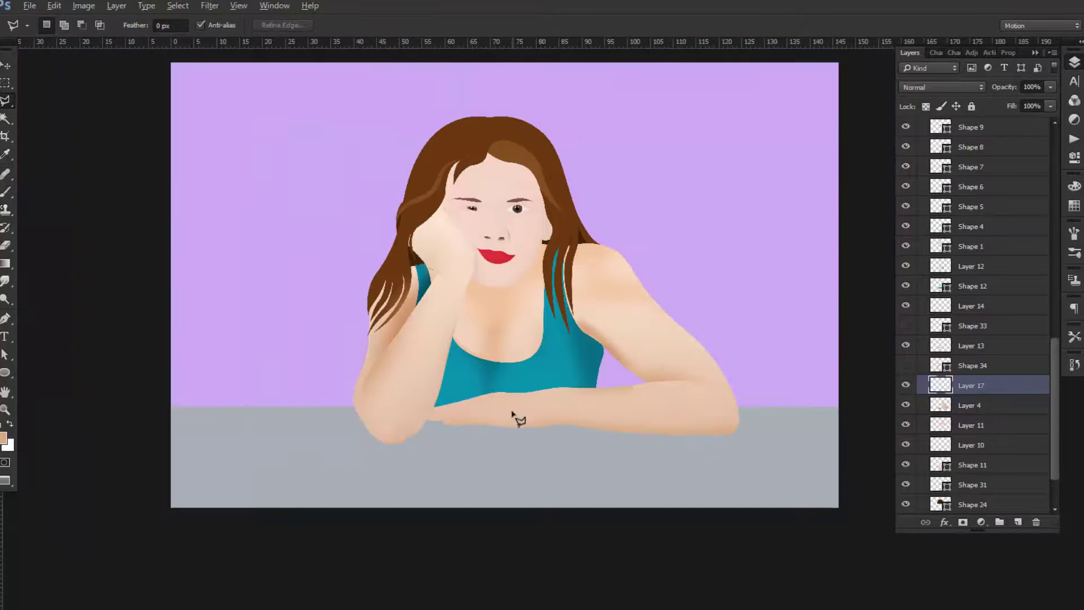
Step: Display the hair shape Shape 13's path for editing
scroll(524, 400, up, 3)
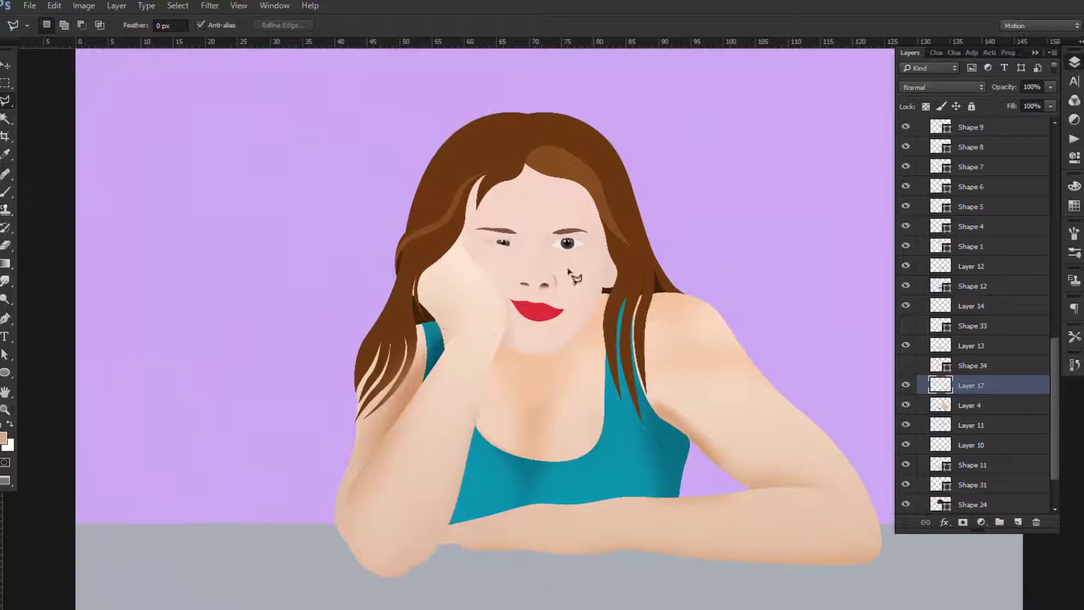
scroll(575, 276, down, 1)
scroll(561, 223, up, 2)
scroll(587, 296, up, 2)
key(v)
click(4, 319)
key(Return)
scroll(593, 293, left, 2)
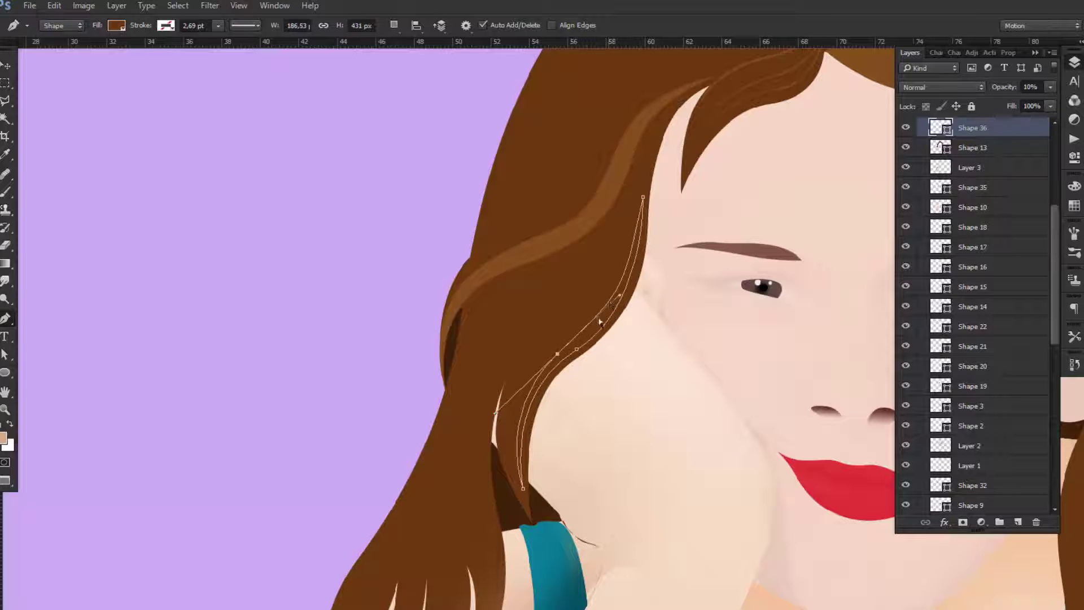
Step: Close the new brown strand shape and move Shape 36 to the top of Group 1
click(499, 400)
scroll(972, 282, up, 5)
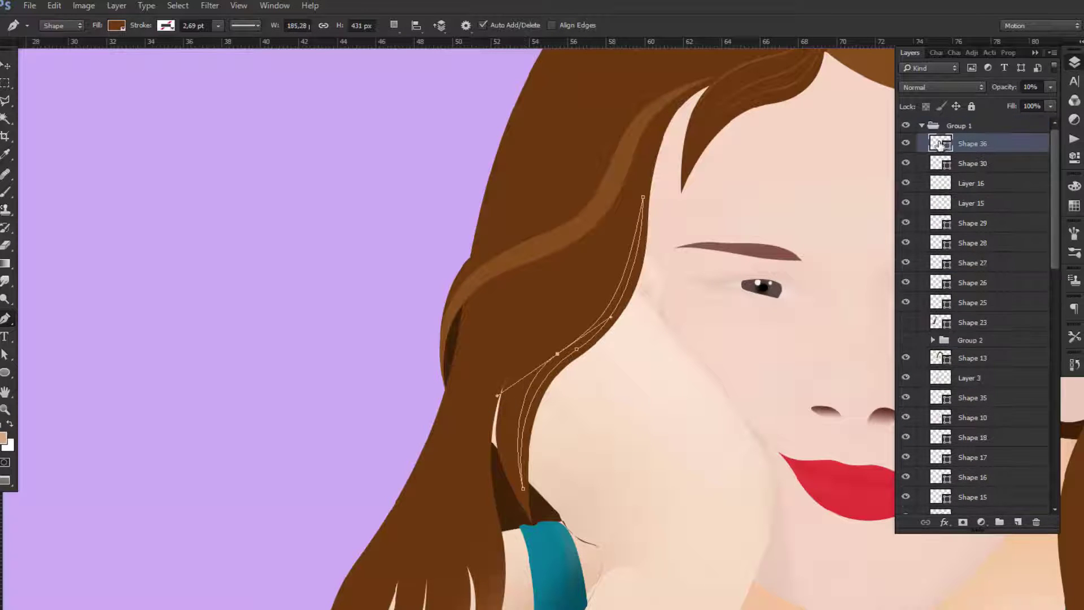
drag(972, 143, 1013, 125)
scroll(636, 310, down, 5)
scroll(613, 290, down, 5)
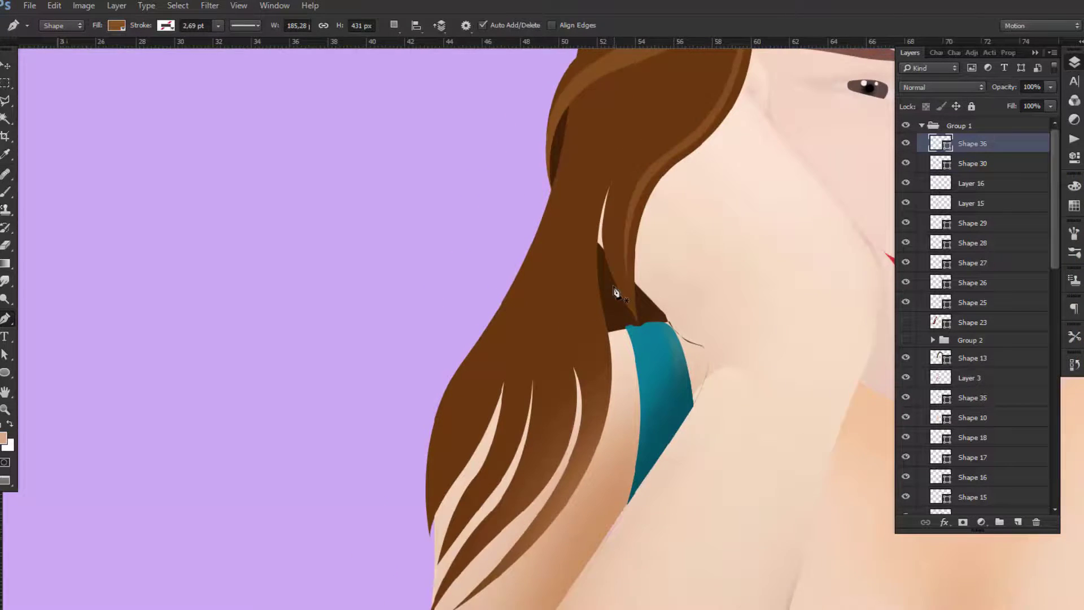
scroll(613, 291, down, 3)
Step: Reshape Shape 13's path to narrow the gap between two hair strands
key(v)
click(600, 283)
key(p)
scroll(565, 338, down, 3)
scroll(556, 419, up, 3)
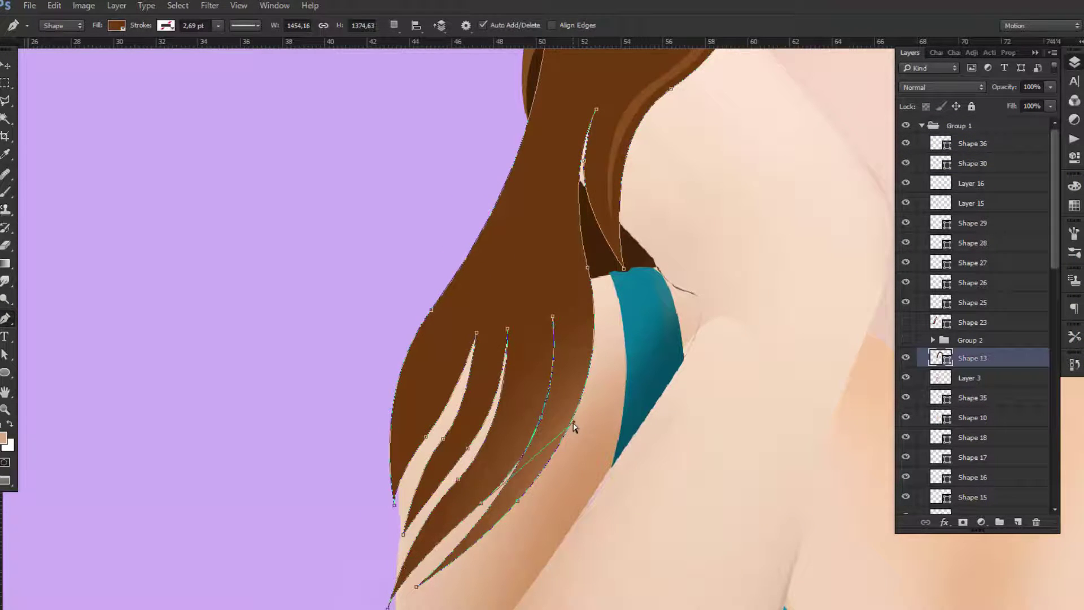
mouse_move(525, 436)
mouse_down()
mouse_move(538, 363)
mouse_move(524, 434)
mouse_up()
Step: Draw a new brown hair lock, Shape 37, bulging out to the left
scroll(521, 419, up, 3)
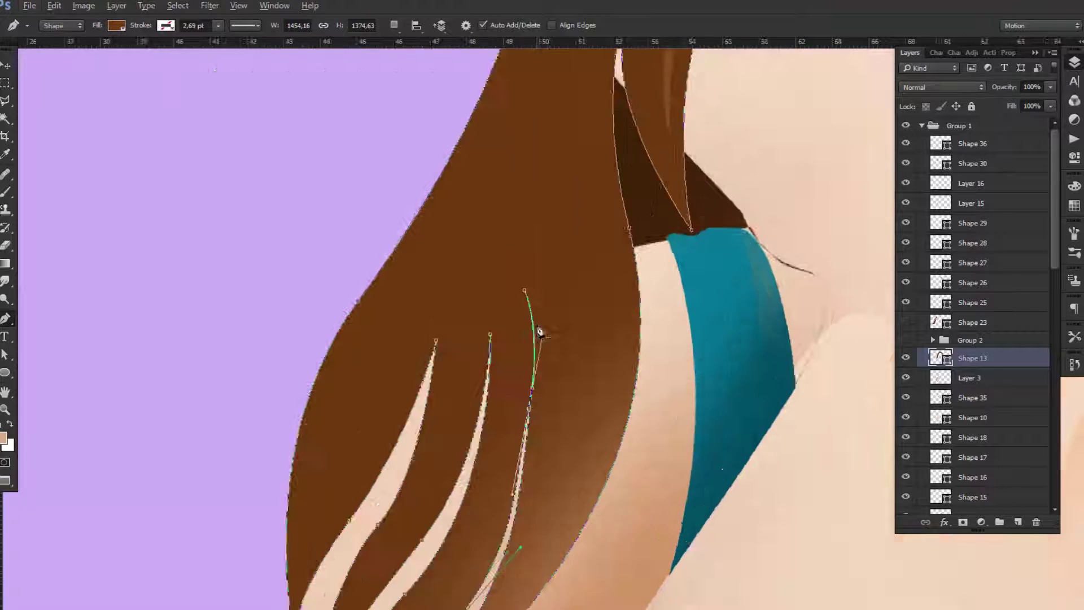
scroll(522, 419, up, 2)
click(537, 96)
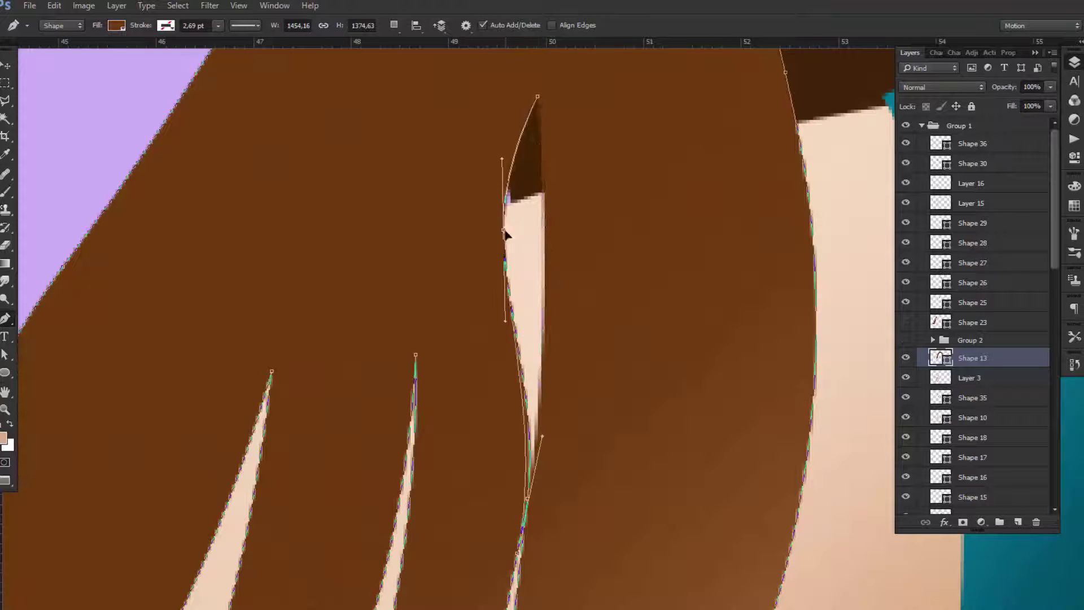
scroll(540, 221, down, 3)
key(Return)
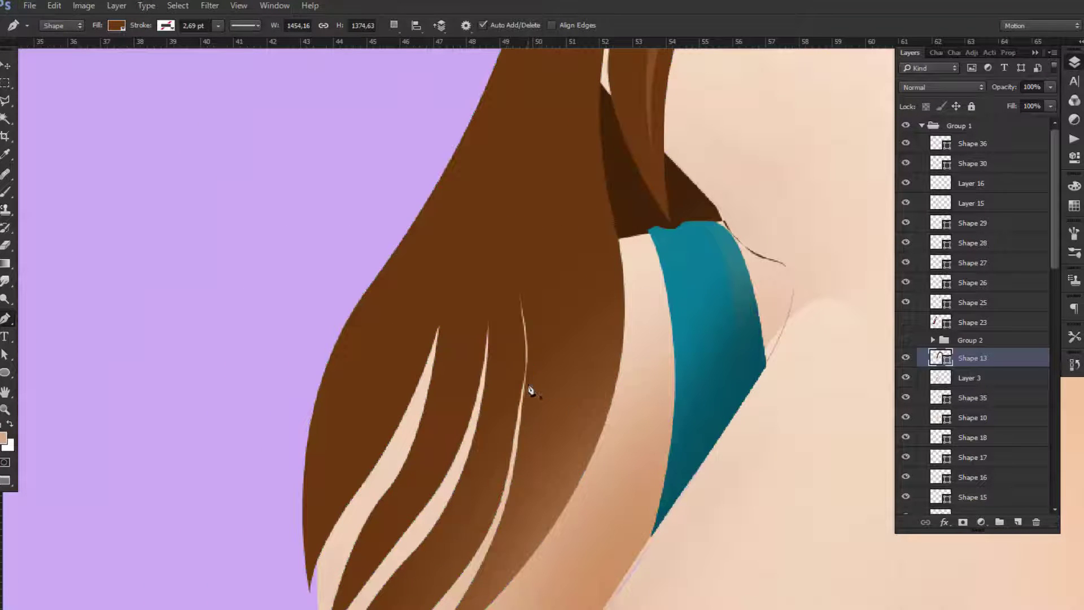
scroll(527, 387, down, 3)
scroll(651, 223, up, 2)
drag(492, 329, 454, 359)
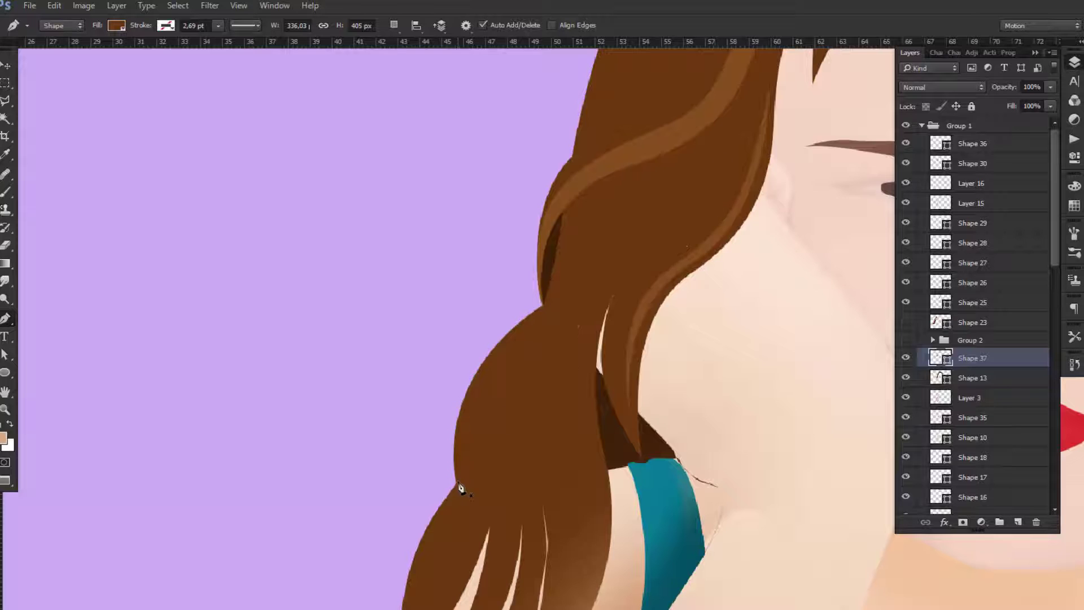
Step: Trace curved lighter-brown highlight strands Shape 38 and Shape 39 on the left lock
scroll(460, 487, up, 2)
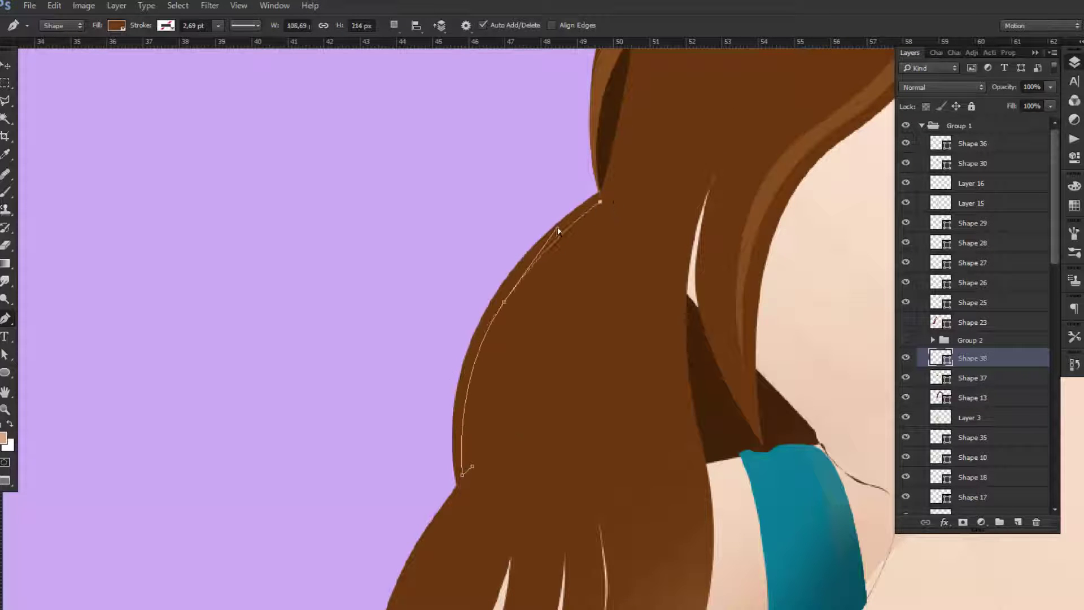
scroll(505, 309, down, 2)
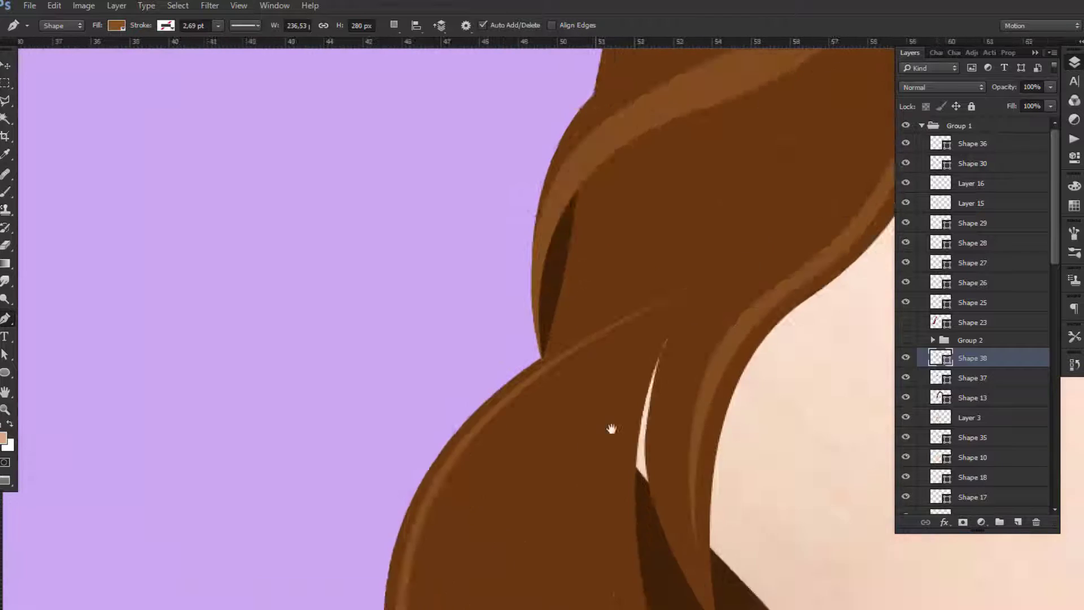
drag(515, 503, 499, 446)
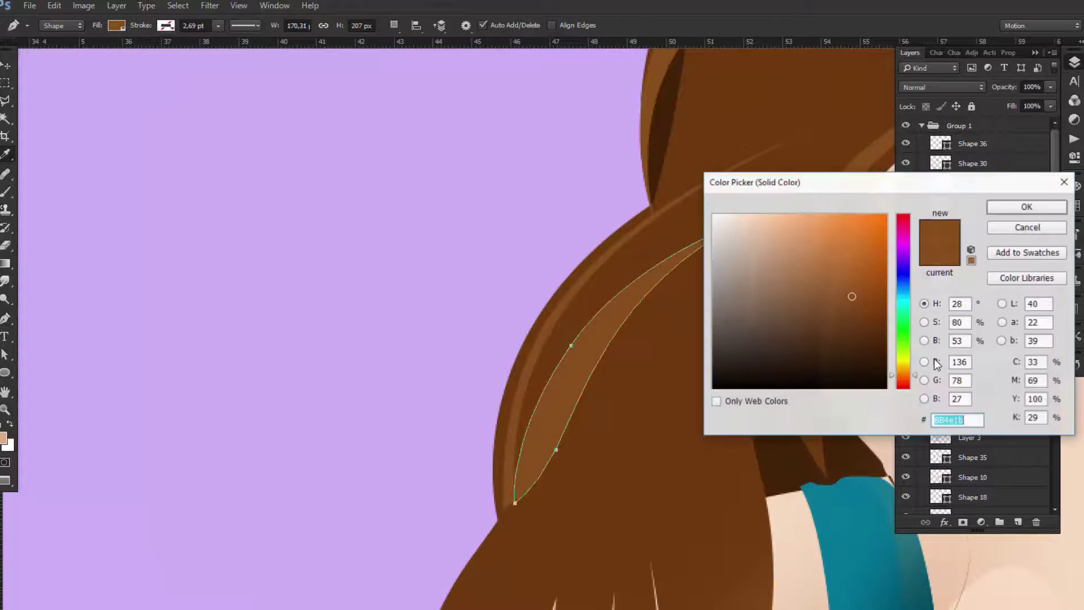
scroll(621, 339, up, 3)
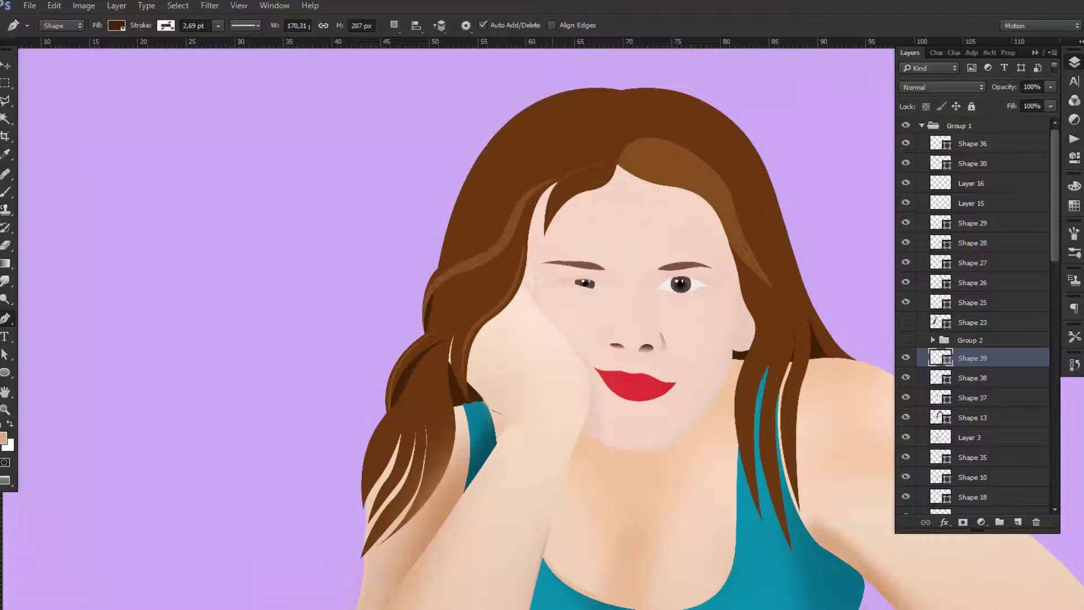
scroll(558, 286, up, 3)
scroll(697, 230, up, 3)
scroll(655, 232, up, 3)
Step: Draw a dark shading shape, Shape 40, along the top of the hair crown
drag(502, 301, 403, 407)
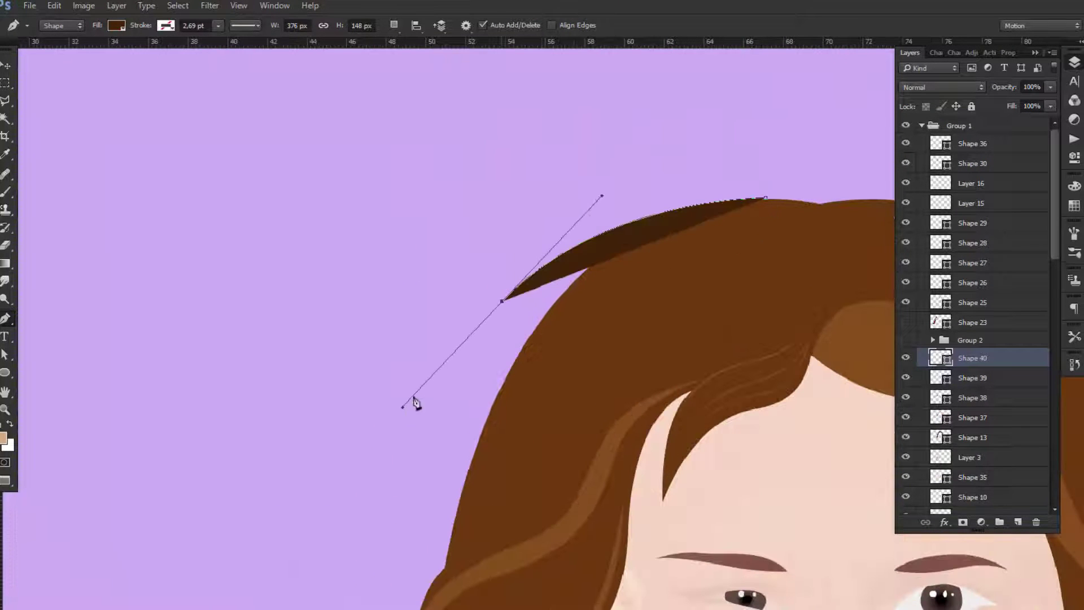
click(486, 420)
drag(502, 301, 548, 293)
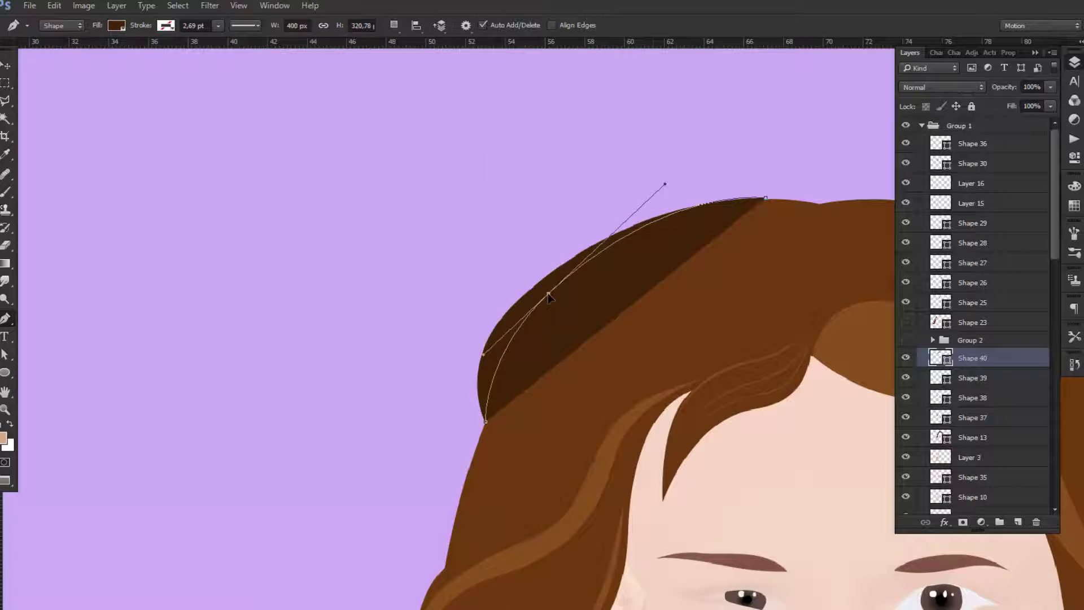
drag(655, 190, 658, 200)
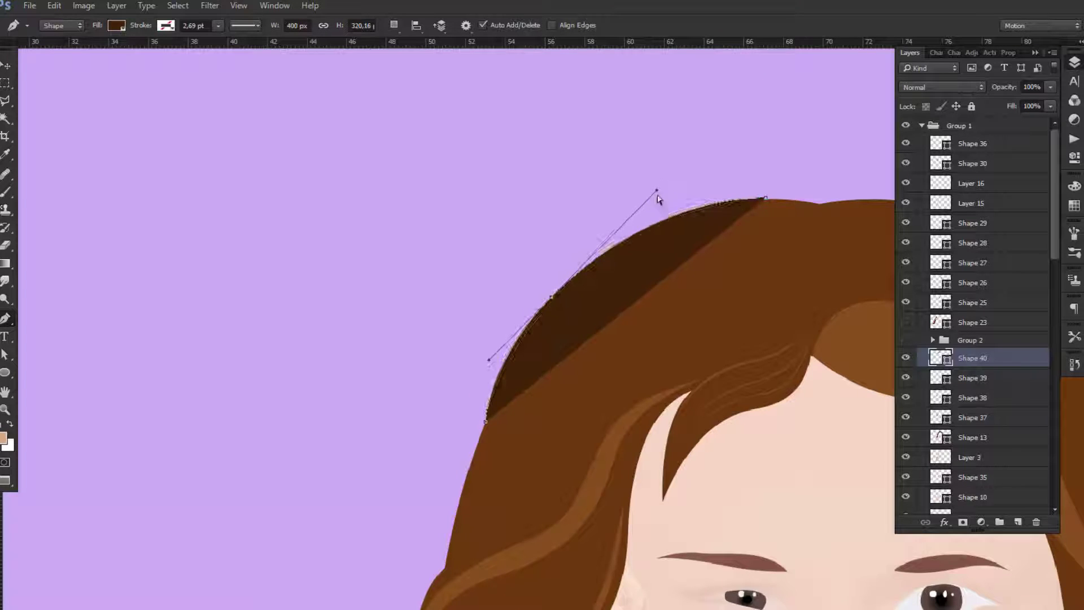
click(504, 392)
scroll(499, 411, up, 3)
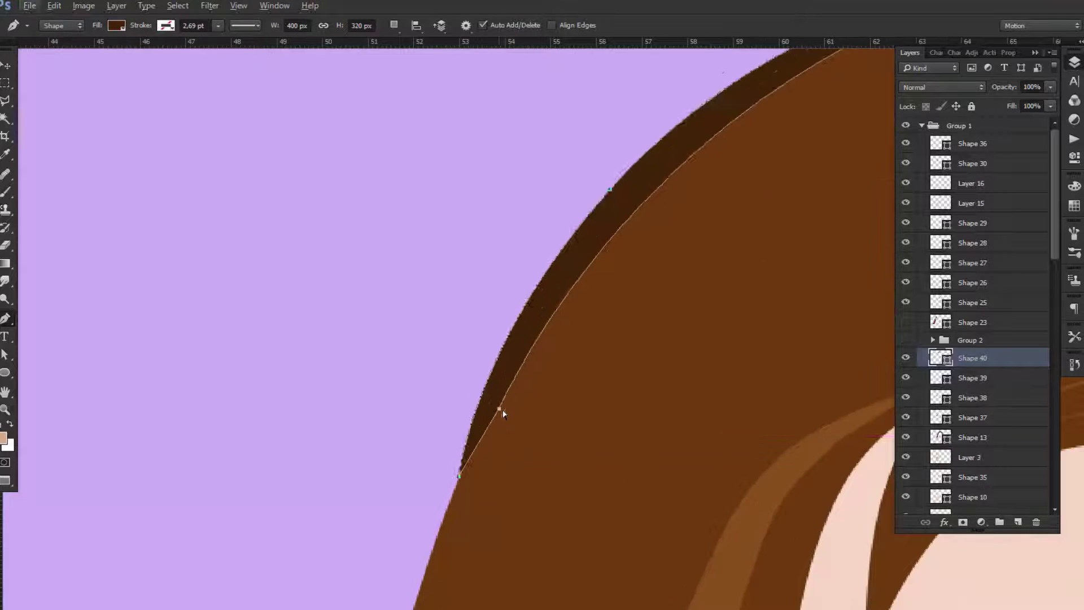
scroll(459, 149, down, 2)
scroll(445, 230, down, 1)
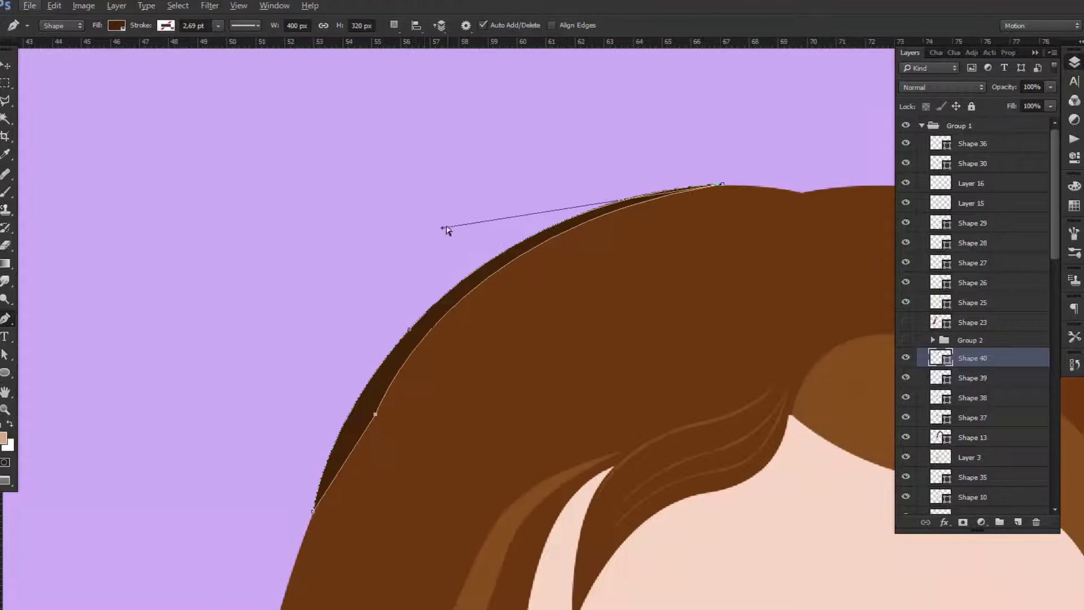
drag(468, 223, 475, 221)
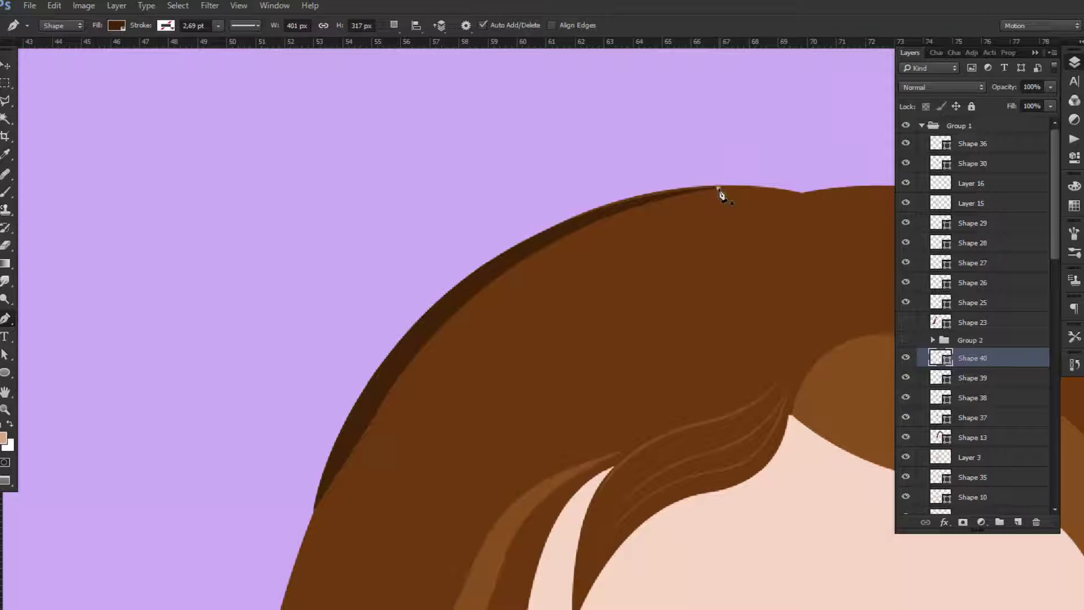
Step: Draw a second dark hair strip, Shape 41, from the lower hair edge to the top
drag(337, 367, 333, 372)
click(315, 507)
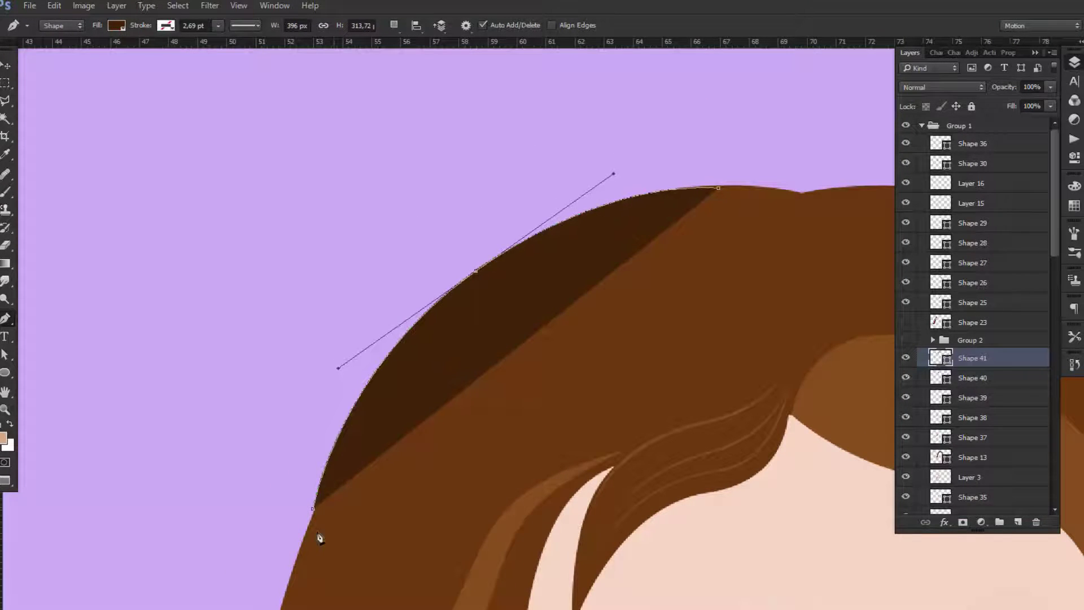
drag(319, 538, 422, 350)
scroll(507, 220, up, 5)
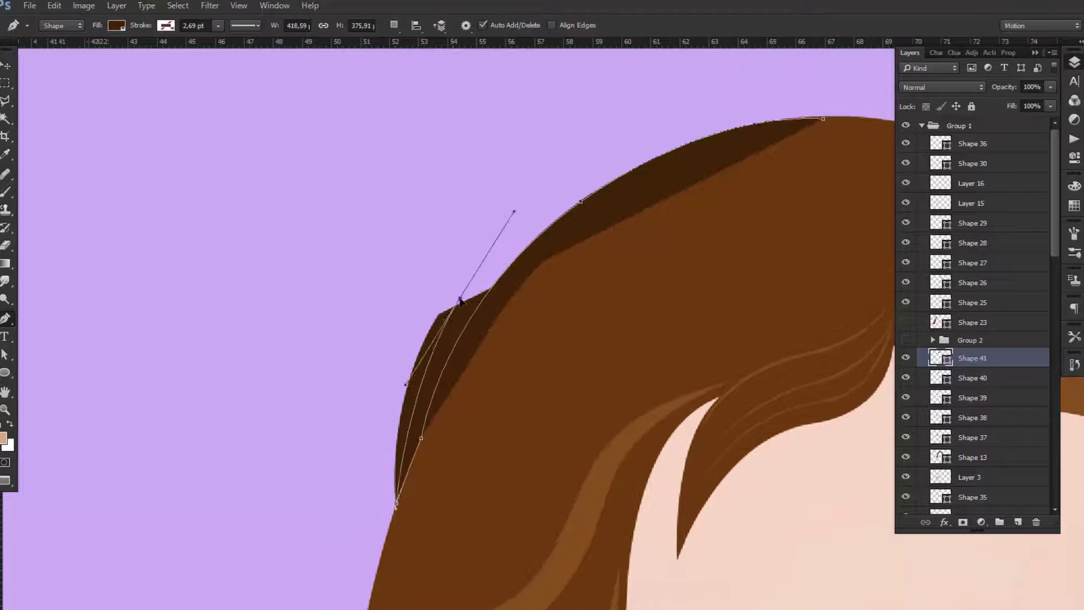
scroll(511, 212, up, 4)
click(683, 227)
drag(683, 227, 538, 177)
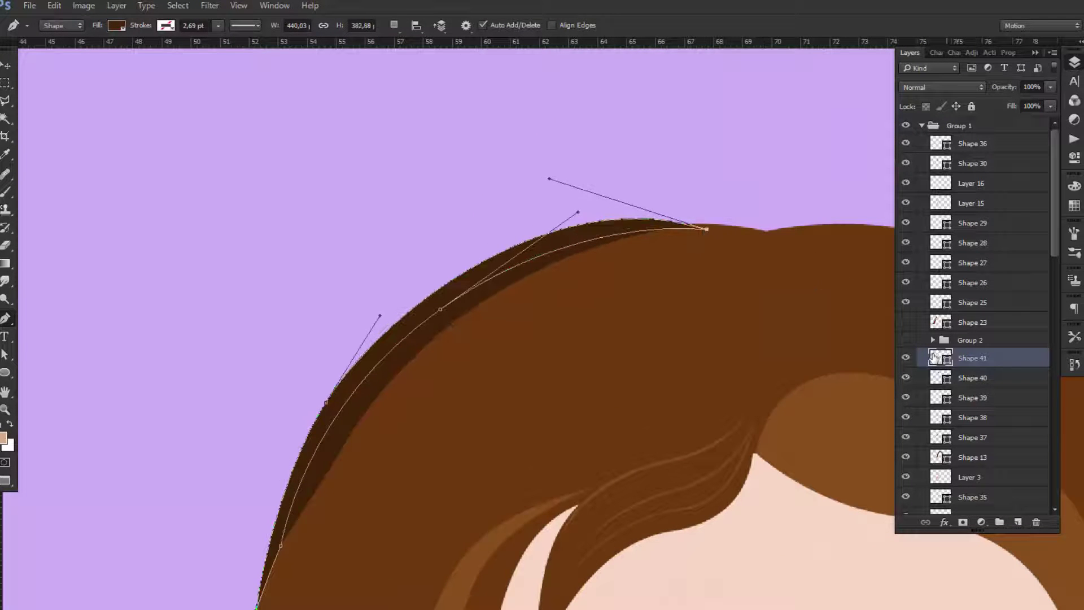
key(Return)
Step: Refine the dark hair strip's end curve and fit the whole illustration in view
ctrl+click(632, 237)
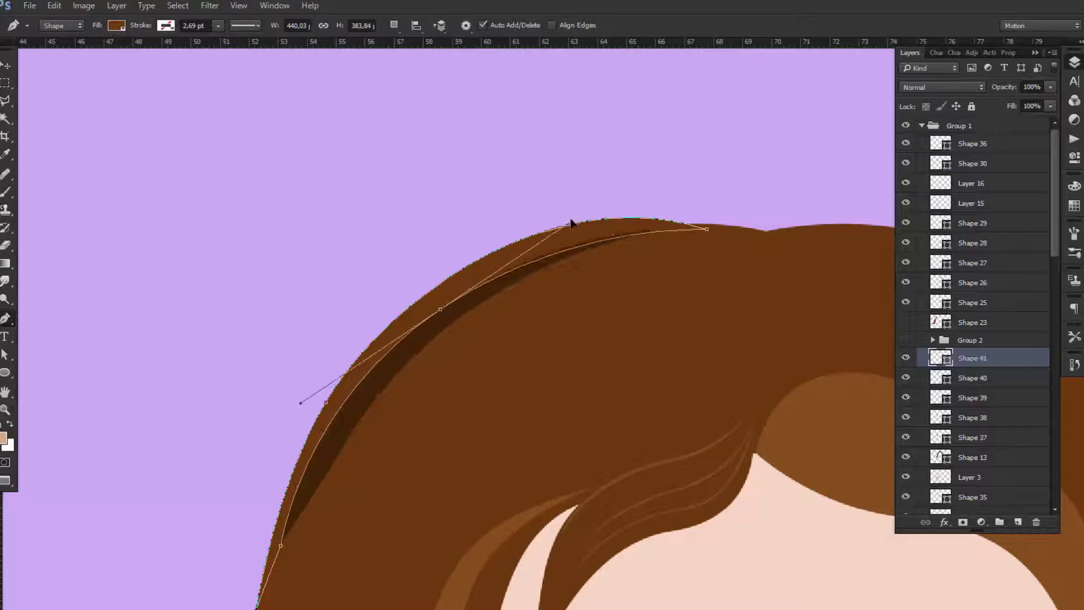
click(436, 323)
drag(706, 229, 604, 184)
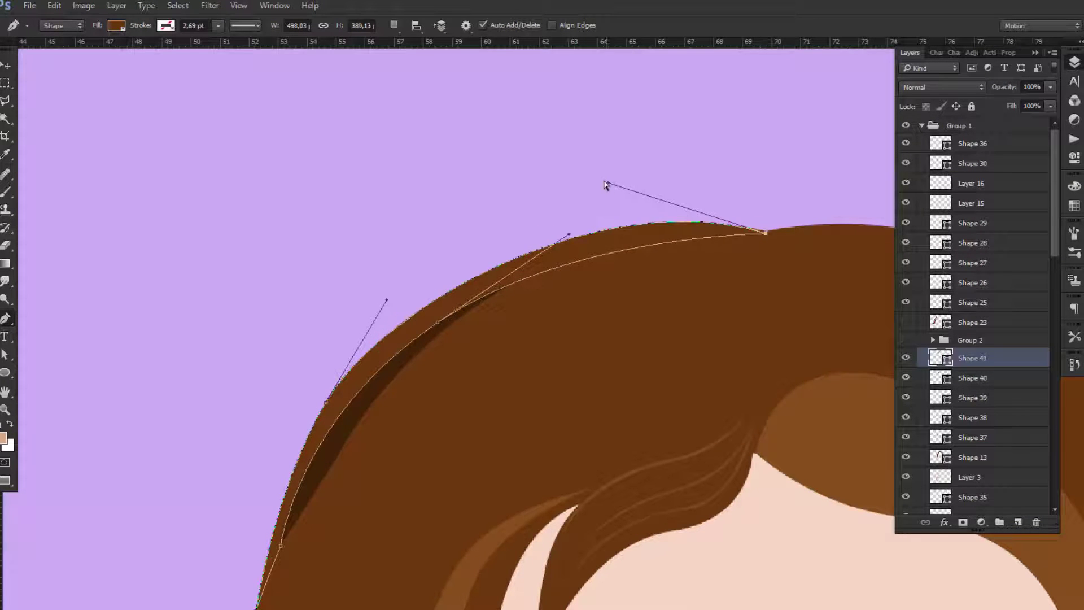
scroll(508, 282, down, 3)
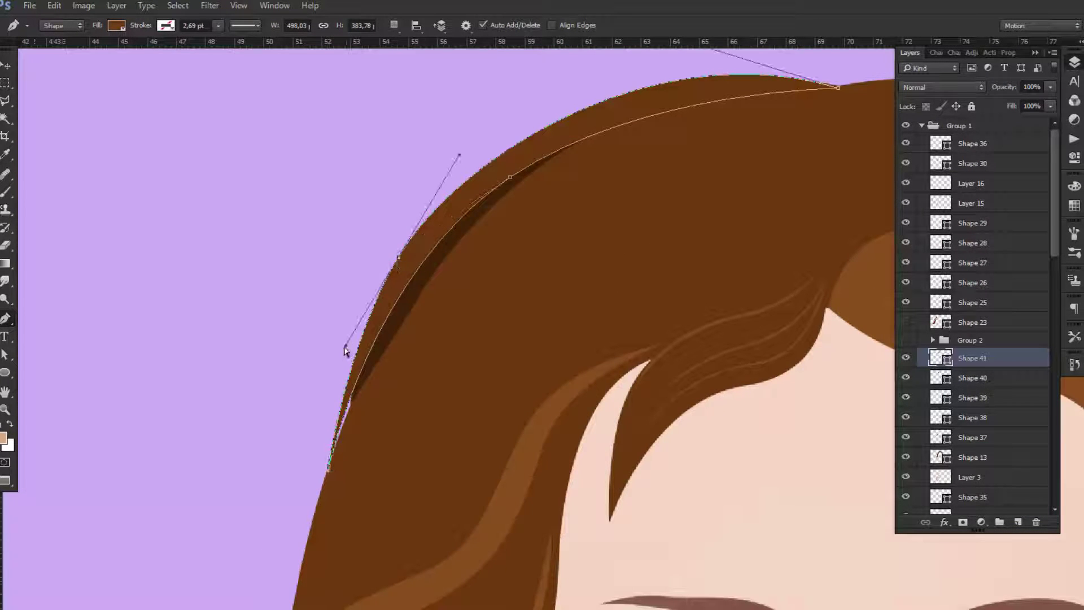
key(Return)
ctrl+click(351, 408)
key(Return)
key(ctrl+0)
Step: Draw a thin hair sliver shape above the crown, stretching its tip right
scroll(491, 270, up, 3)
scroll(493, 268, up, 2)
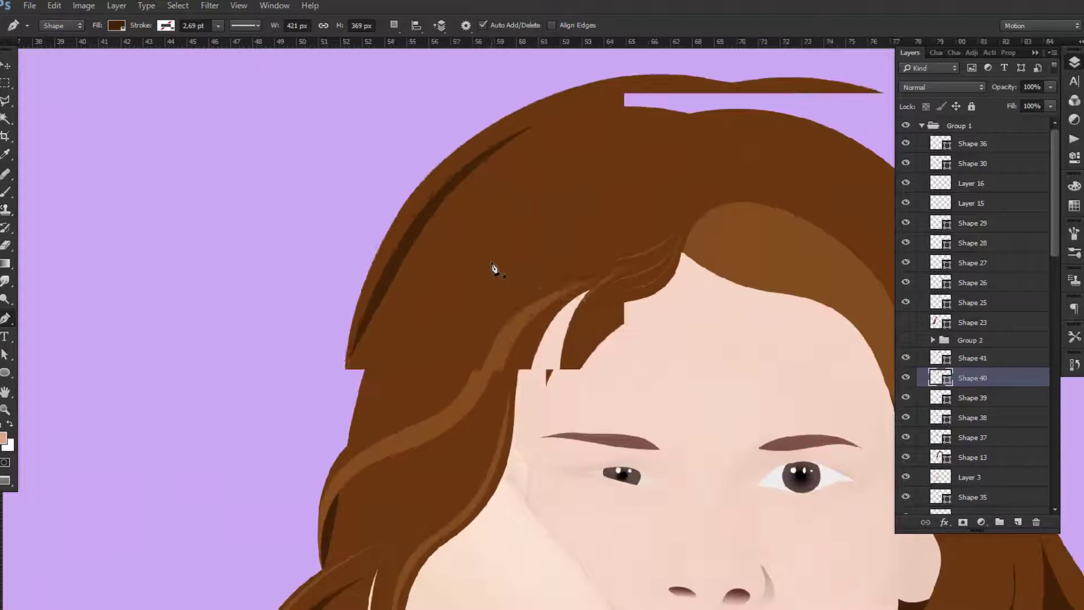
scroll(493, 268, up, 2)
click(367, 508)
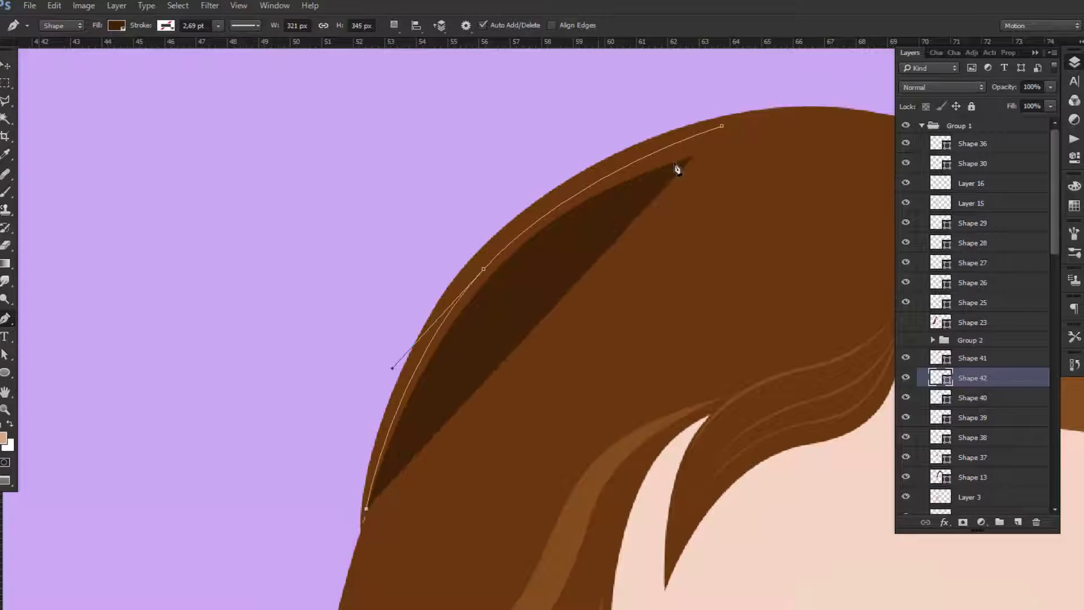
click(722, 125)
drag(726, 125, 831, 127)
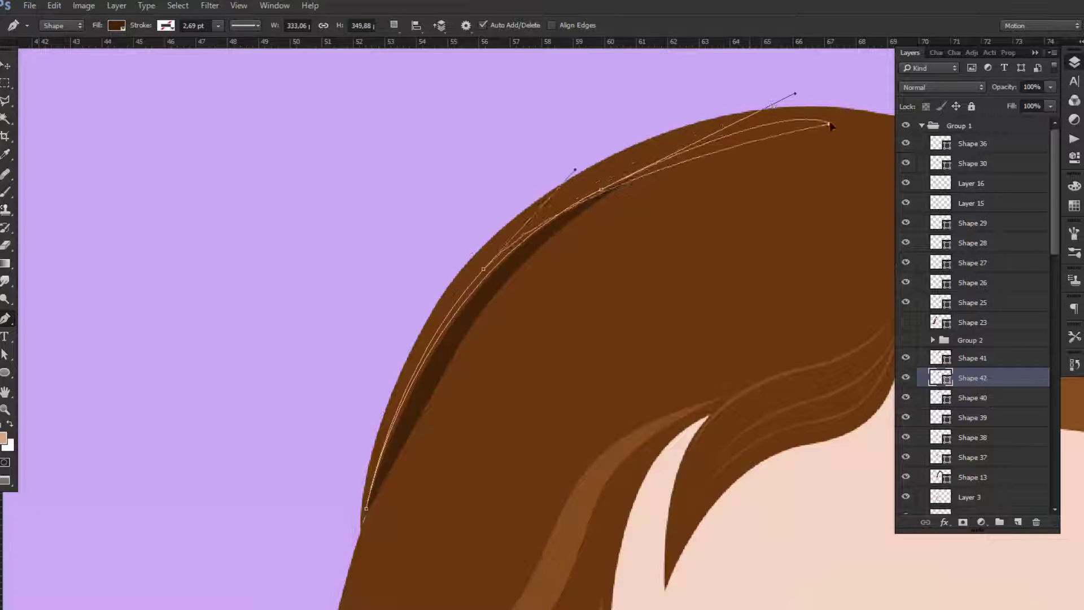
drag(794, 93, 710, 132)
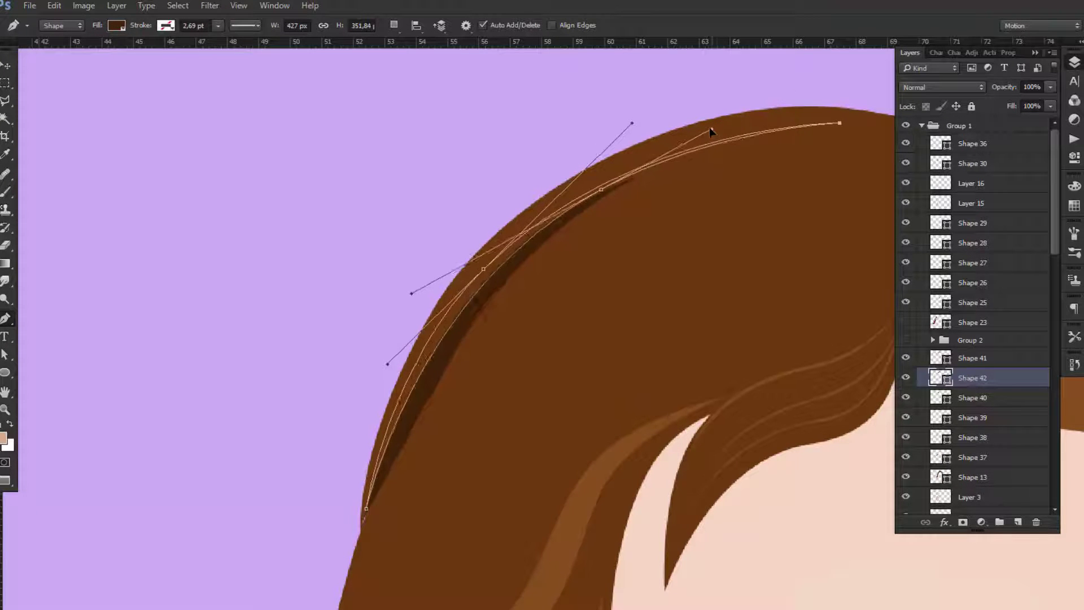
drag(407, 294, 389, 302)
Step: Fill the sliver with lighter brown 884e1b and bring it to the top of Group 1
double_click(940, 377)
click(588, 496)
key(Return)
key(ctrl+shift+bracketright)
key(ctrl+minus)
key(ctrl+minus)
Step: Draw a thin arched highlight stroke on the hair top and offset a duplicate beside it
scroll(677, 234, up, 2)
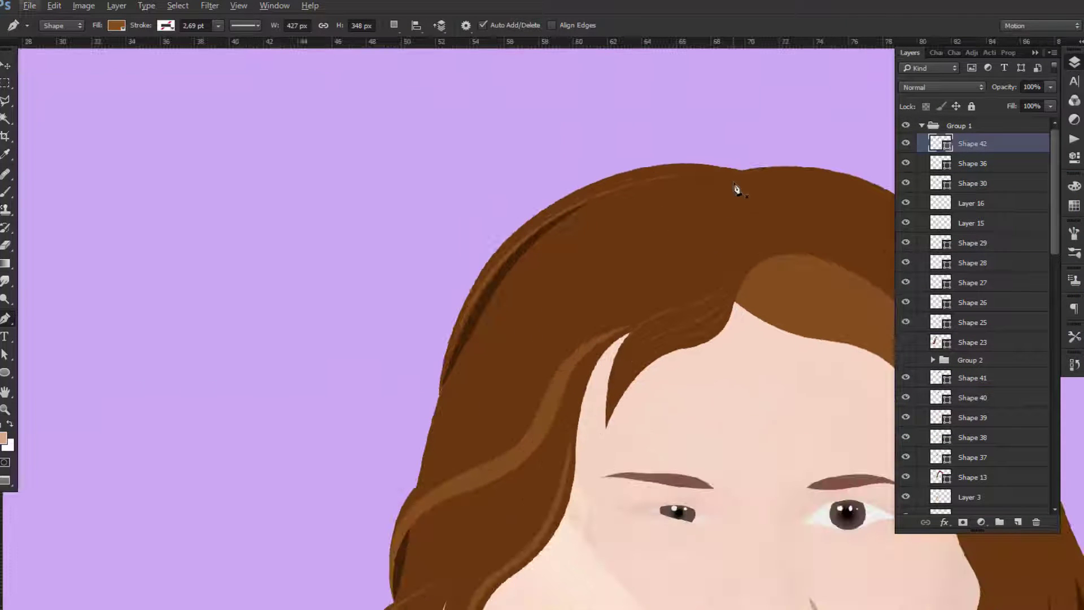
click(715, 221)
drag(610, 234, 563, 264)
click(557, 286)
drag(610, 233, 621, 223)
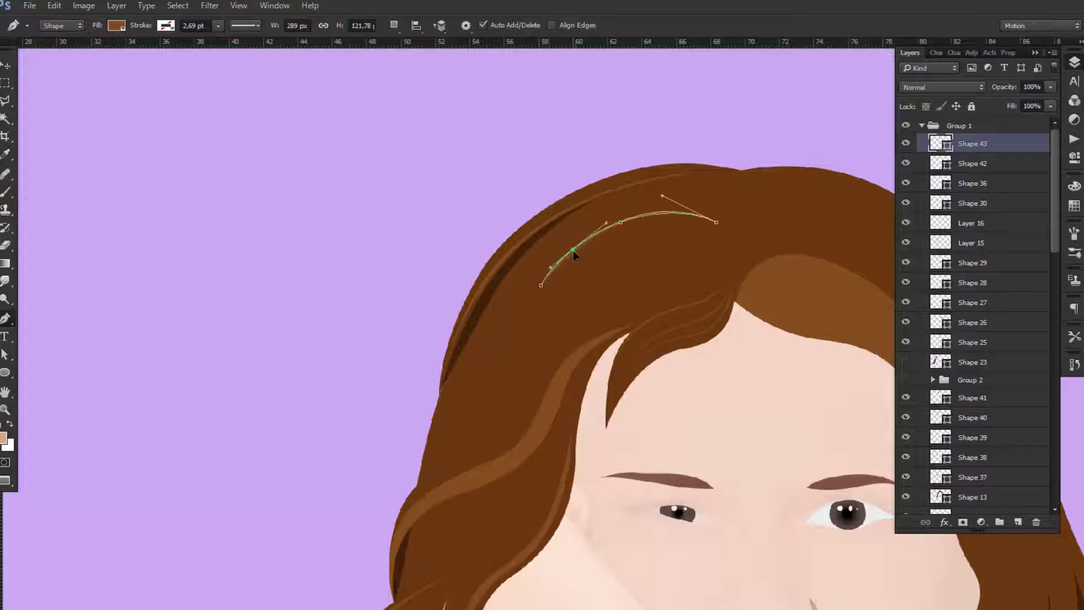
key(v)
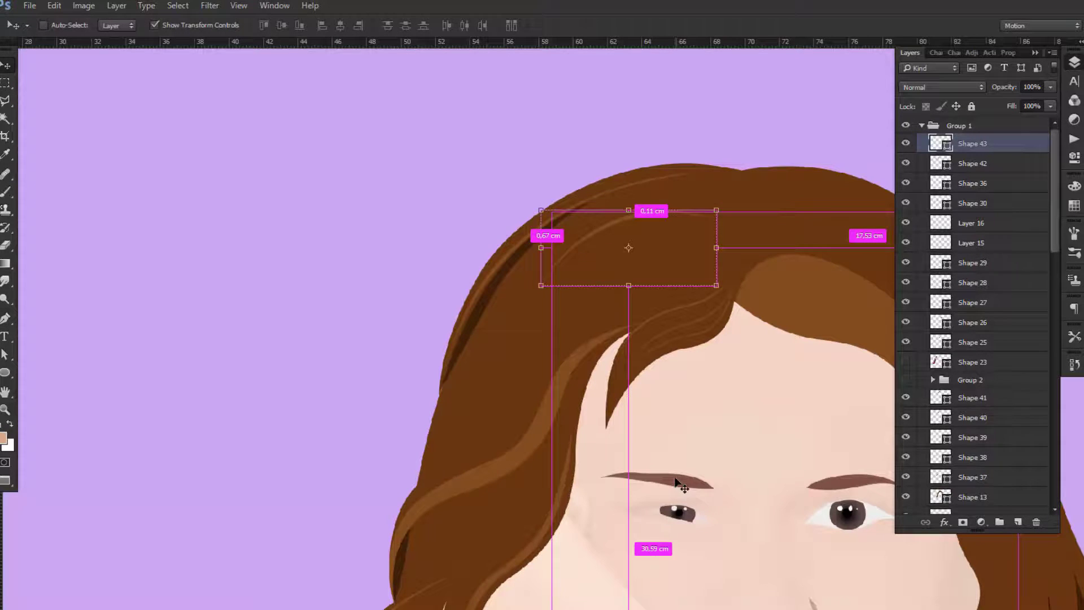
key(ctrl+j)
drag(731, 364, 741, 380)
Step: Merge the four stroke layers and warp them to follow the hair's curve
shift+click(985, 204)
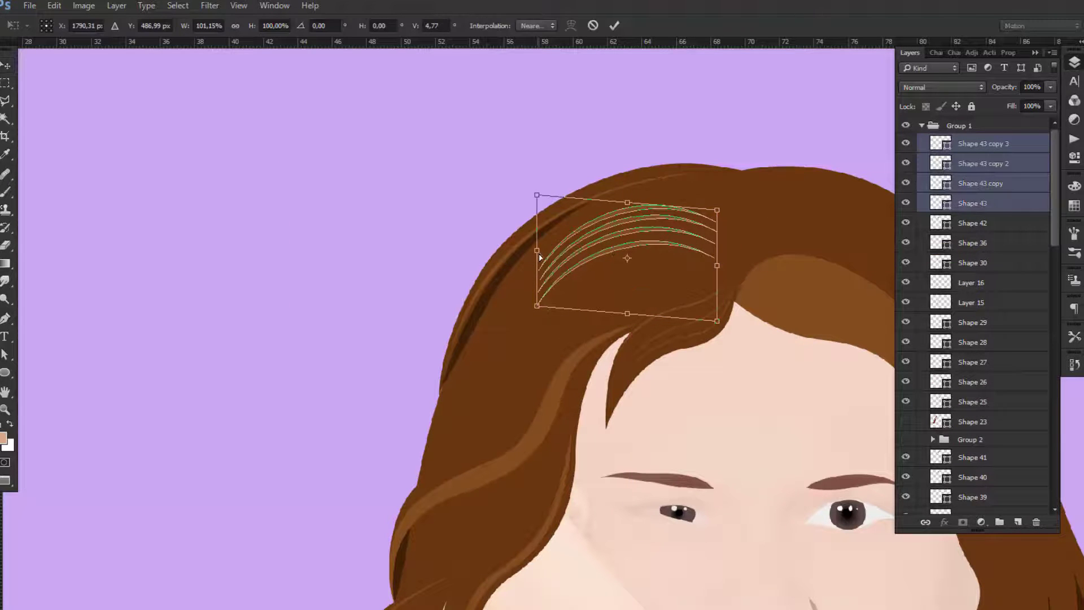
right_click(968, 183)
click(851, 420)
key(ctrl+t)
click(571, 24)
mouse_move(638, 248)
mouse_down()
mouse_move(649, 255)
mouse_move(648, 242)
mouse_up()
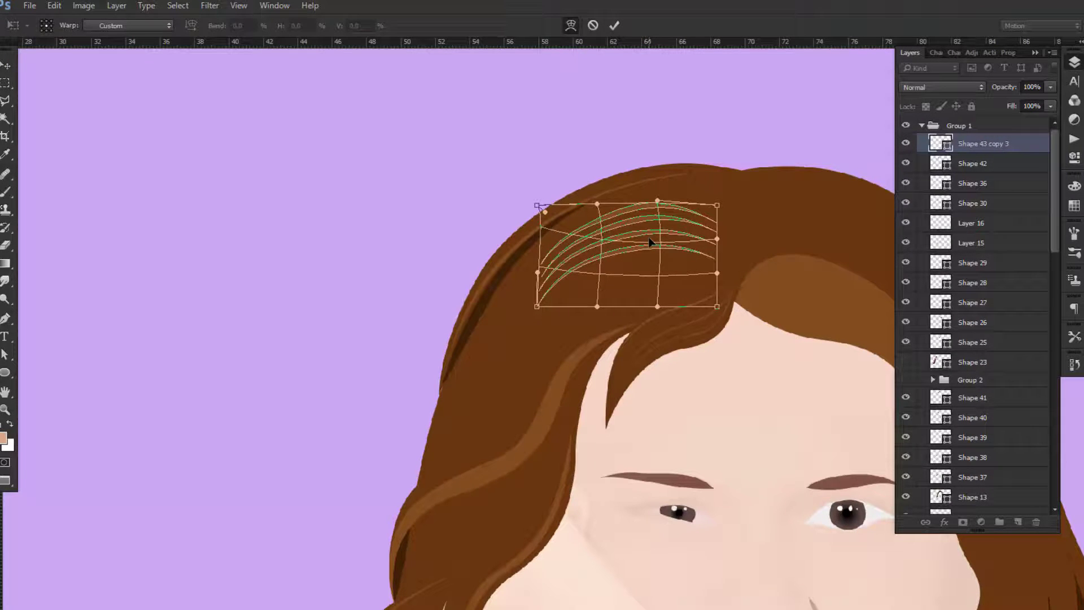
key(Return)
click(305, 254)
key(ctrl+minus)
scroll(305, 254, down, 2)
Step: Mirror a copy of the warped strokes horizontally across the parting, then duplicate again
click(593, 237)
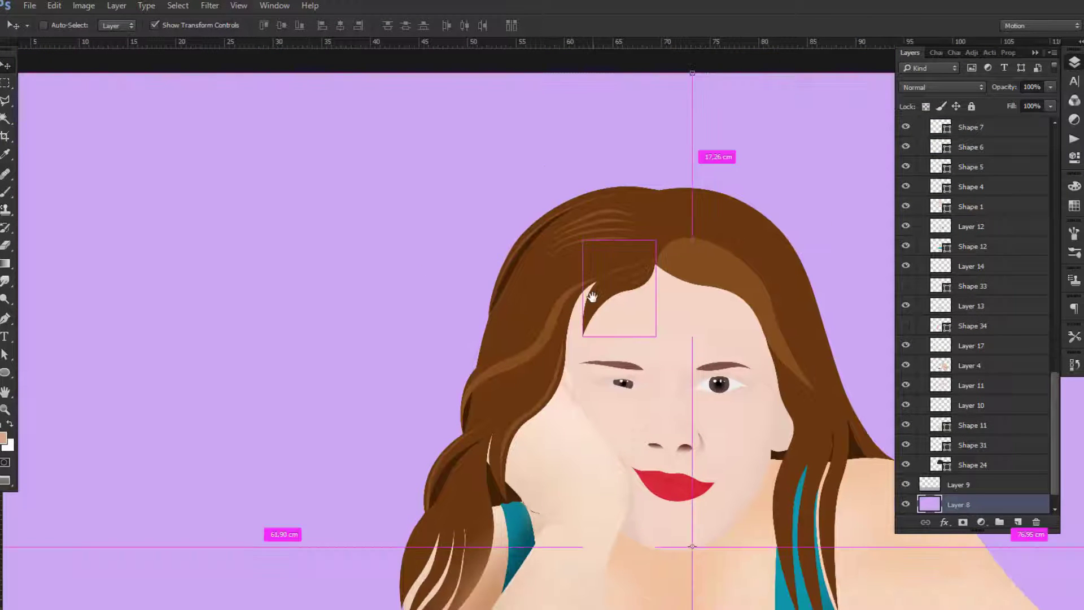
key(ctrl+j)
key(ctrl+t)
right_click(626, 242)
click(710, 451)
mouse_move(619, 246)
mouse_down()
mouse_move(737, 226)
mouse_move(718, 216)
mouse_up()
key(Return)
key(ctrl+j)
click(969, 152)
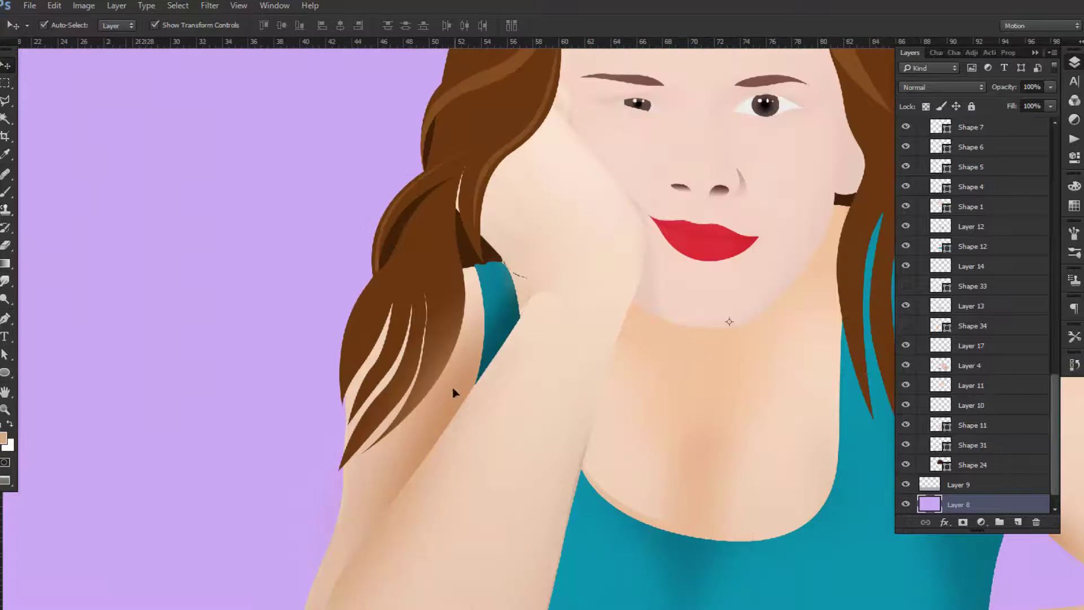
click(428, 266)
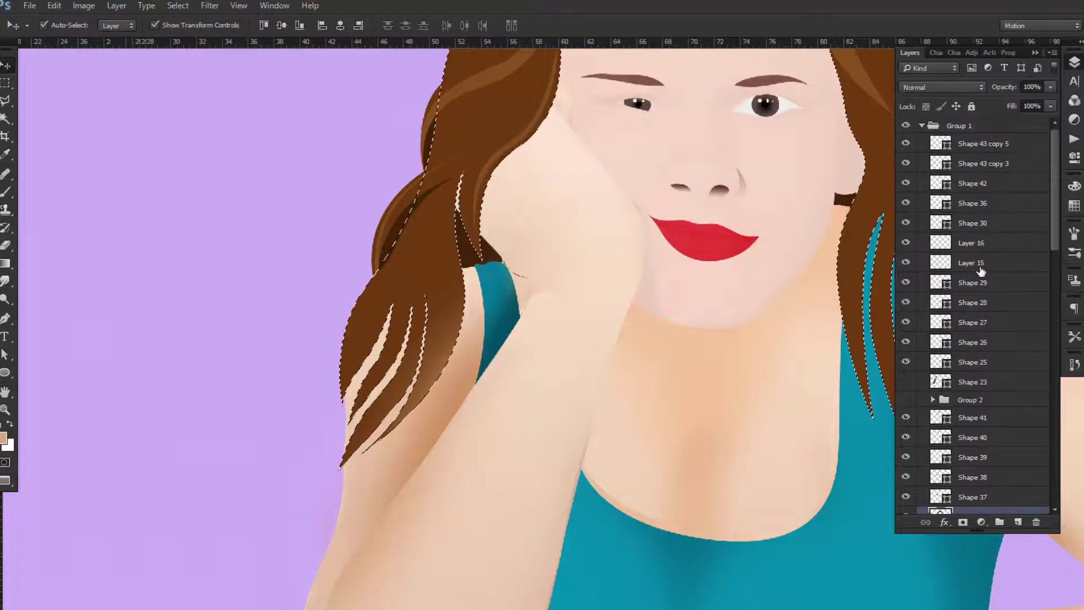
Step: Create a new shading layer with a 48 px soft brush and a pinker skin tone
key(l)
drag(259, 199, 526, 339)
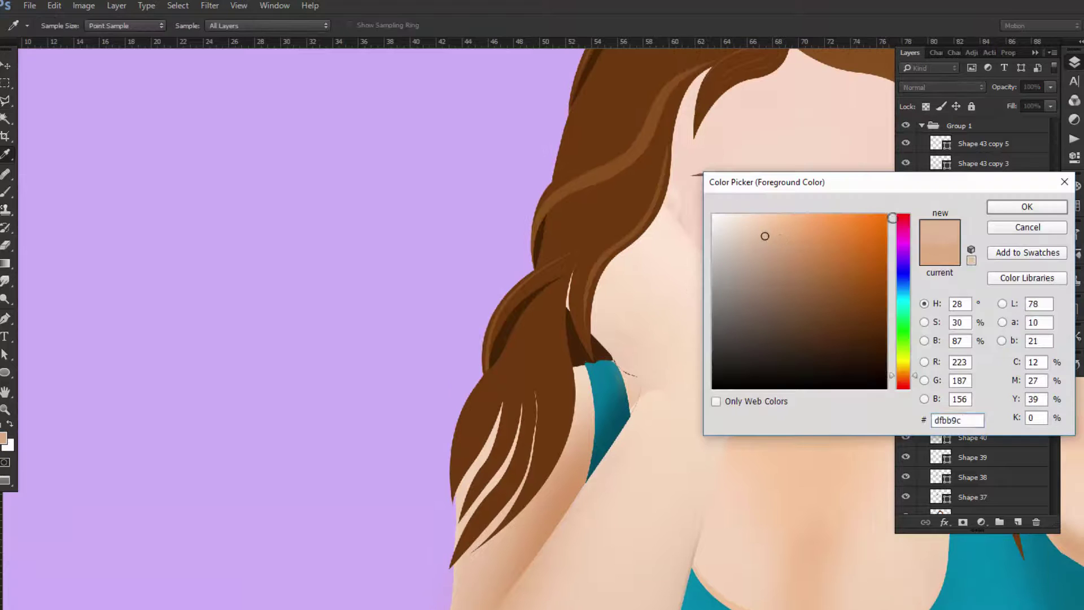
key(b)
key(ctrl+shift+alt+n)
right_click(690, 295)
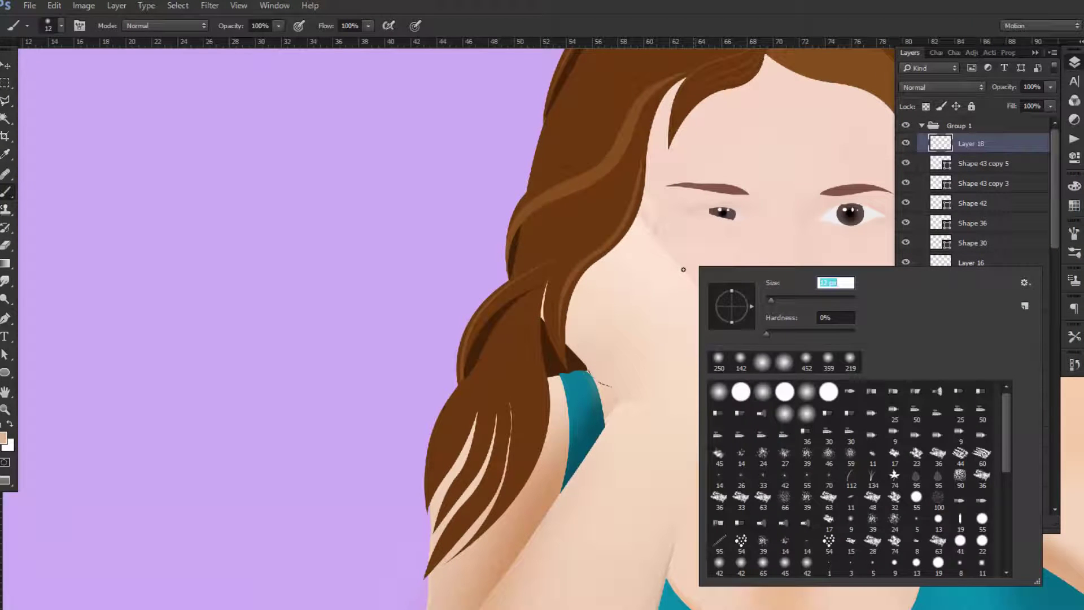
text(48)
key(Return)
click(4, 436)
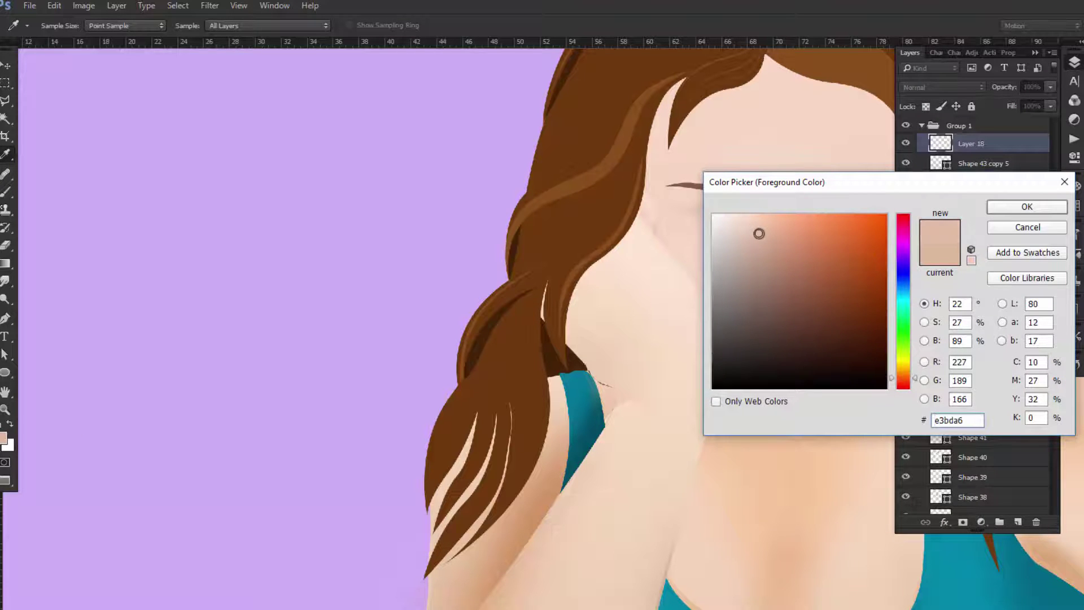
key(Return)
right_click(743, 207)
key(Escape)
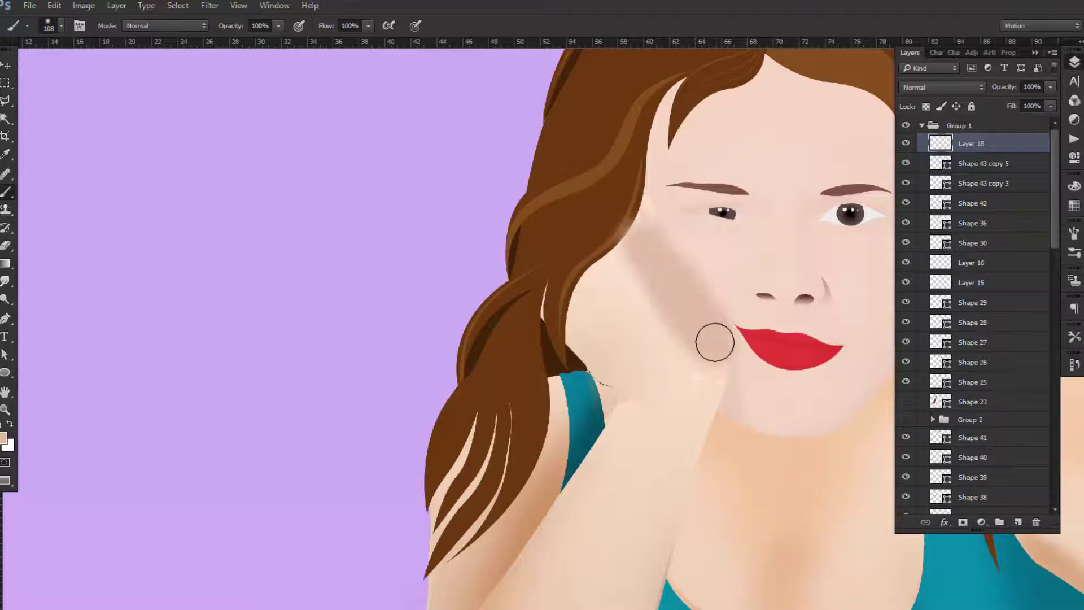
Step: Trace the hand's outline on the cheek with the Pen and load it as a selection
scroll(702, 309, up, 2)
scroll(700, 299, up, 3)
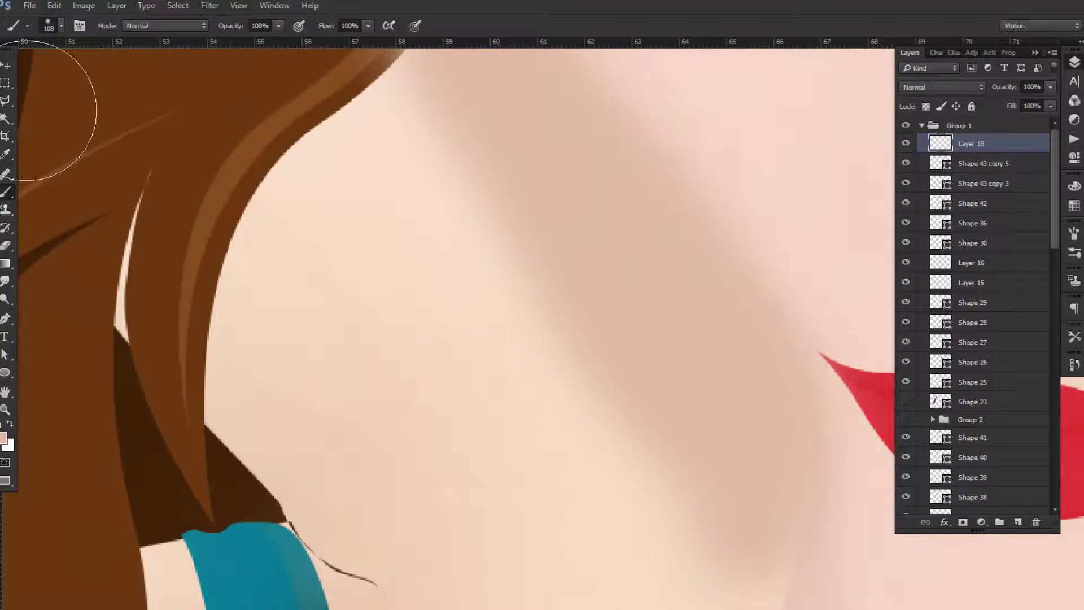
key(p)
click(724, 502)
drag(725, 252, 663, 152)
drag(567, 77, 646, 309)
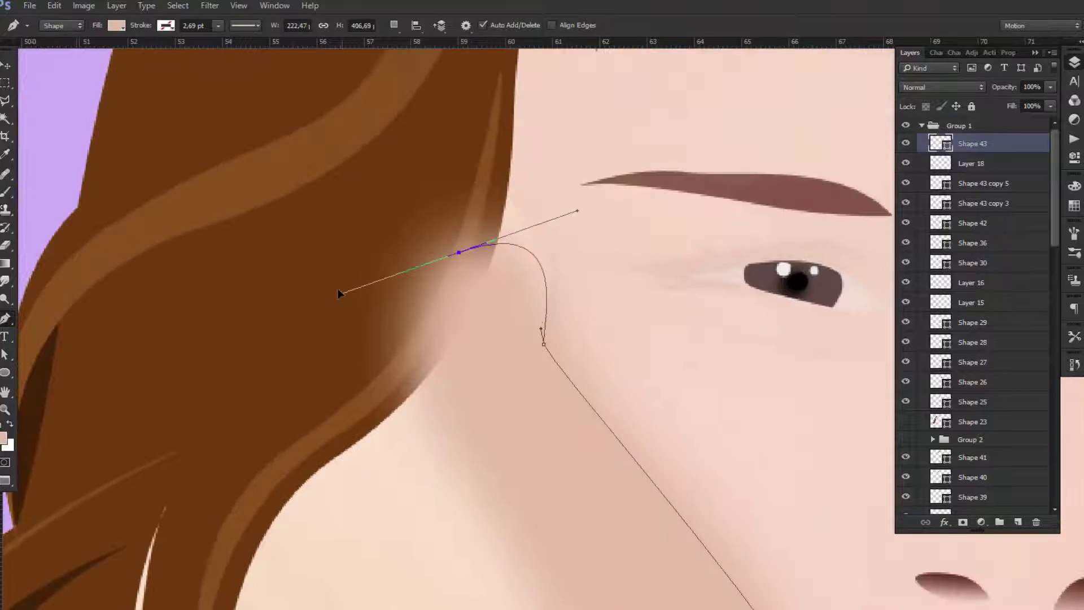
click(589, 295)
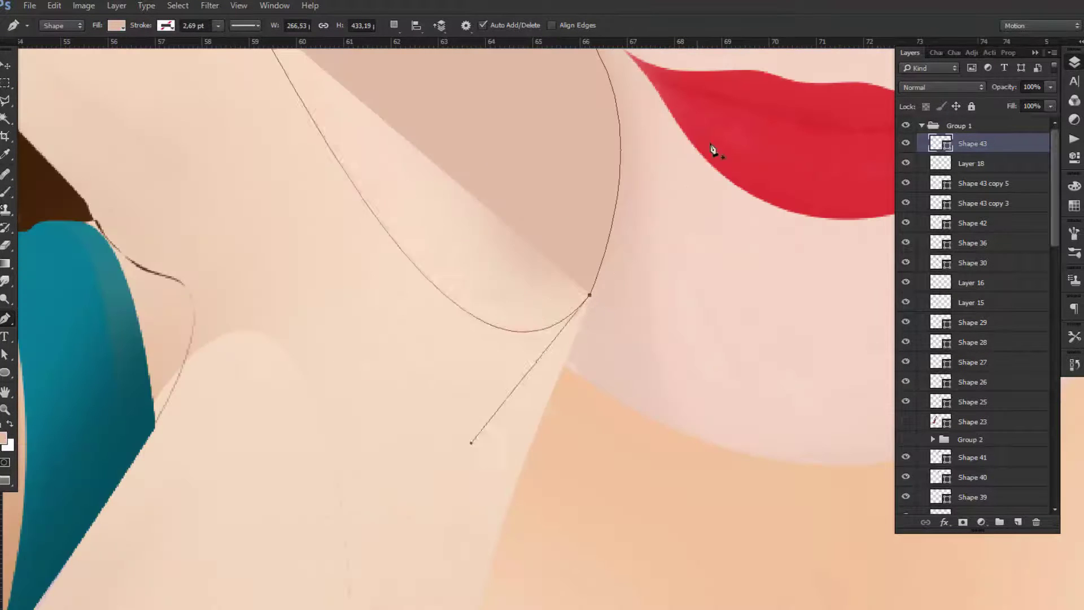
key(ctrl+Return)
Step: Erase the shading that overlaps the hand using the Eraser
scroll(588, 159, down, 3)
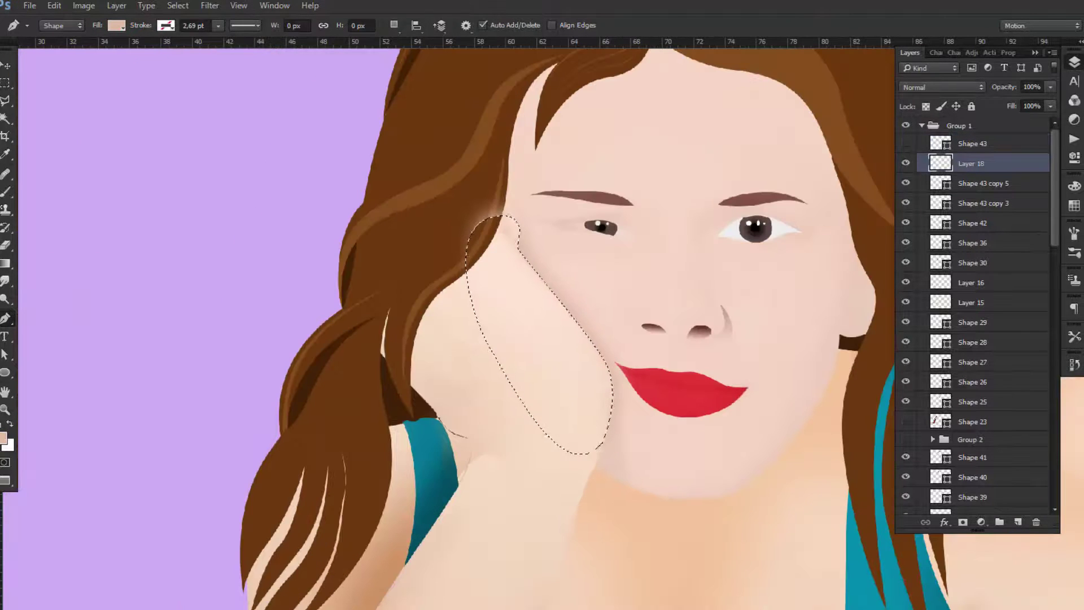
key(e)
right_click(398, 254)
key(Return)
scroll(534, 364, down, 2)
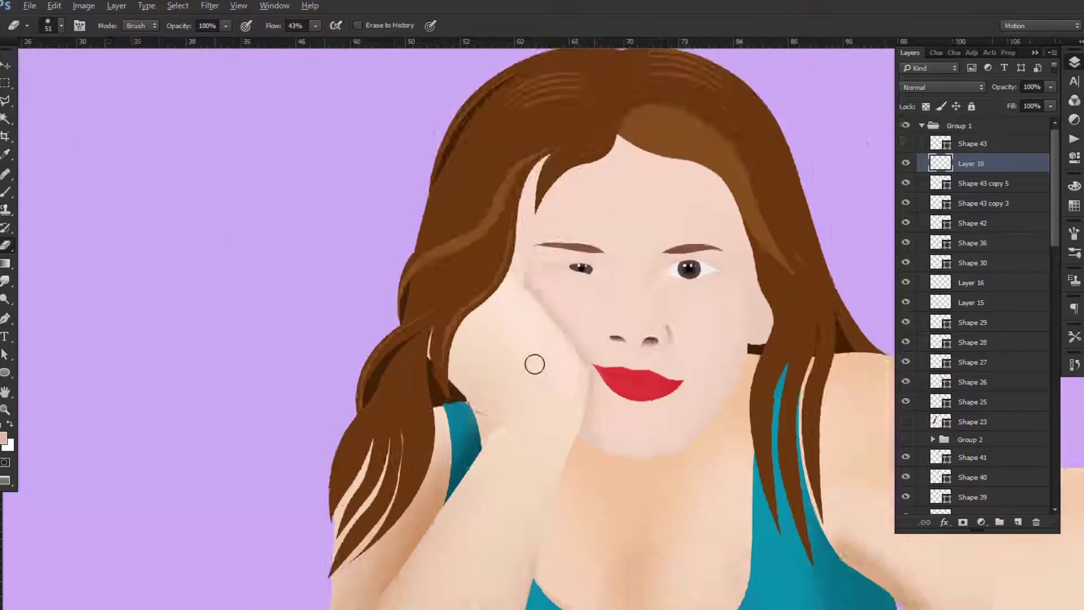
scroll(534, 364, down, 2)
Step: Add a new layer with a sampled skin colour and a 164 px brush, moved to the top
click(929, 437)
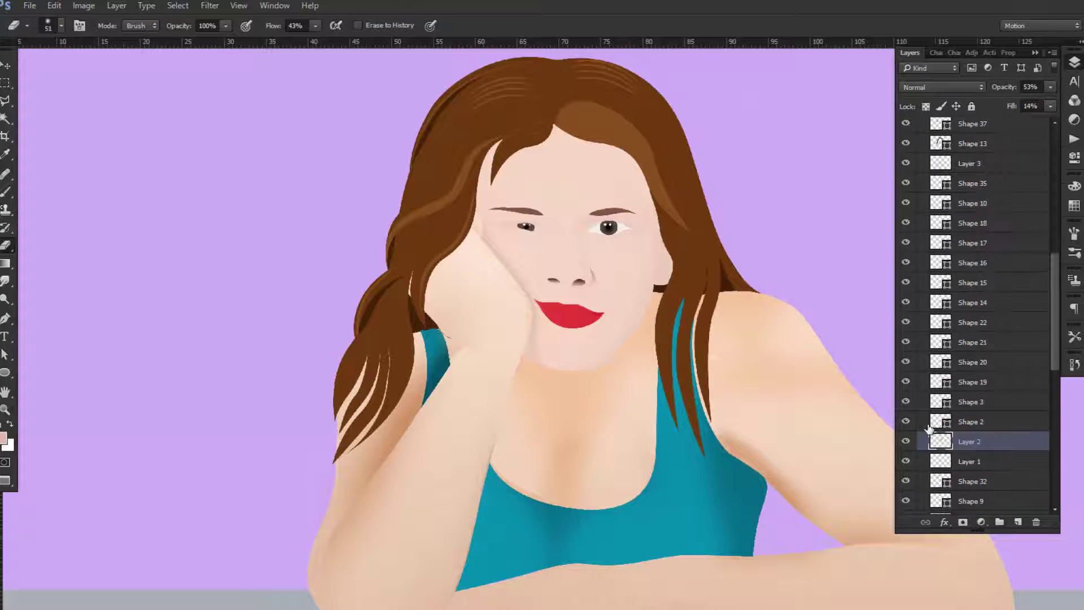
click(1018, 522)
click(3, 437)
click(411, 428)
key(Return)
right_click(638, 210)
drag(728, 237, 782, 239)
key(Return)
drag(960, 253, 960, 127)
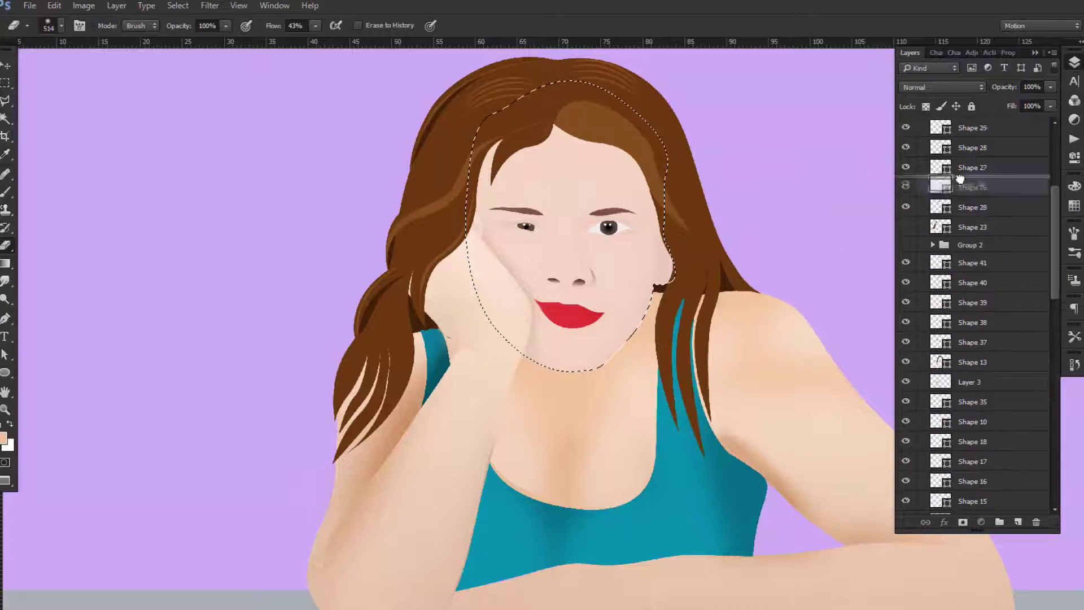
Step: Paint soft warm peach shading on the cheek beside the hand
click(4, 437)
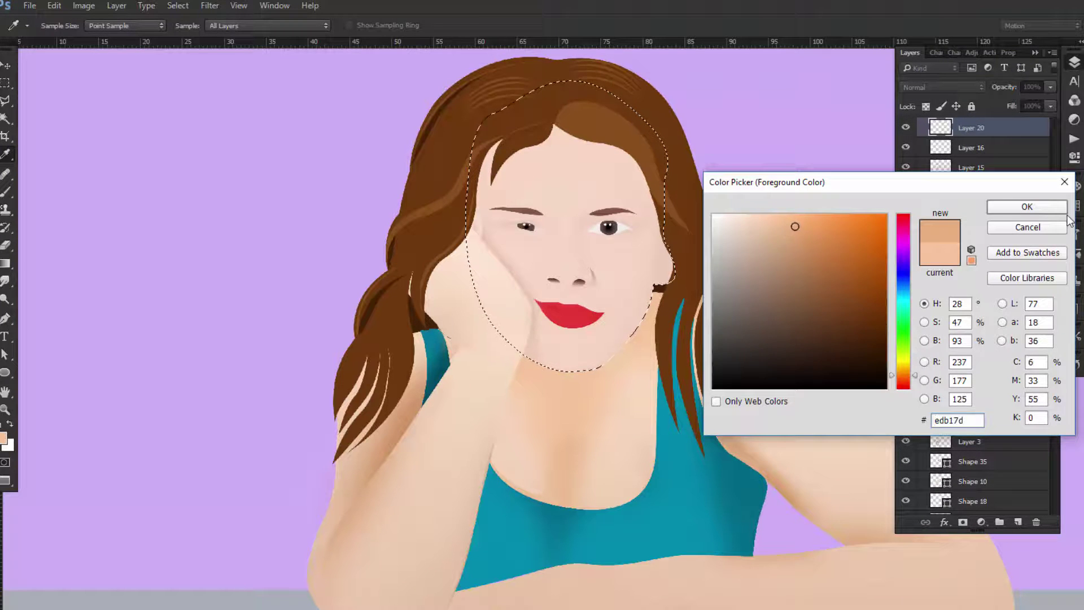
click(1064, 209)
right_click(644, 270)
key(Return)
drag(525, 271, 486, 346)
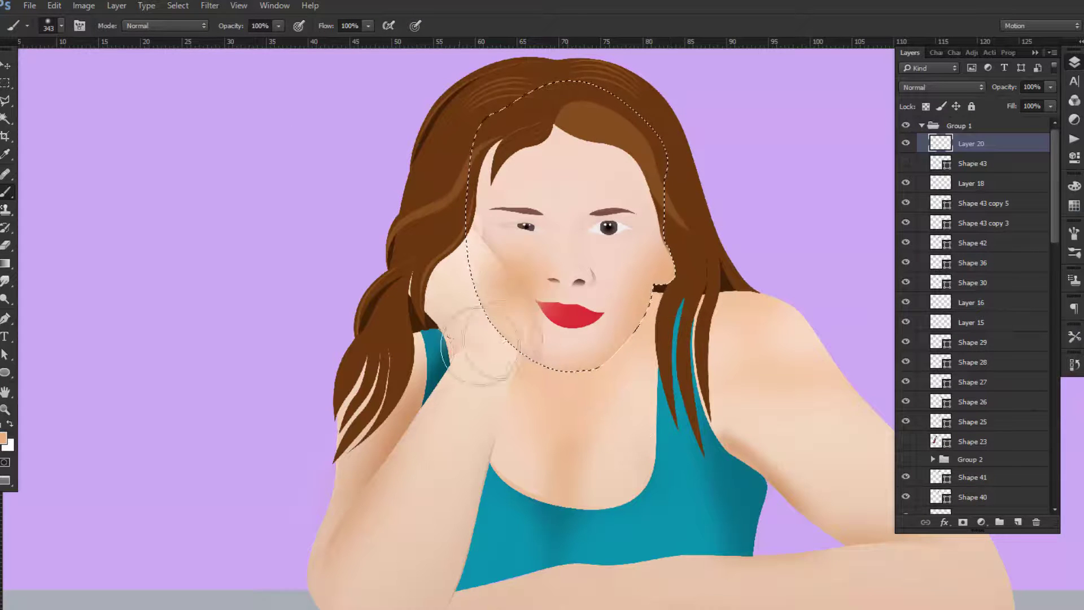
scroll(971, 339, down, 10)
Step: On Layer 20, paint a darker tan c18657 shadow on the neck under the chin
click(977, 405)
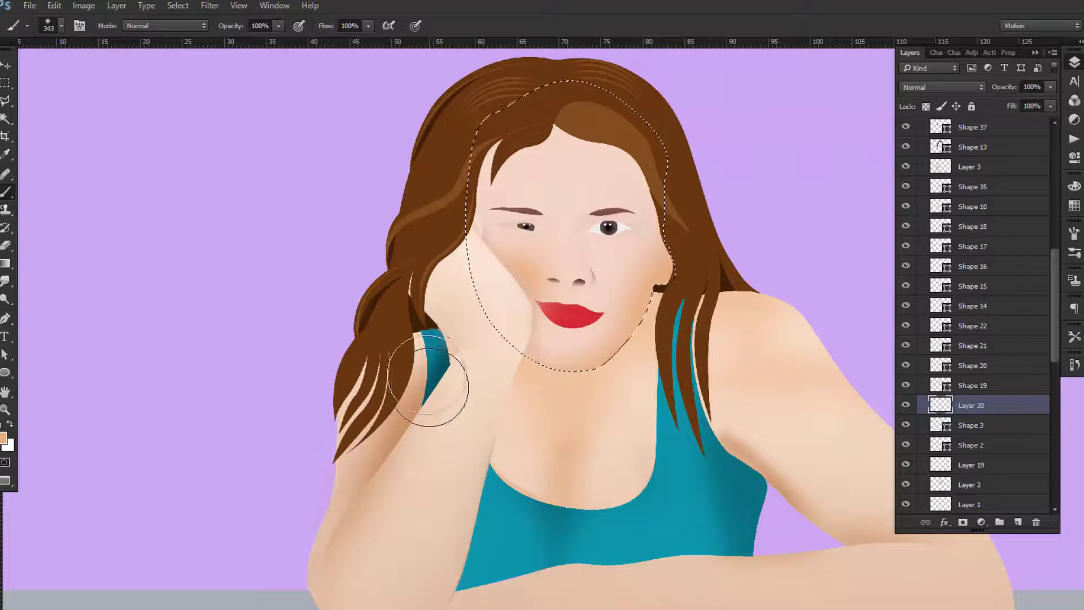
key(e)
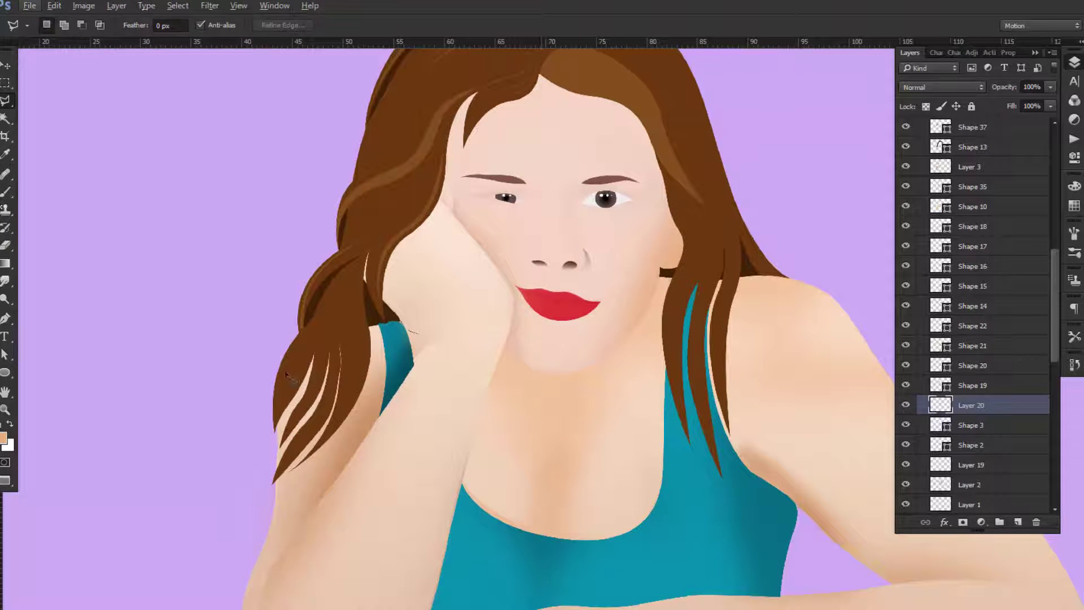
scroll(985, 423, down, 5)
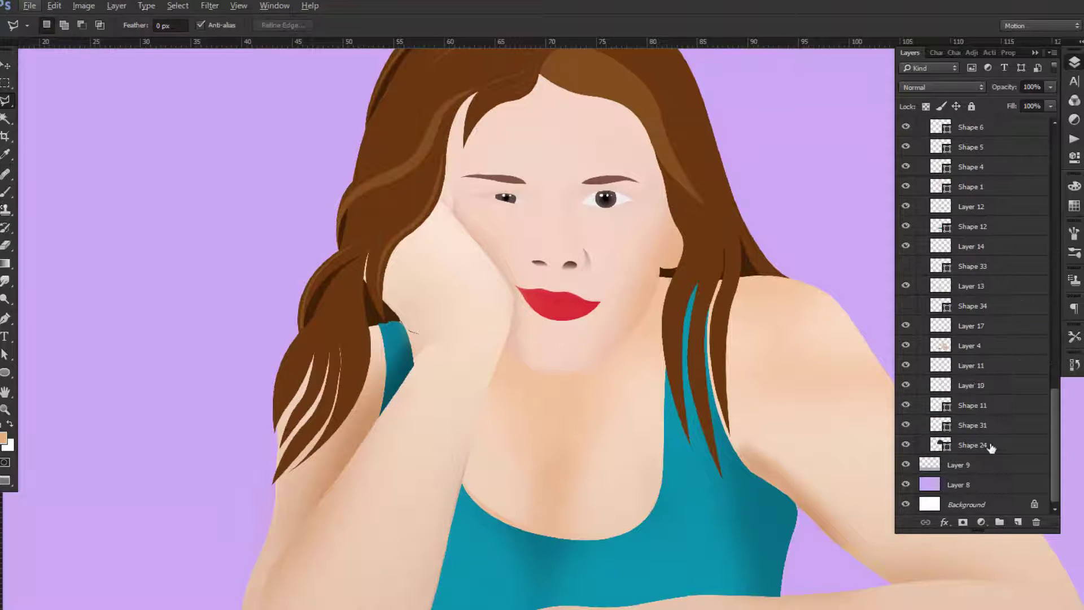
scroll(970, 316, up, 5)
click(4, 437)
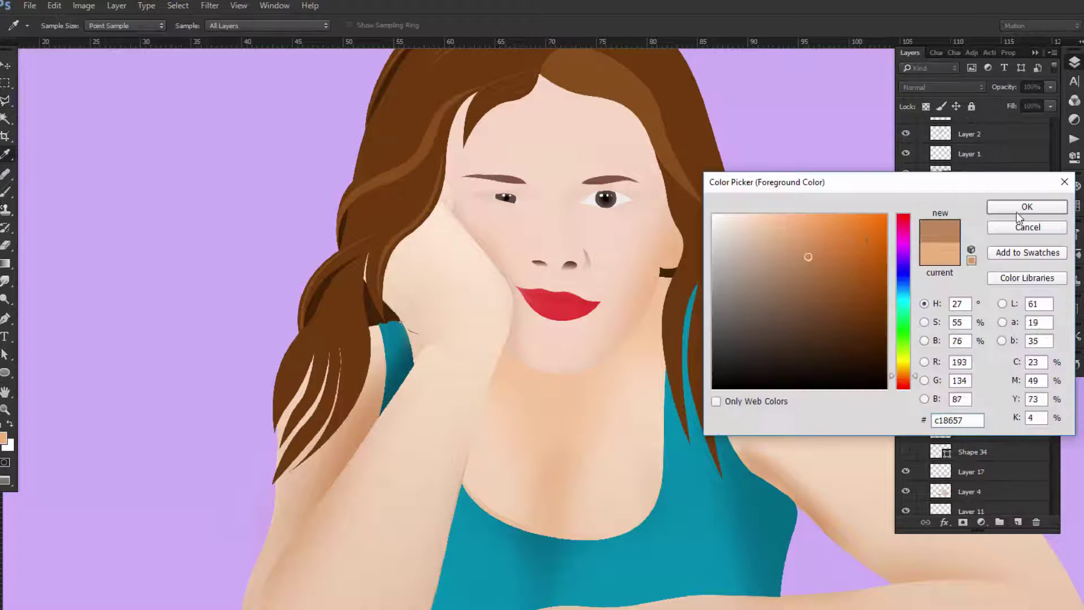
click(1017, 209)
key(b)
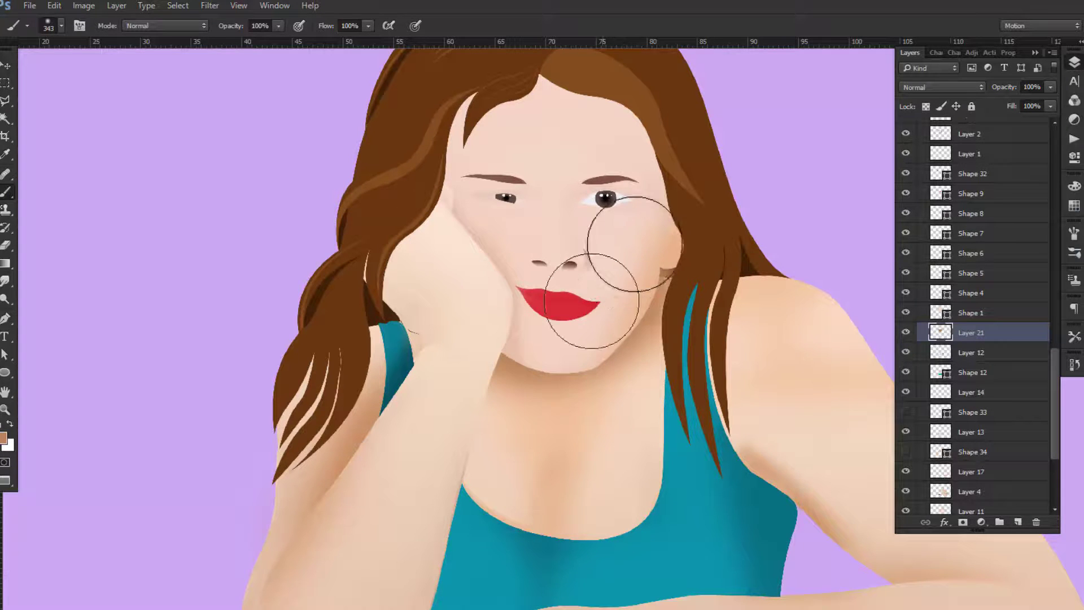
drag(591, 301, 550, 409)
Step: Soften the overly strong neck shadow with the Eraser
key(e)
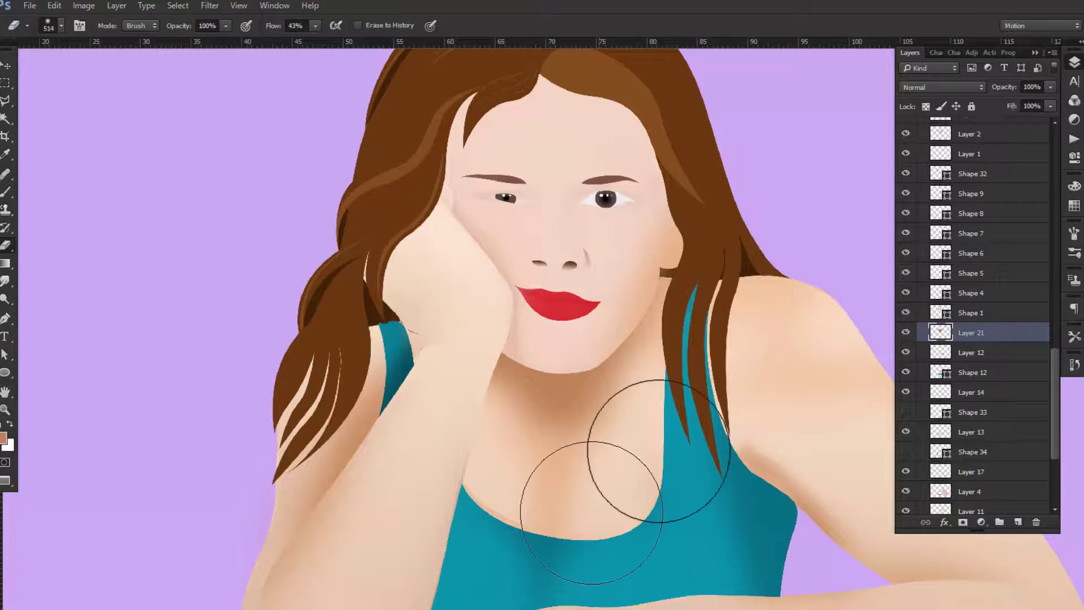
drag(591, 512, 448, 459)
scroll(702, 429, down, 2)
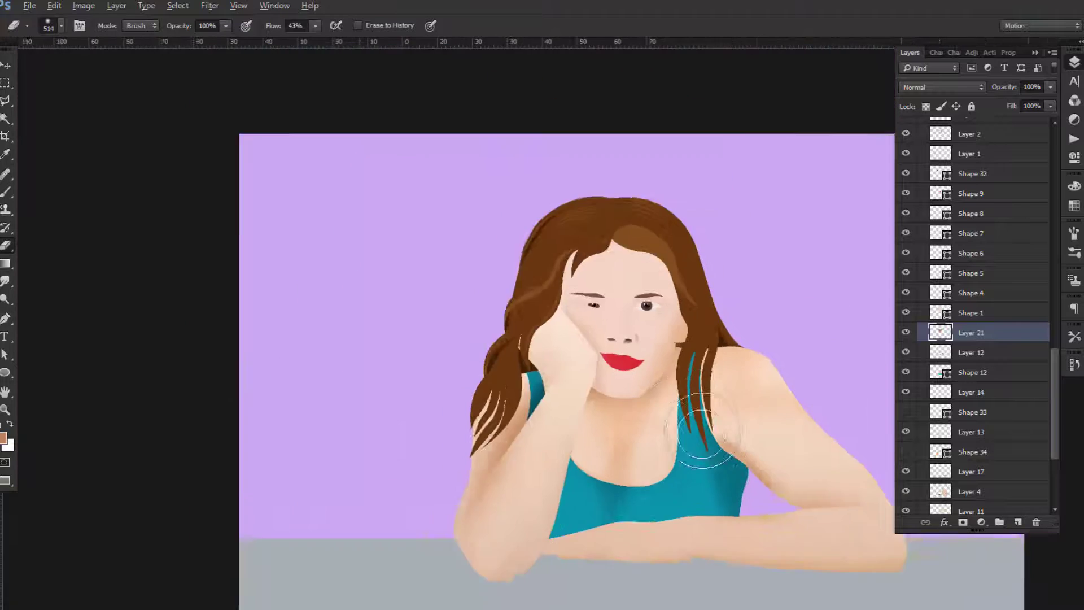
scroll(703, 429, down, 1)
scroll(477, 411, up, 2)
scroll(477, 411, up, 1)
key(l)
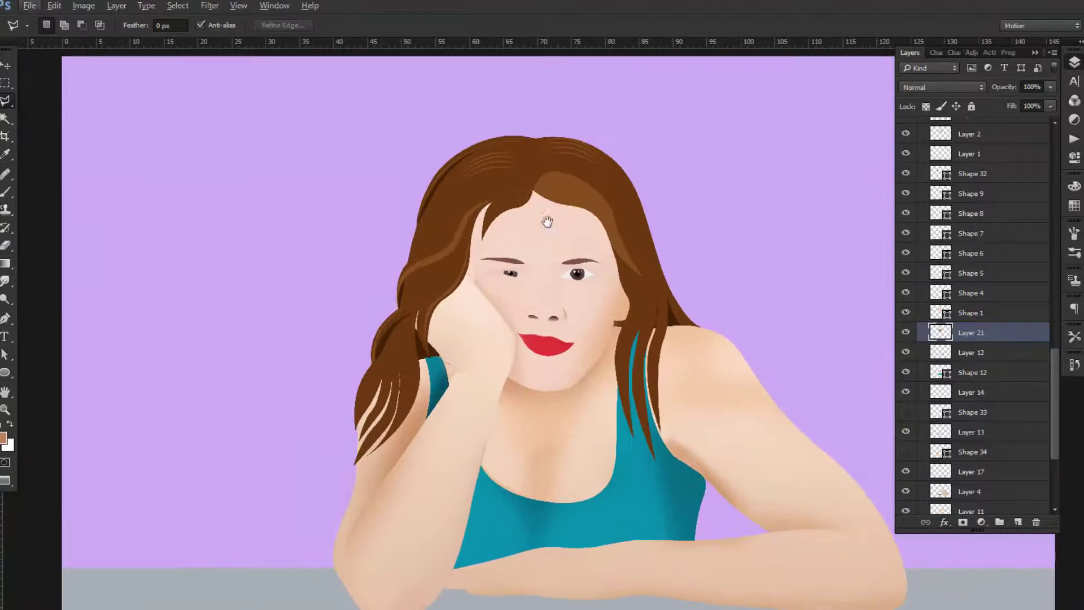
scroll(547, 222, up, 2)
Step: Draw a lighter brown hair strand shape, Shape 44, above the forehead
scroll(561, 223, up, 3)
key(v)
click(561, 334)
double_click(919, 130)
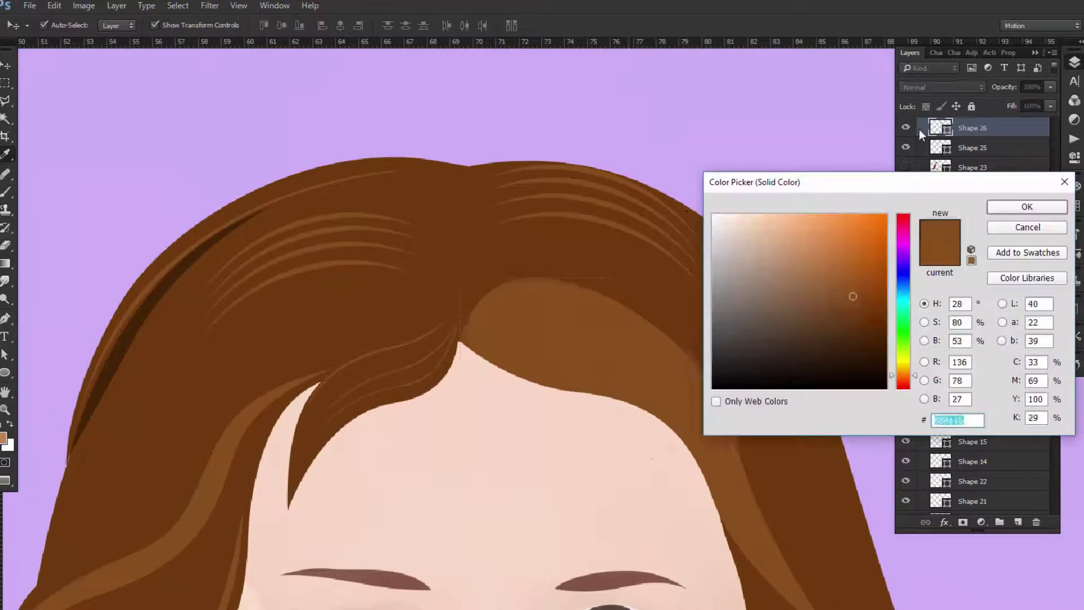
click(1026, 206)
key(p)
key(Return)
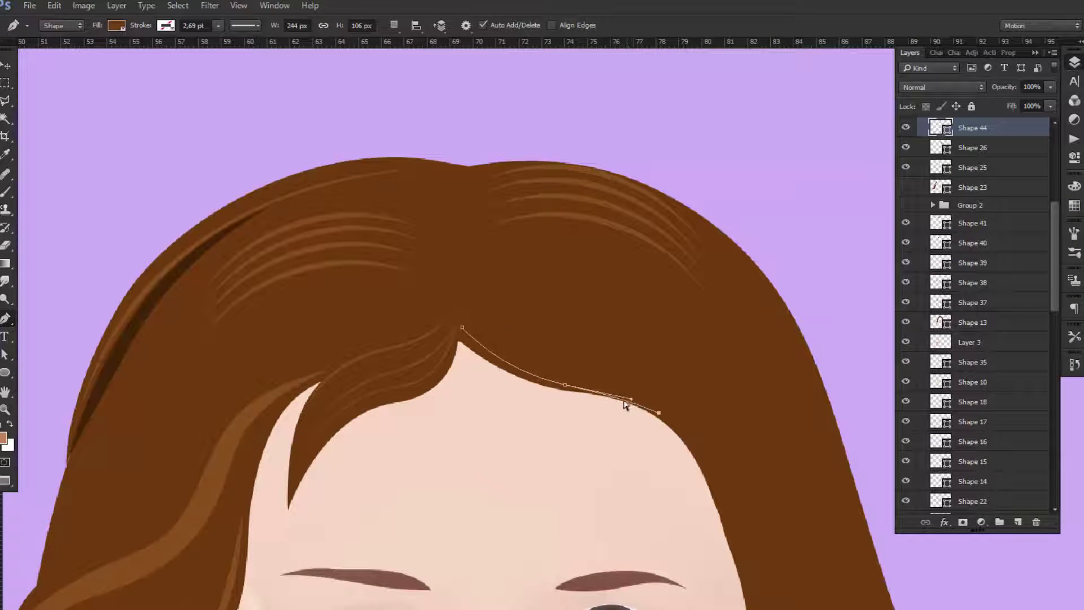
click(460, 328)
key(Return)
Step: Duplicate the strand, move a copy higher, and rotate another copy to a new angle
scroll(598, 394, up, 1)
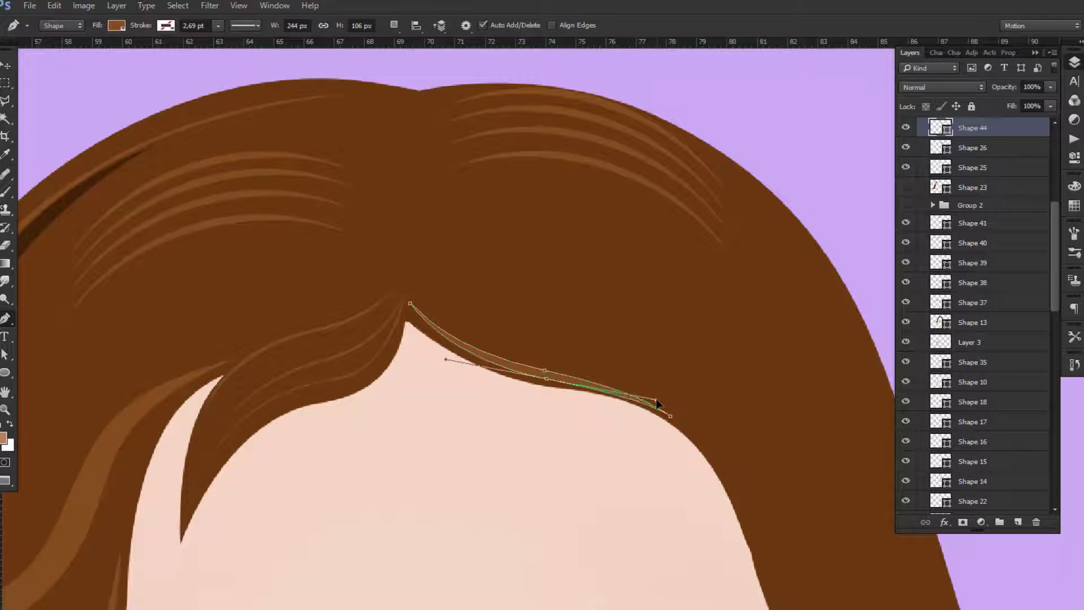
key(v)
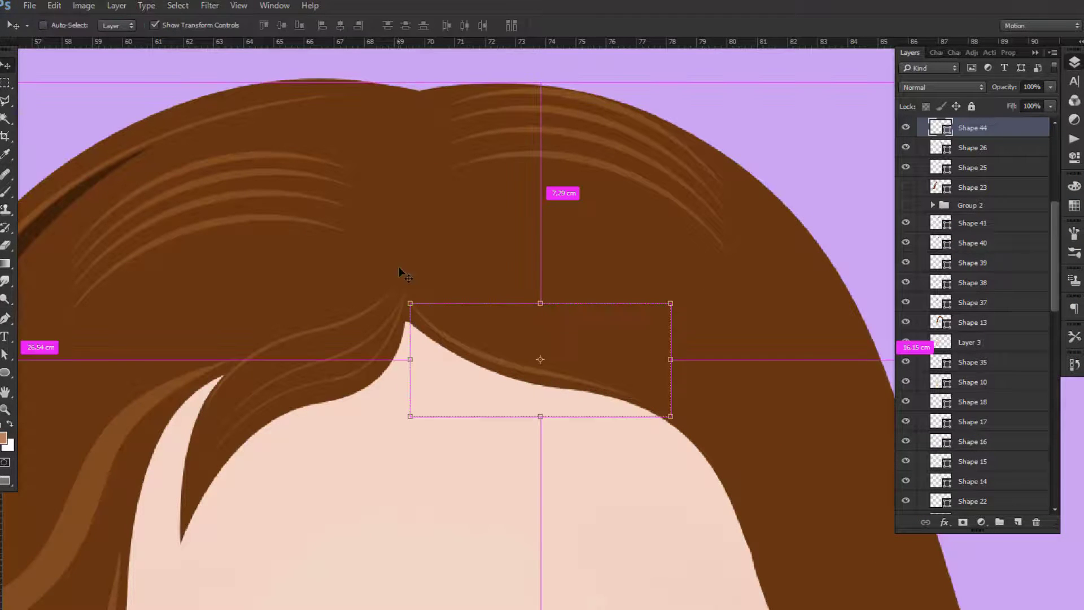
mouse_move(603, 361)
mouse_down()
mouse_move(625, 295)
mouse_move(633, 308)
mouse_up()
key(ctrl+t)
right_click(565, 351)
click(637, 535)
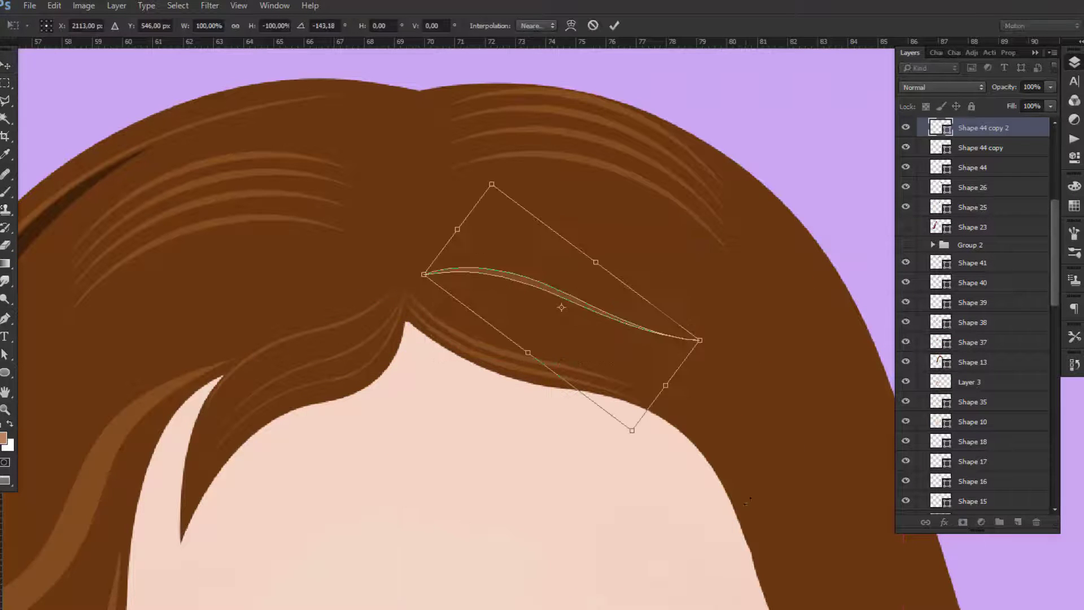
key(Return)
key(ctrl+minus)
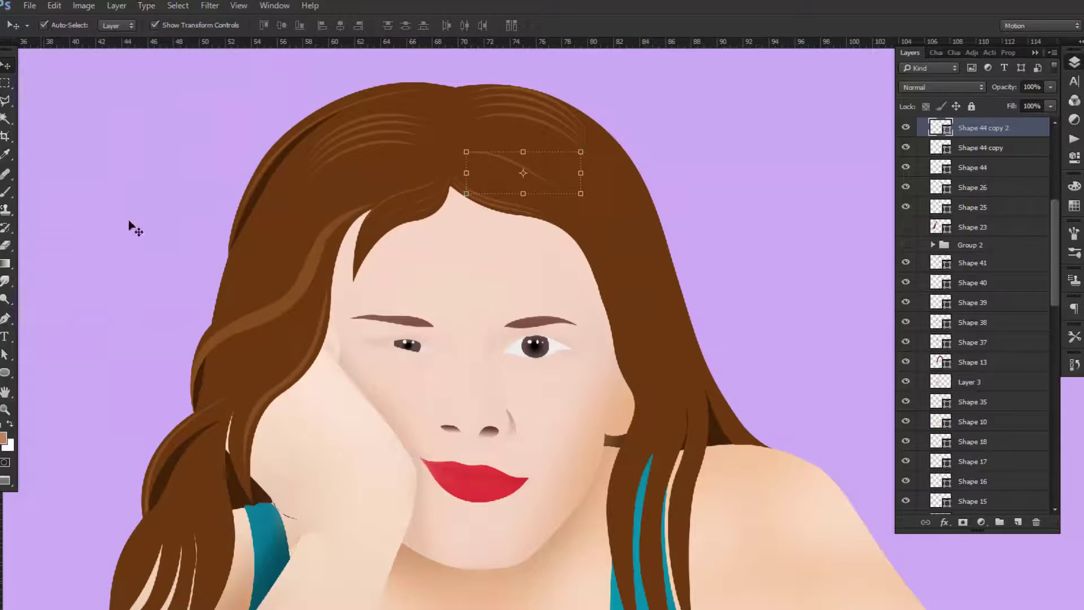
Step: Draw a curved shadow band shape along the forehead hairline with the Pen
key(p)
scroll(583, 278, up, 3)
click(521, 225)
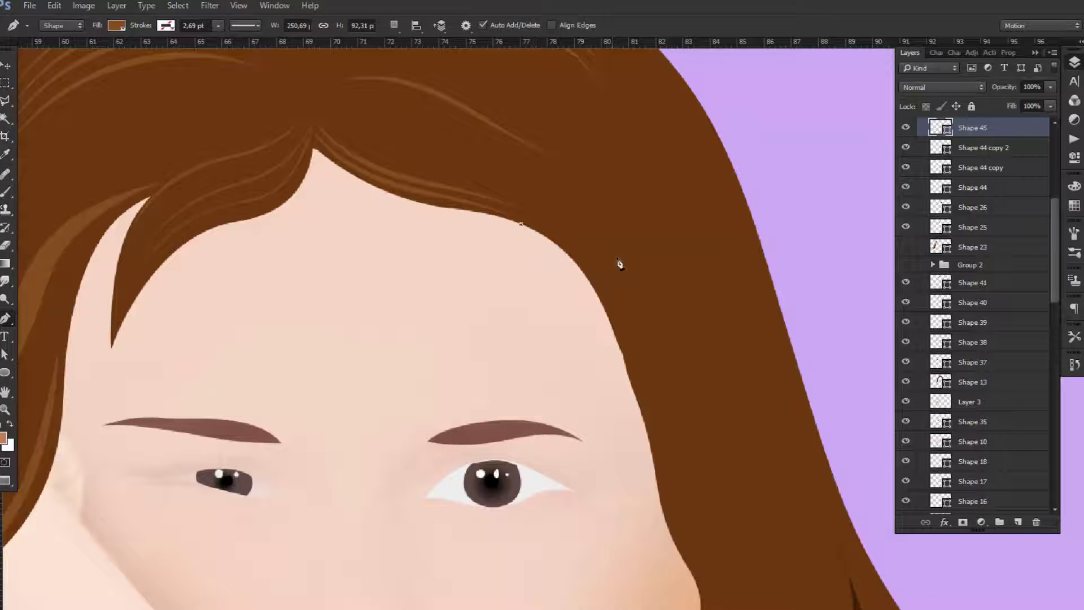
drag(819, 434, 835, 491)
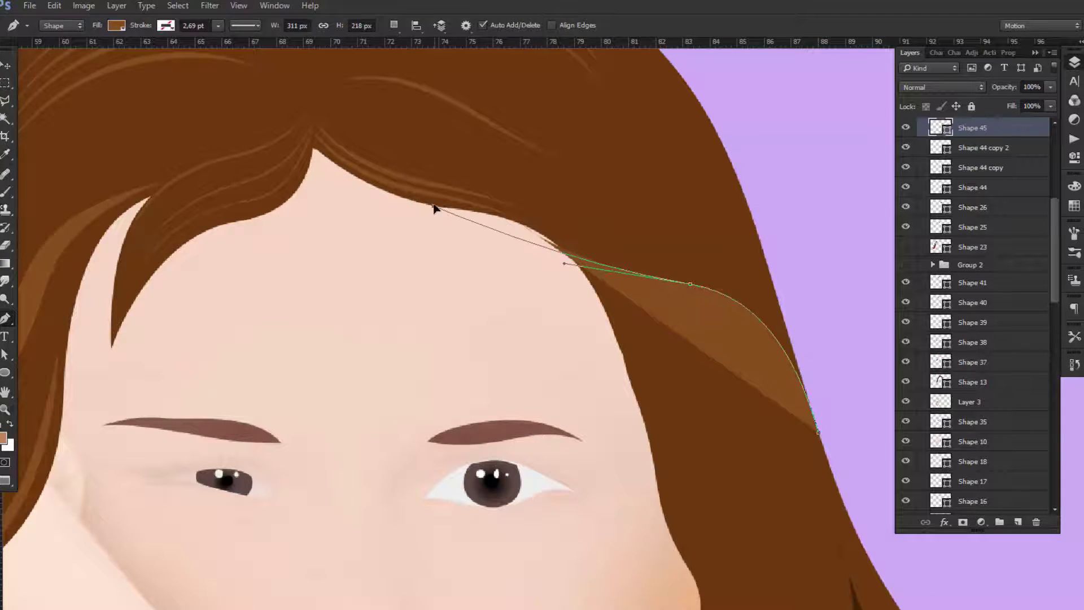
click(397, 195)
drag(771, 296, 796, 302)
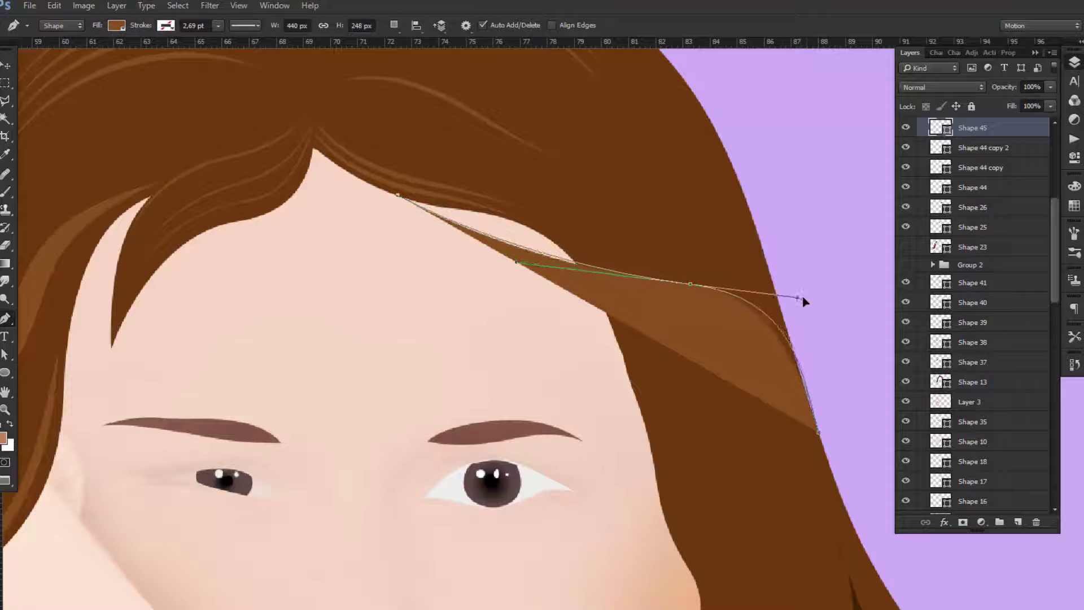
drag(518, 259, 497, 252)
key(ctrl+z)
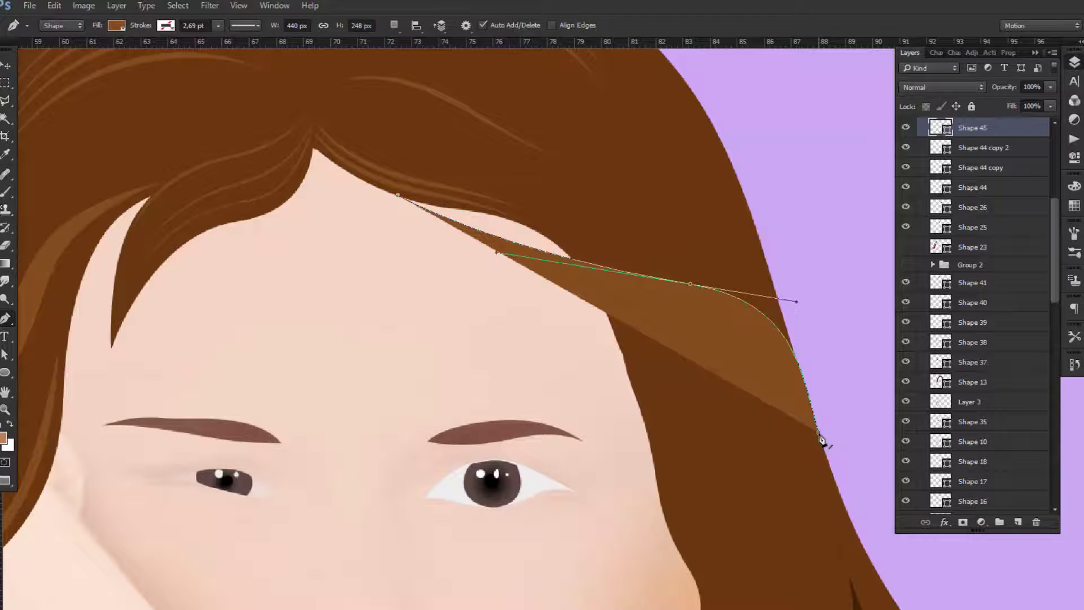
click(788, 305)
click(536, 200)
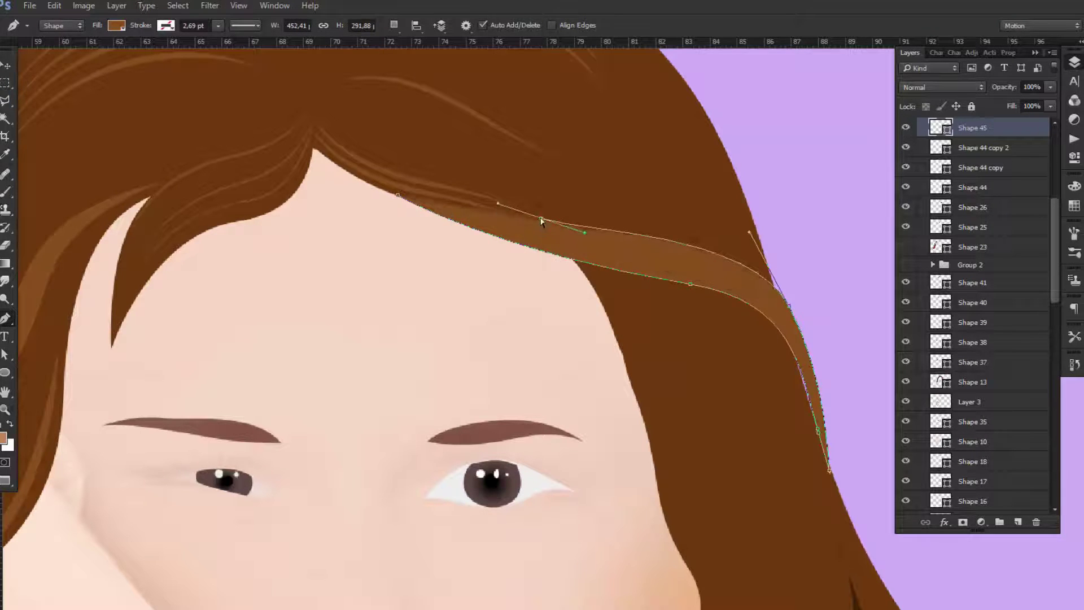
drag(536, 200, 535, 210)
drag(971, 128, 981, 297)
Step: Give the band a darker brown fill and reshape its anchors along the right hair edge
double_click(939, 282)
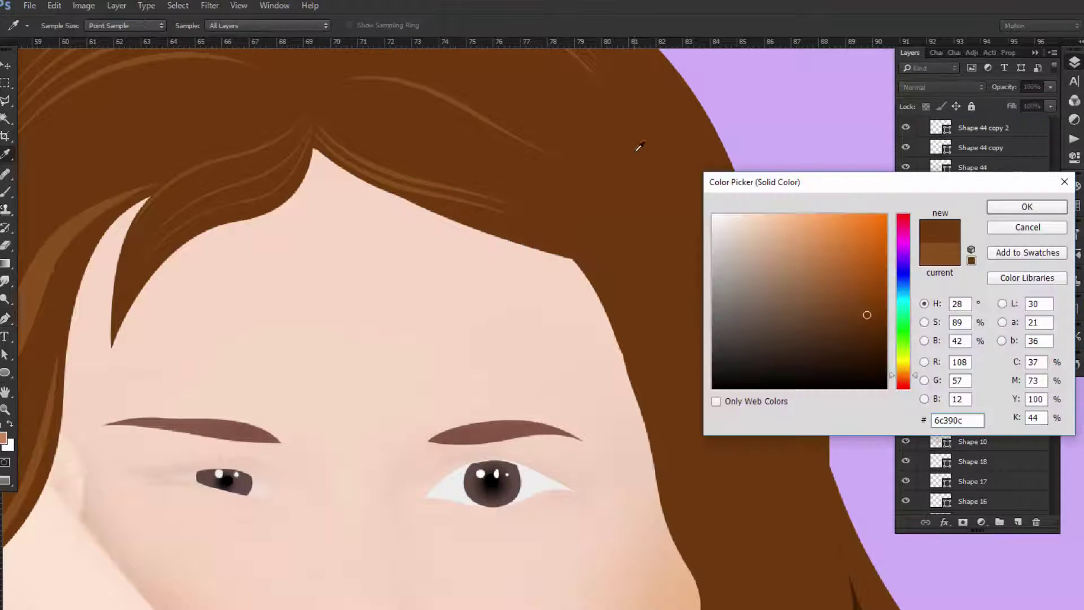
key(Return)
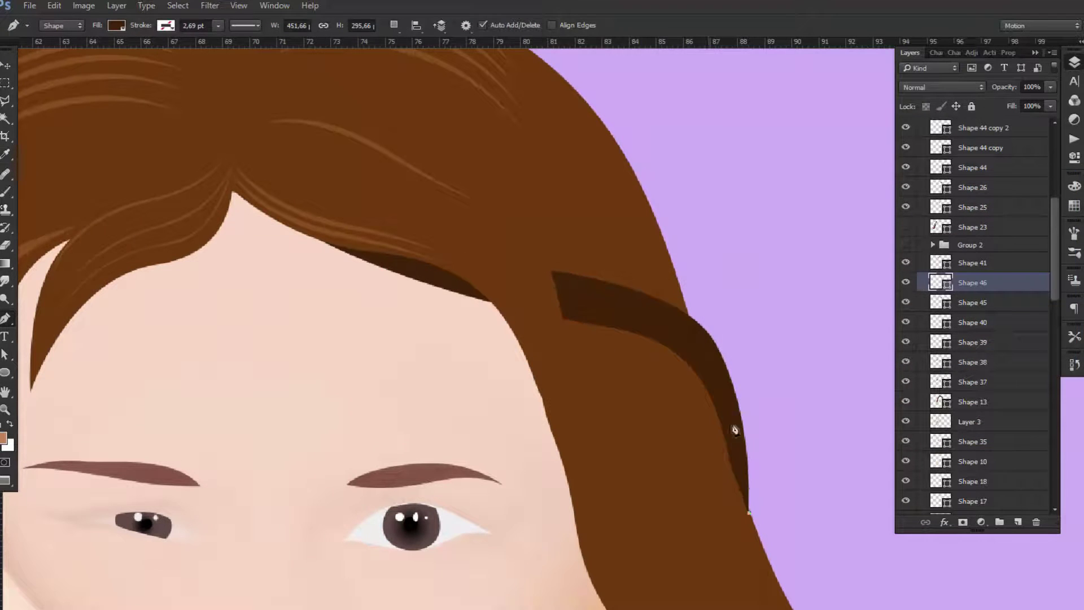
drag(389, 255, 438, 268)
mouse_move(744, 376)
mouse_down()
mouse_move(753, 374)
mouse_move(766, 478)
mouse_up()
drag(760, 418, 760, 375)
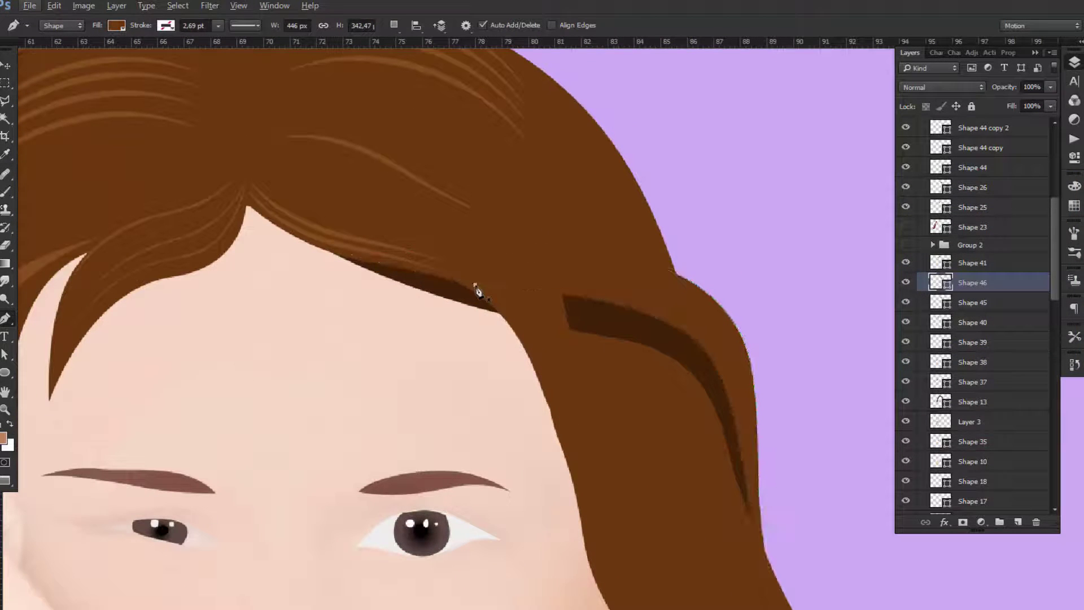
ctrl+click(451, 282)
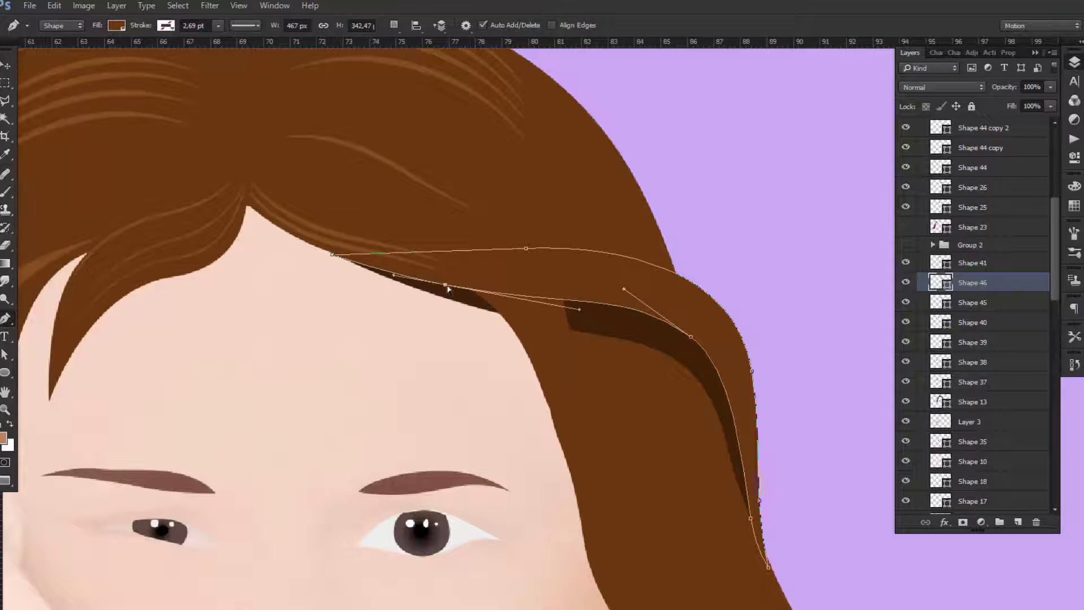
drag(691, 342, 692, 348)
key(Escape)
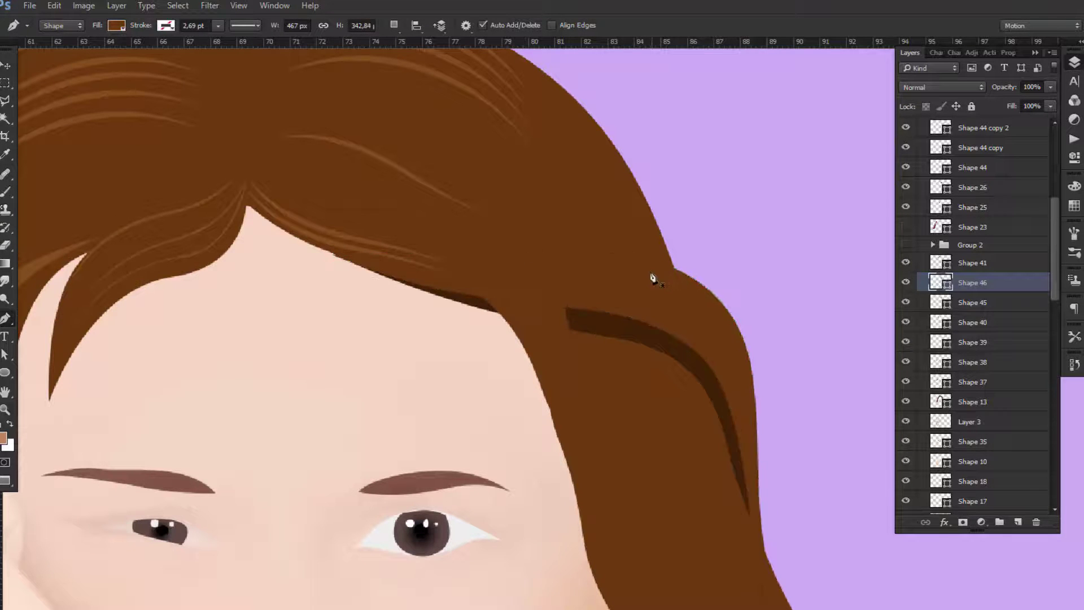
scroll(672, 280, up, 2)
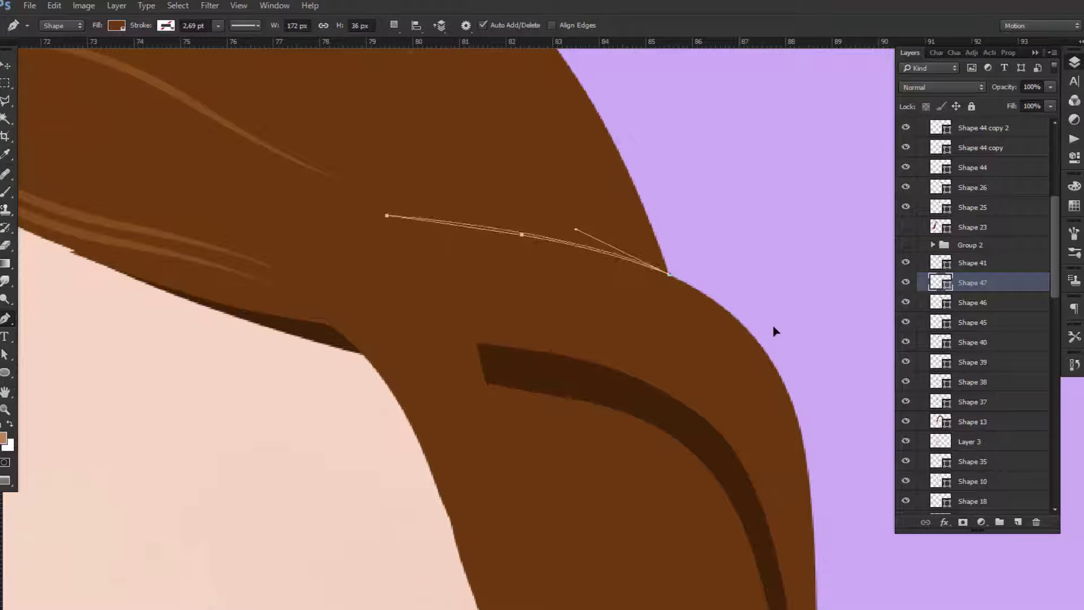
Step: Confirm the dark strand's fill colour, duplicate it, and adjust the copy's colour
scroll(565, 254, down, 2)
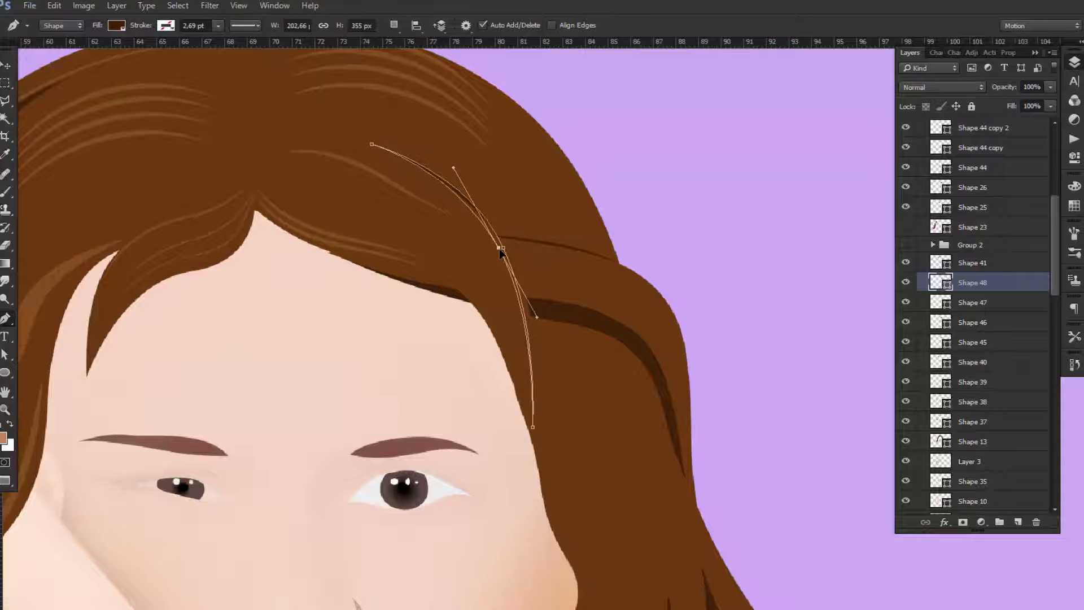
double_click(942, 280)
key(Return)
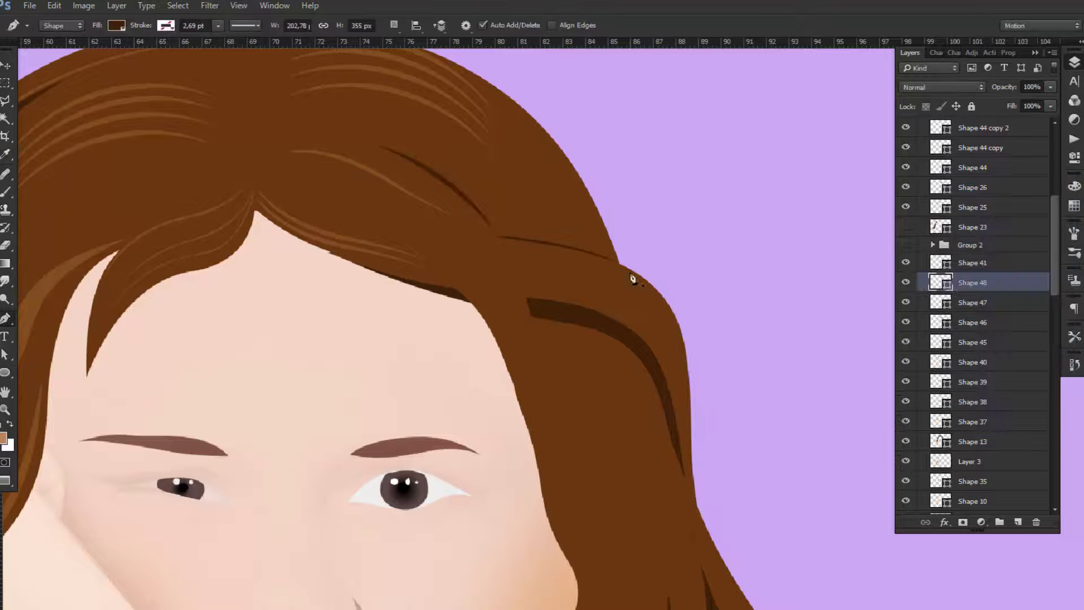
key(ctrl+j)
double_click(935, 283)
key(Return)
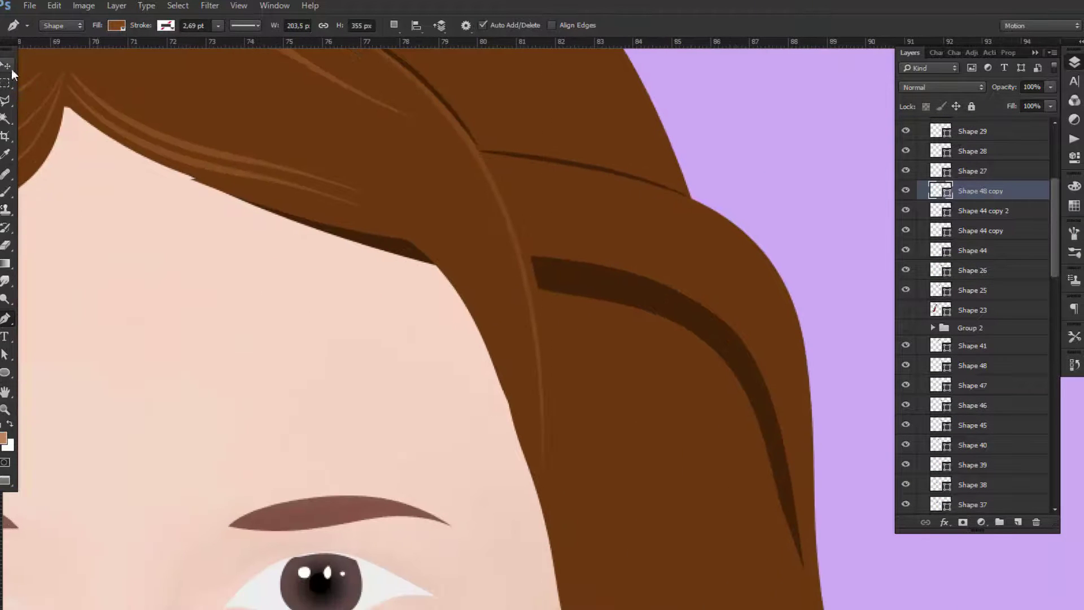
Step: Reshape the hair lock over the forehead, extending its tip to fill the notch
ctrl+click(357, 387)
scroll(356, 387, down, 2)
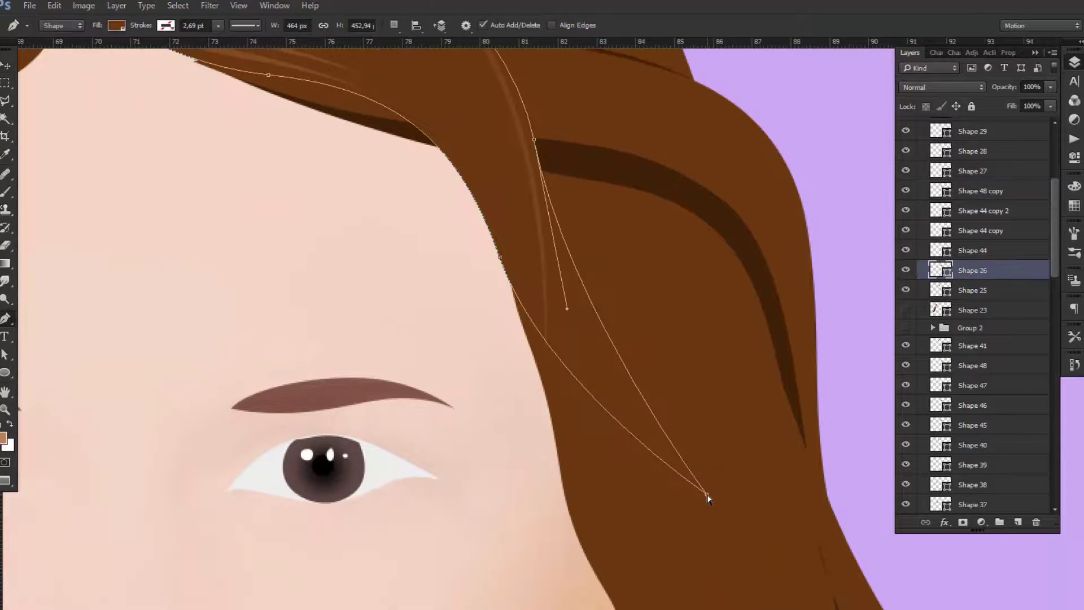
drag(499, 261, 499, 260)
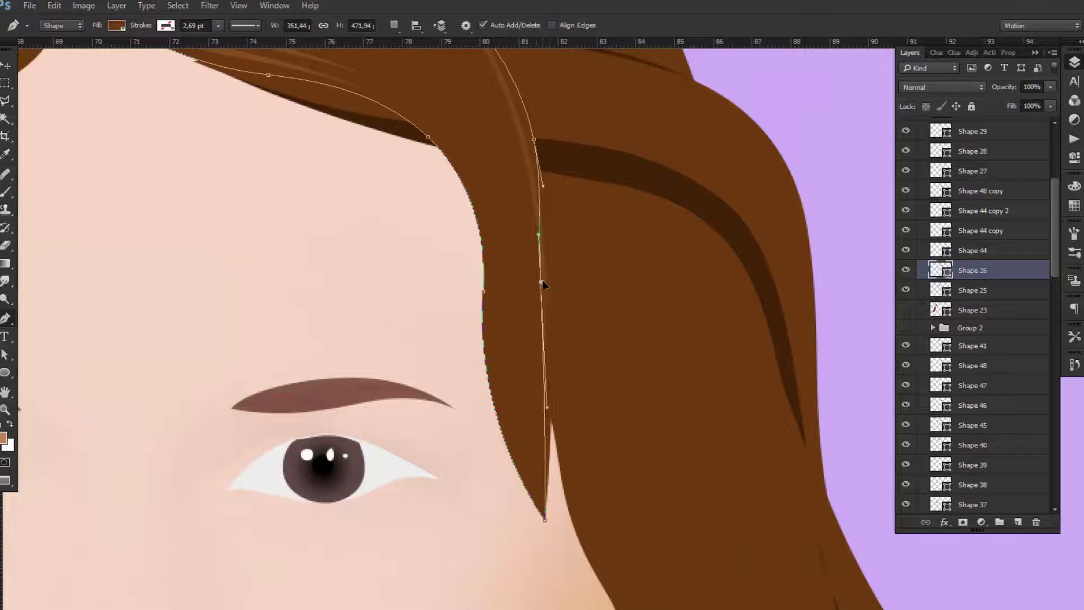
drag(555, 523, 594, 526)
ctrl+click(556, 458)
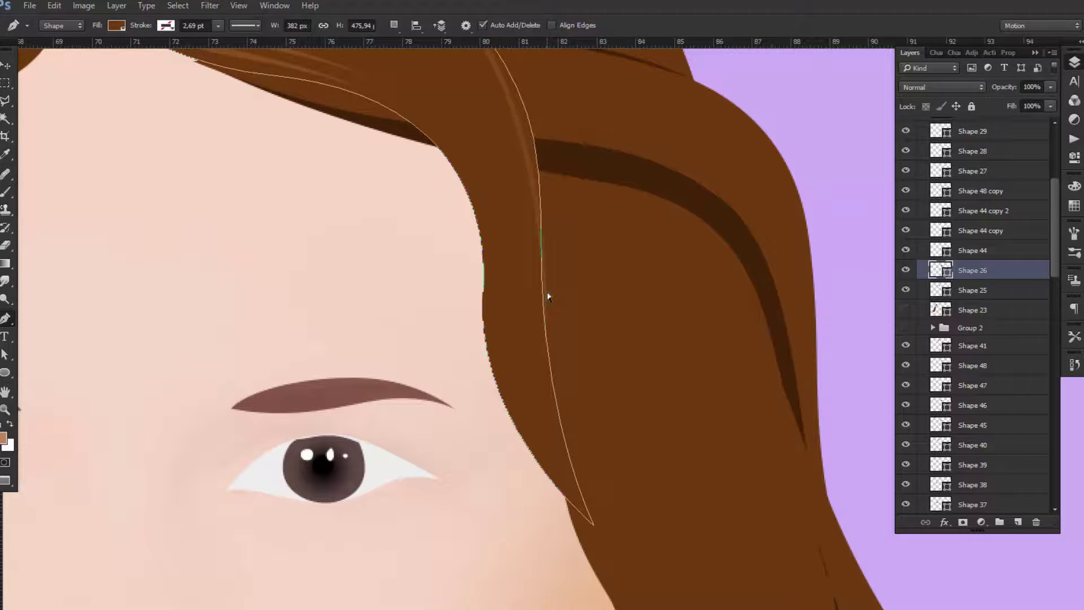
drag(546, 192, 588, 338)
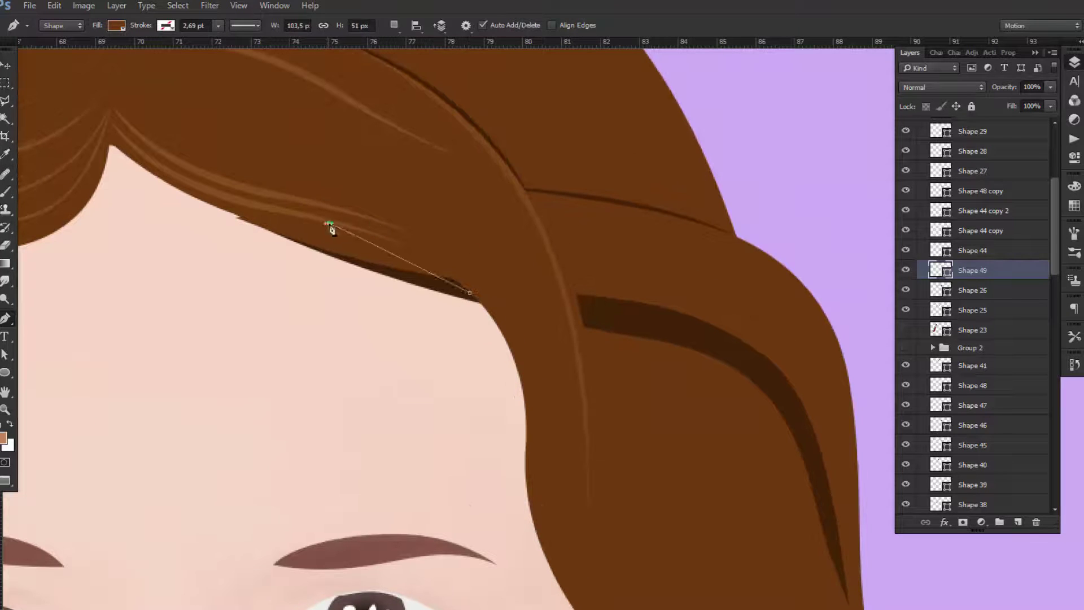
Step: Give strand Shape 49 a darker brown fill and view the whole figure
double_click(941, 271)
click(532, 279)
key(Return)
key(ctrl+0)
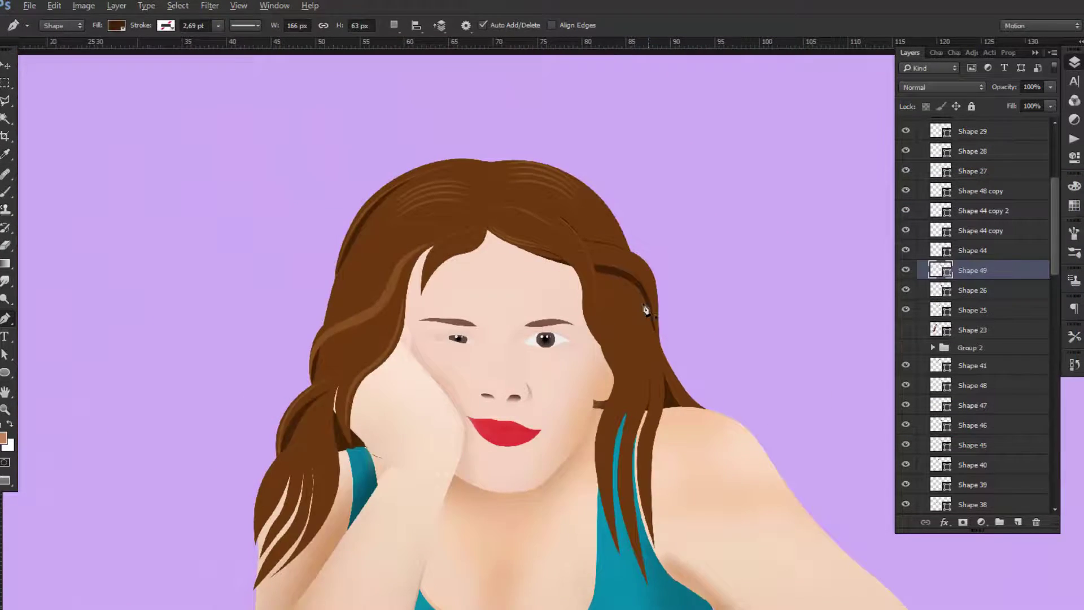
scroll(645, 309, up, 4)
Step: Add an anchor to the Shape 46 shadow band so it follows the outer hair edge
ctrl+click(347, 421)
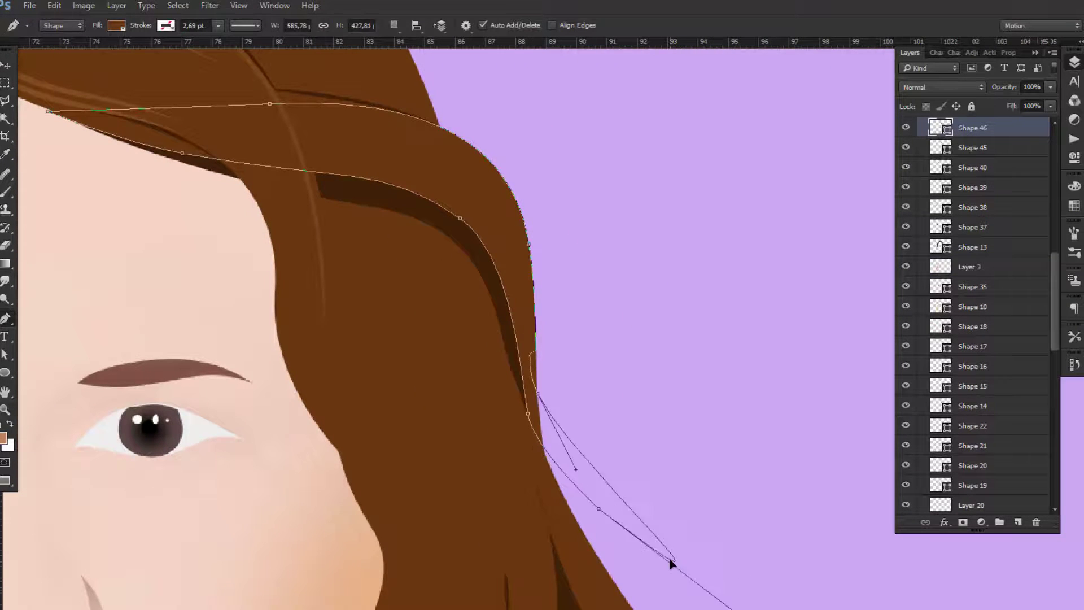
scroll(550, 473, down, 3)
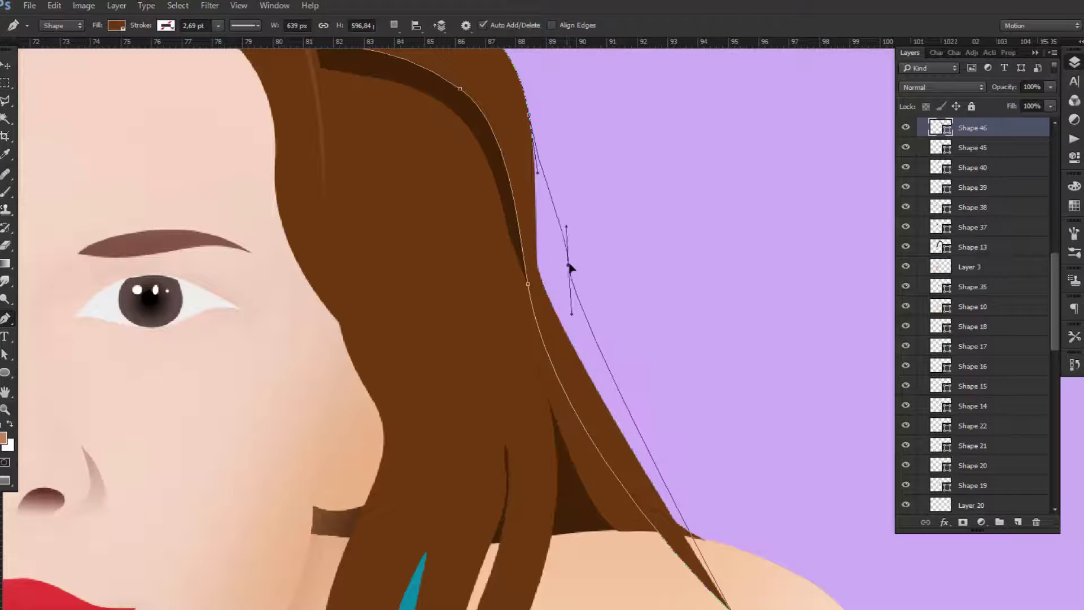
mouse_move(541, 147)
mouse_down()
mouse_move(552, 354)
mouse_move(538, 383)
mouse_up()
click(527, 303)
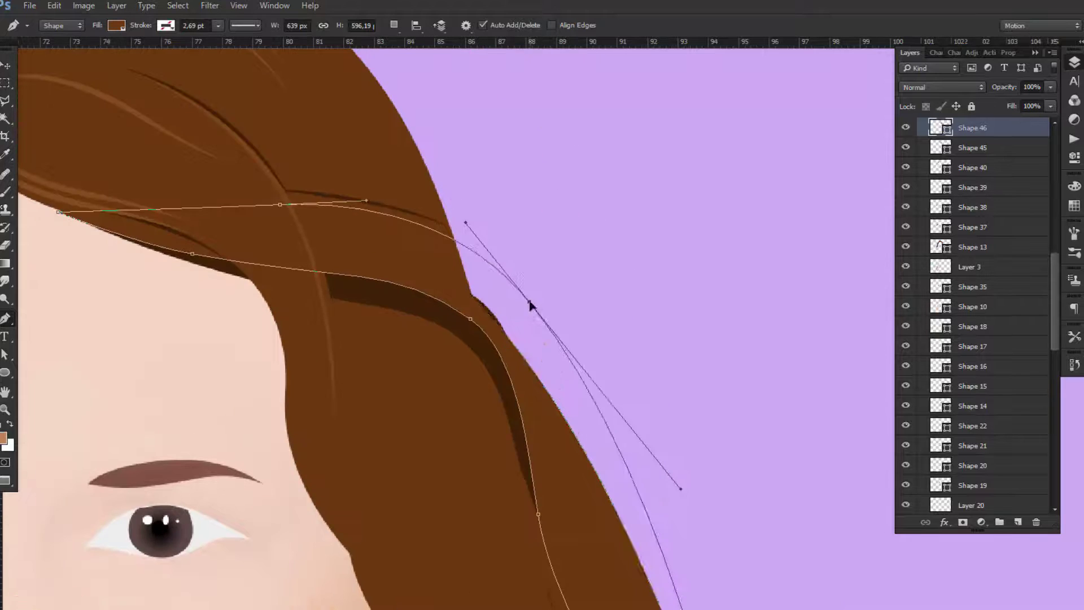
drag(450, 225, 458, 217)
scroll(614, 333, down, 3)
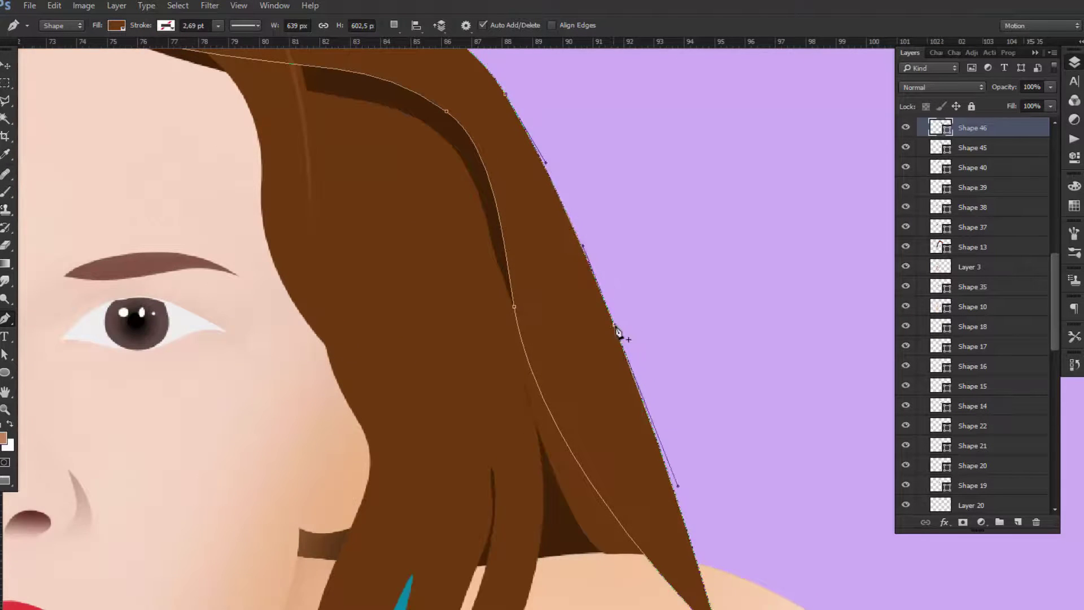
scroll(575, 368, down, 3)
scroll(577, 366, down, 3)
scroll(577, 367, up, 3)
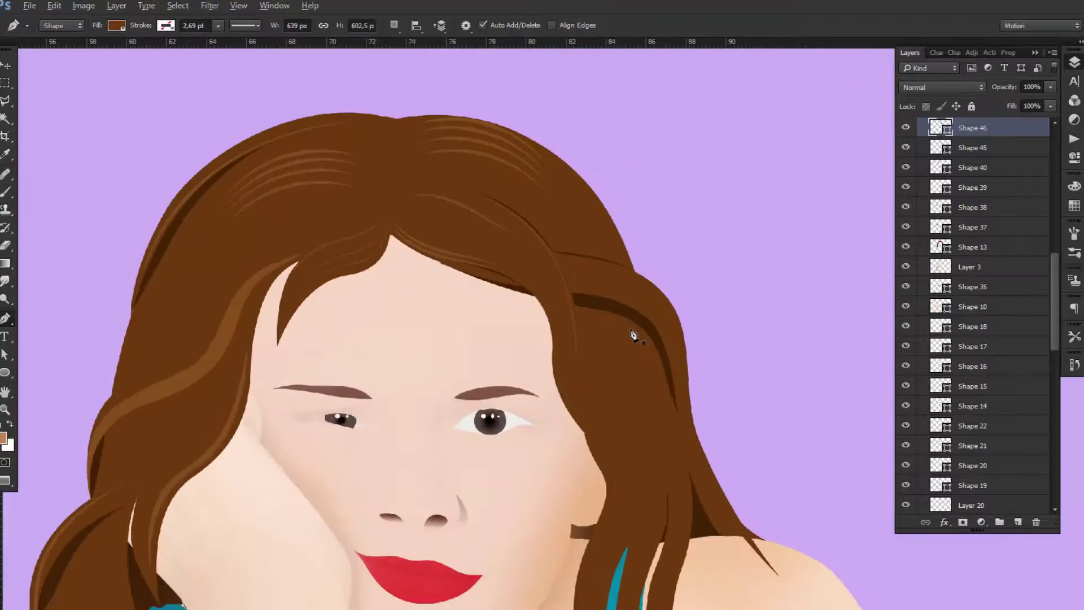
scroll(631, 335, up, 3)
scroll(621, 339, up, 3)
scroll(508, 235, up, 2)
Step: Draw a new strand path curving down the outer hair edge
click(496, 249)
click(510, 279)
scroll(523, 295, down, 2)
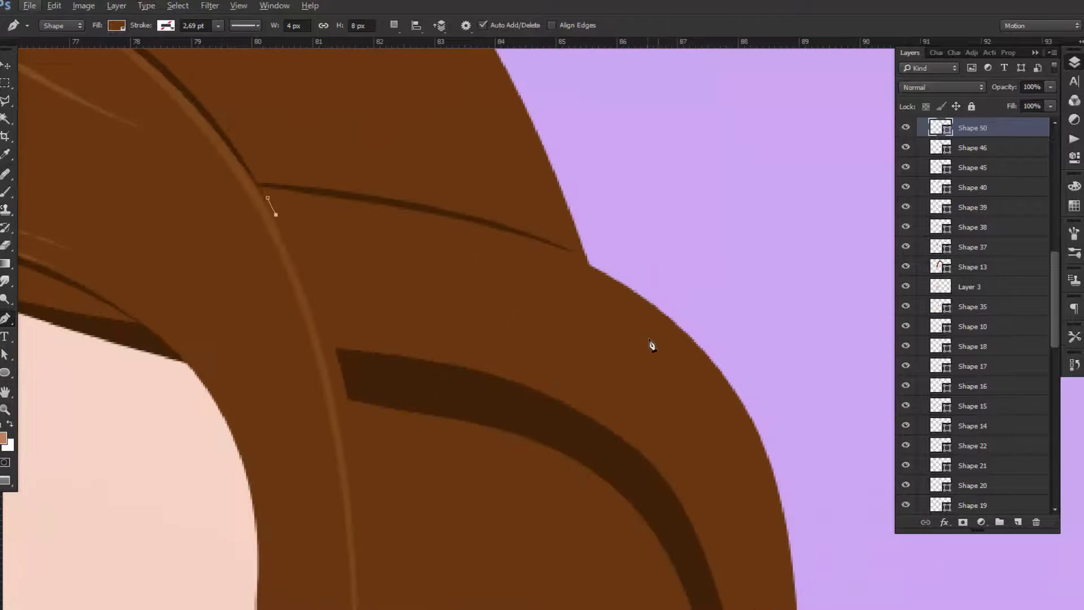
drag(786, 601, 794, 460)
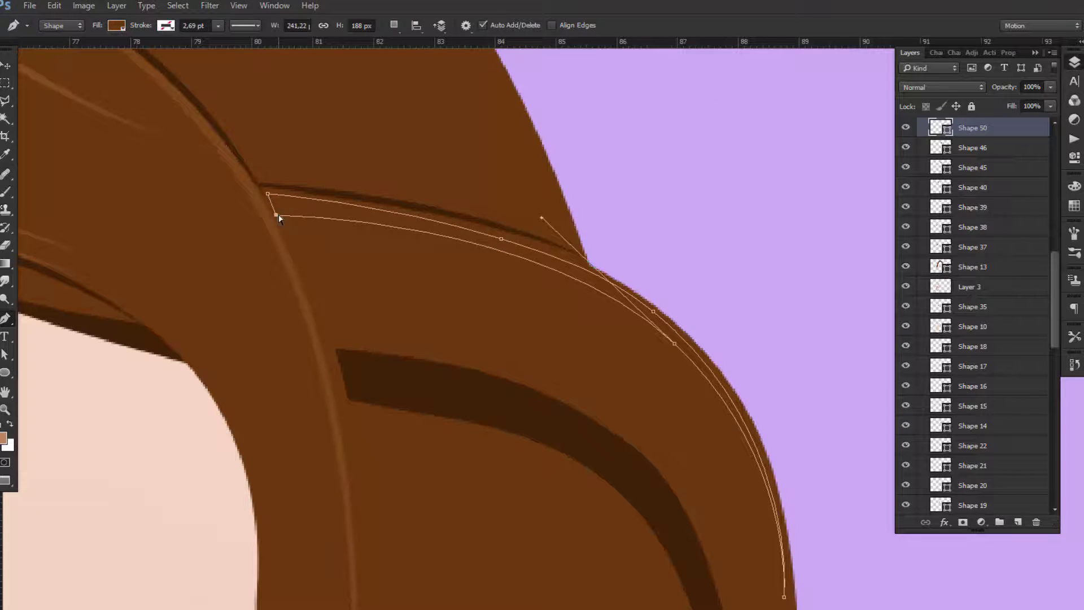
drag(392, 226, 433, 301)
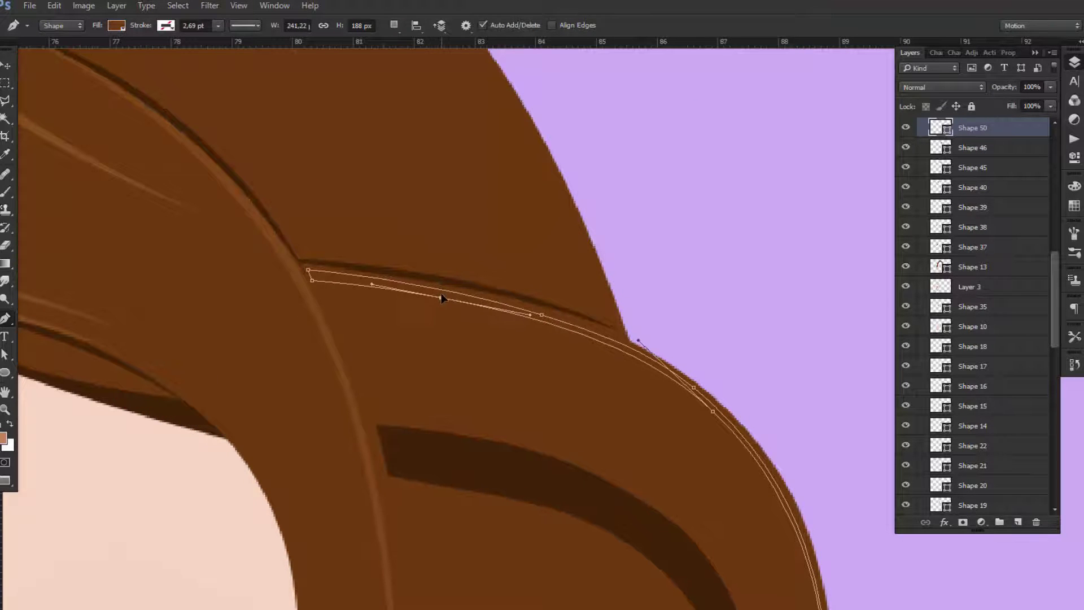
drag(712, 423, 581, 289)
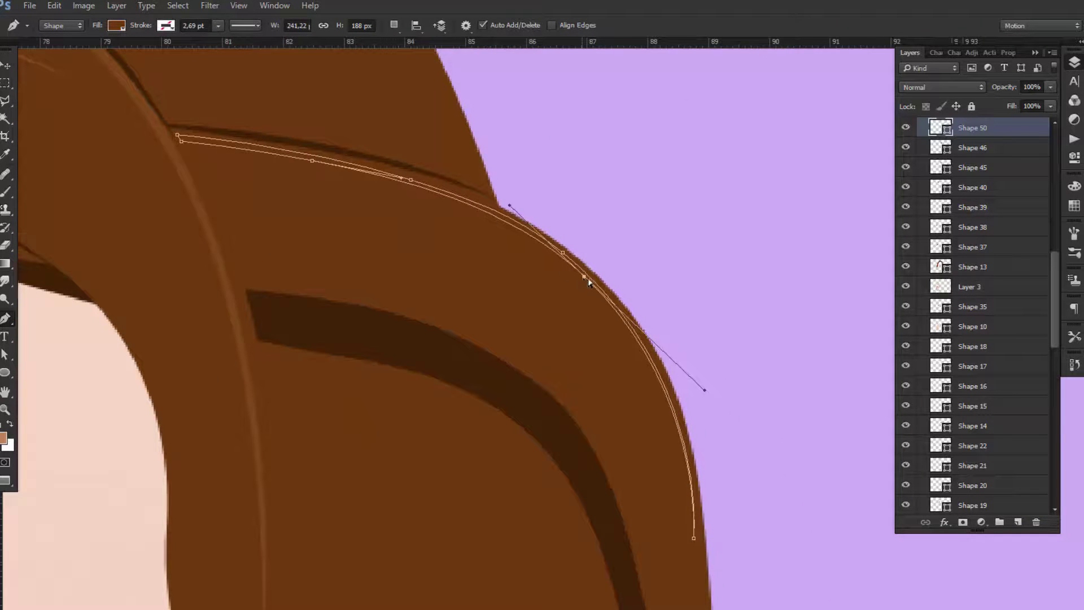
Step: Set the fill colours of the new edge strands
double_click(939, 129)
key(Return)
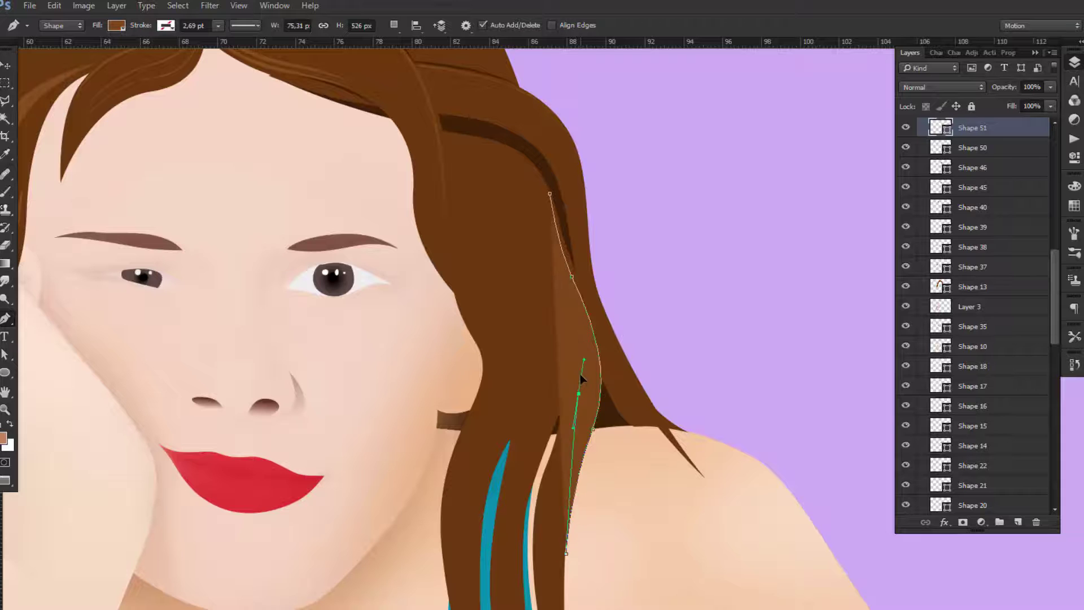
double_click(939, 128)
key(Return)
scroll(558, 446, up, 1)
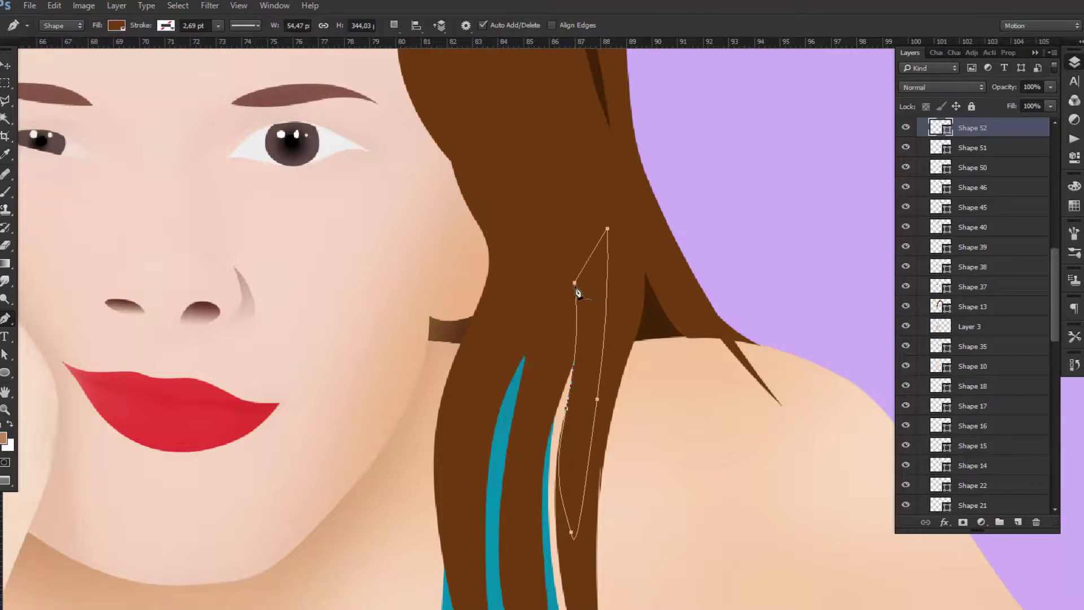
scroll(594, 181, down, 3)
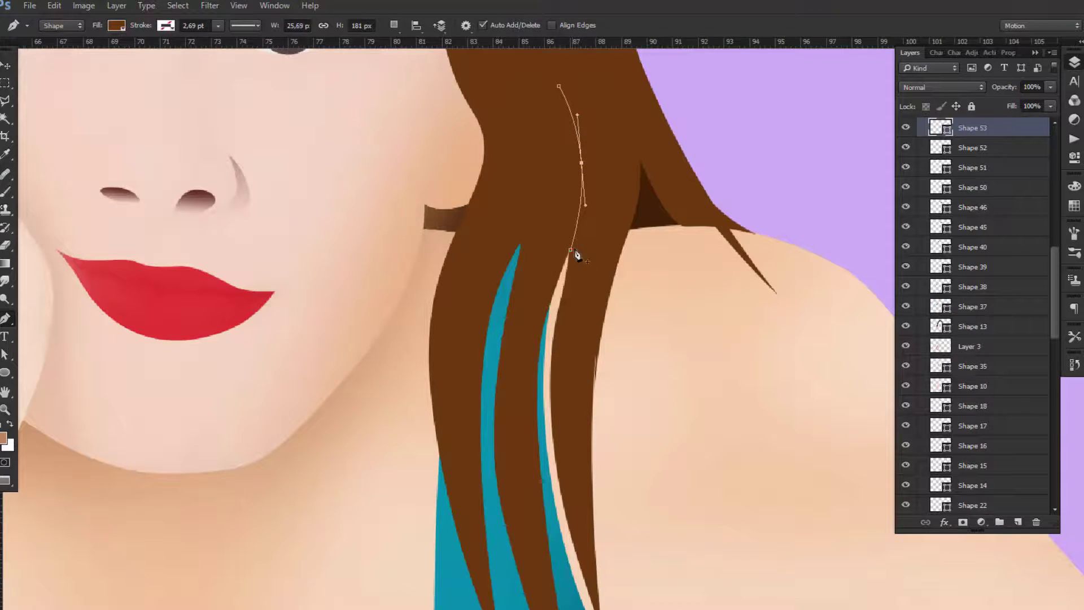
scroll(576, 255, up, 5)
double_click(939, 128)
Step: Give the latest strand a darker brown fill
click(576, 149)
key(Return)
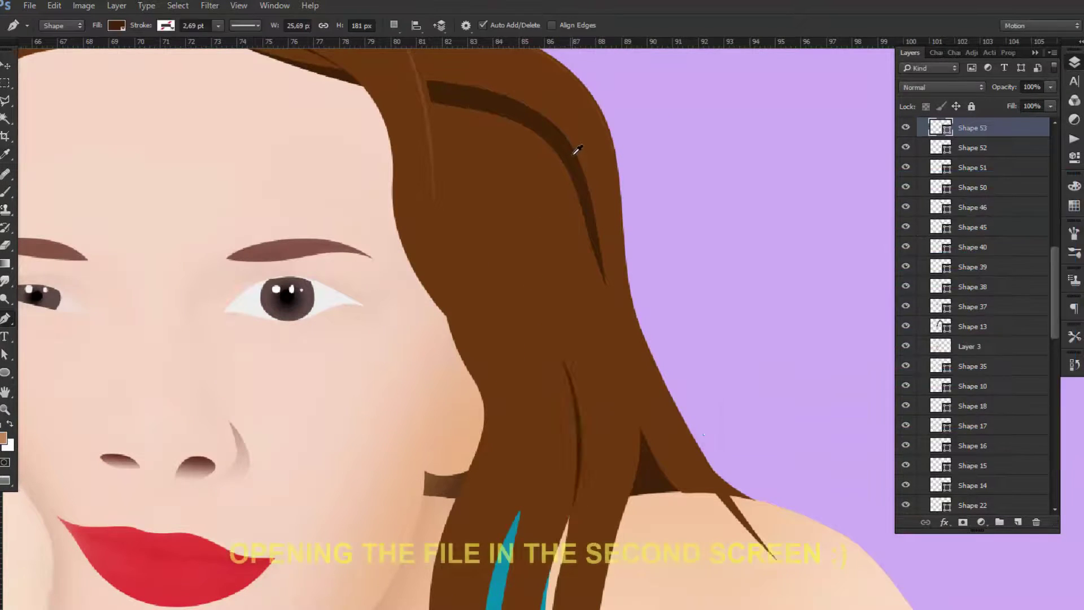
scroll(649, 299, down, 4)
scroll(618, 310, down, 1)
scroll(621, 316, up, 1)
scroll(626, 326, up, 1)
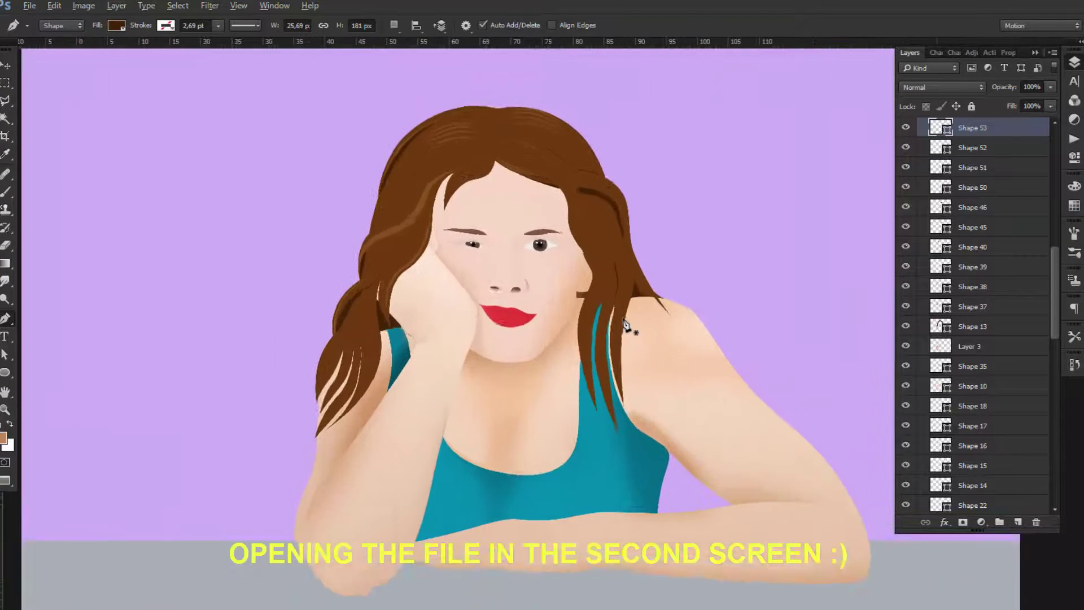
scroll(624, 323, down, 1)
Step: Start a new strand at the teal strand tip, placing anchors down the hair beside the neck
click(595, 290)
scroll(584, 339, up, 2)
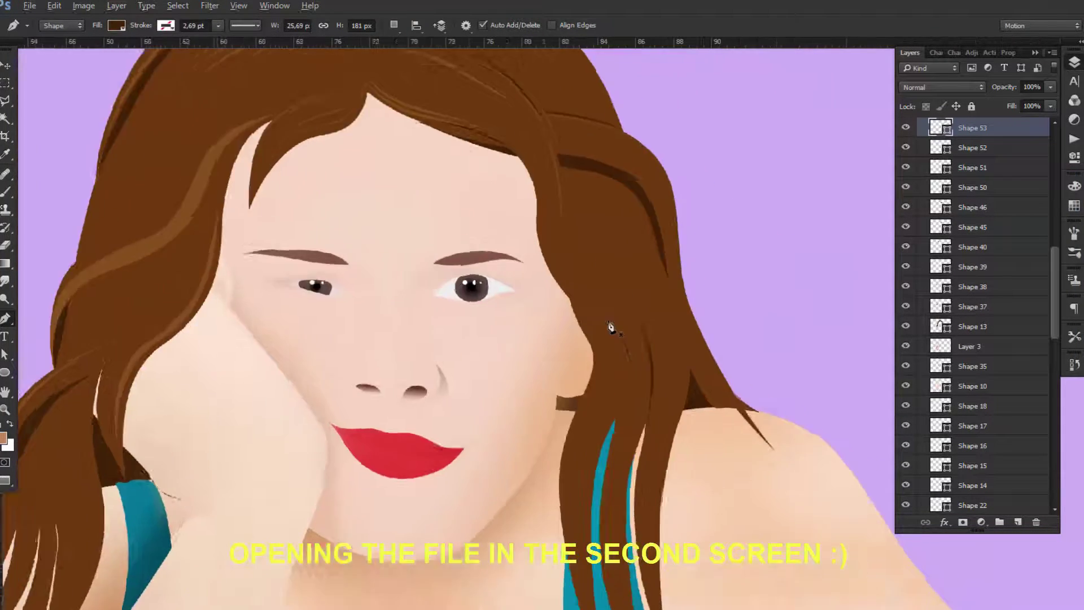
scroll(598, 331, up, 1)
scroll(581, 333, up, 1)
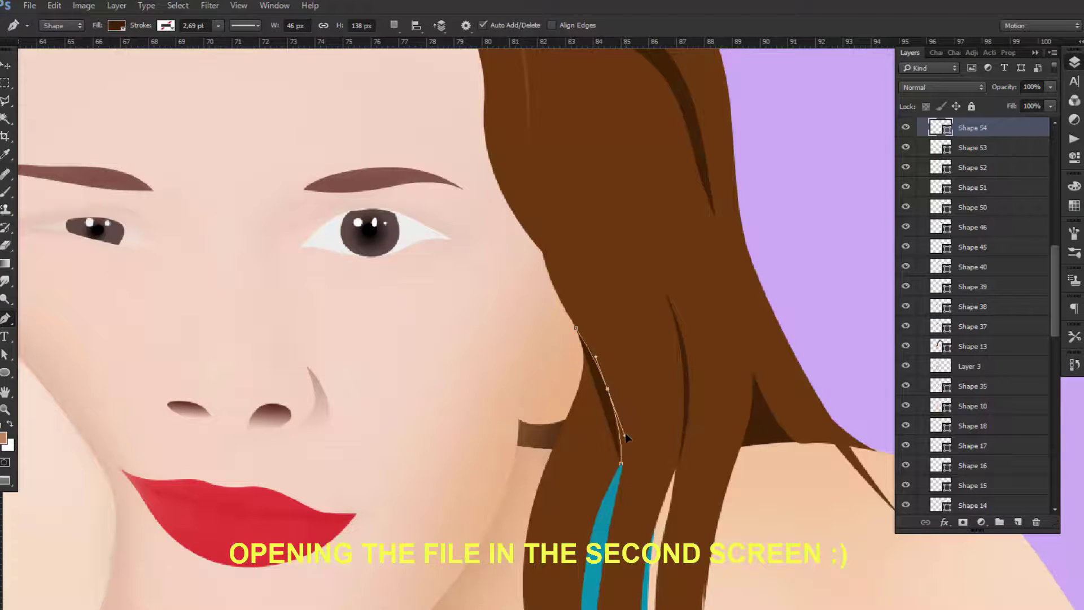
click(663, 407)
scroll(663, 408, down, 3)
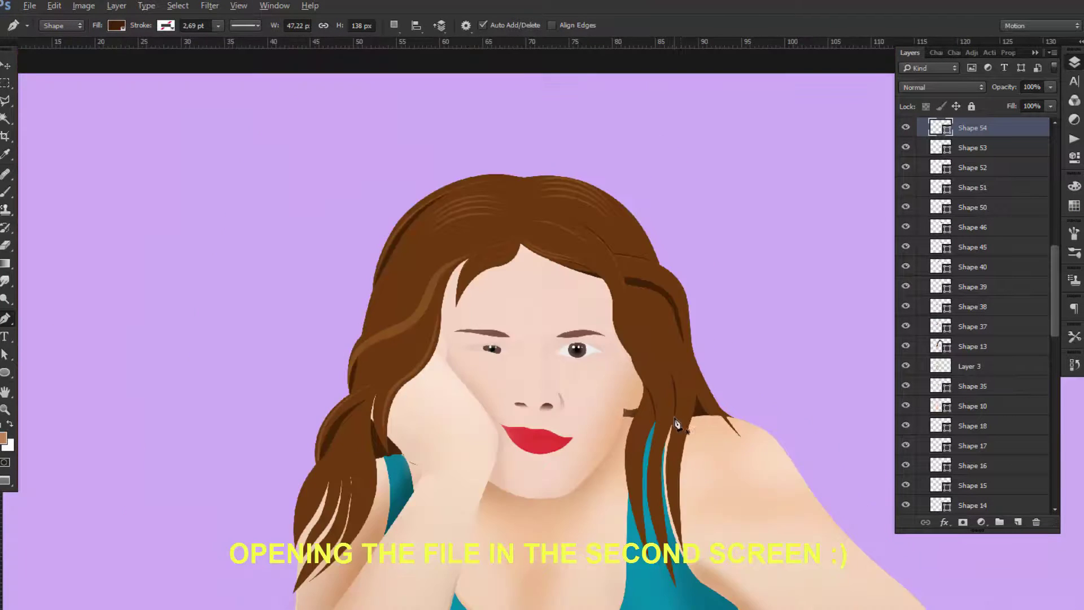
scroll(621, 367, up, 1)
scroll(605, 380, up, 1)
scroll(649, 282, up, 2)
scroll(620, 254, down, 3)
click(647, 156)
click(580, 326)
click(590, 476)
Step: Curve and close the strand shape, then give it a dark 412105 fill
scroll(598, 508, down, 5)
scroll(601, 536, up, 3)
click(550, 109)
scroll(549, 109, up, 3)
click(628, 165)
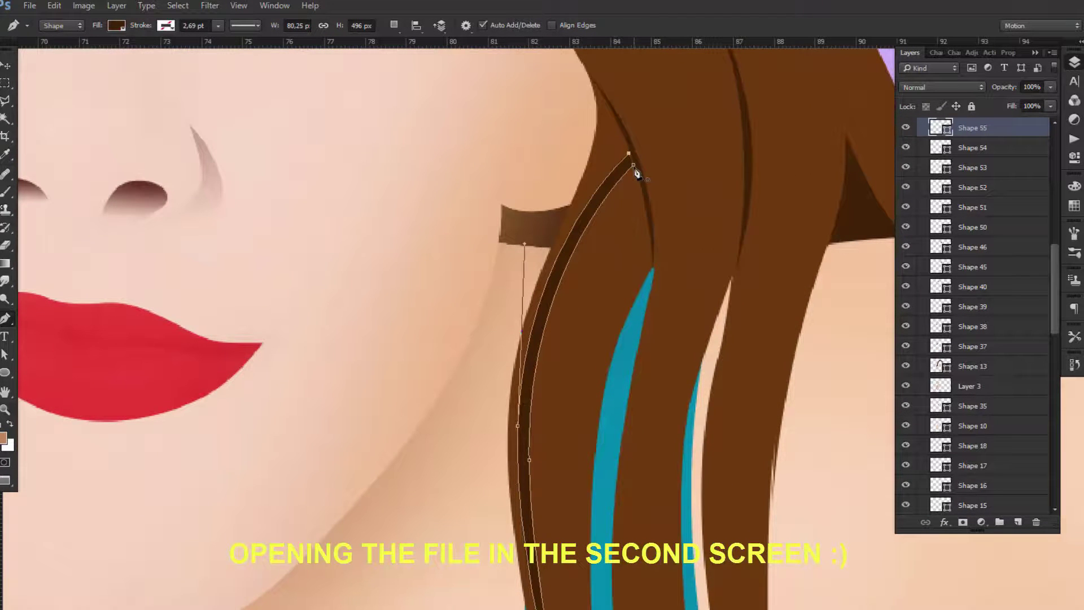
drag(524, 464, 528, 462)
scroll(630, 164, up, 3)
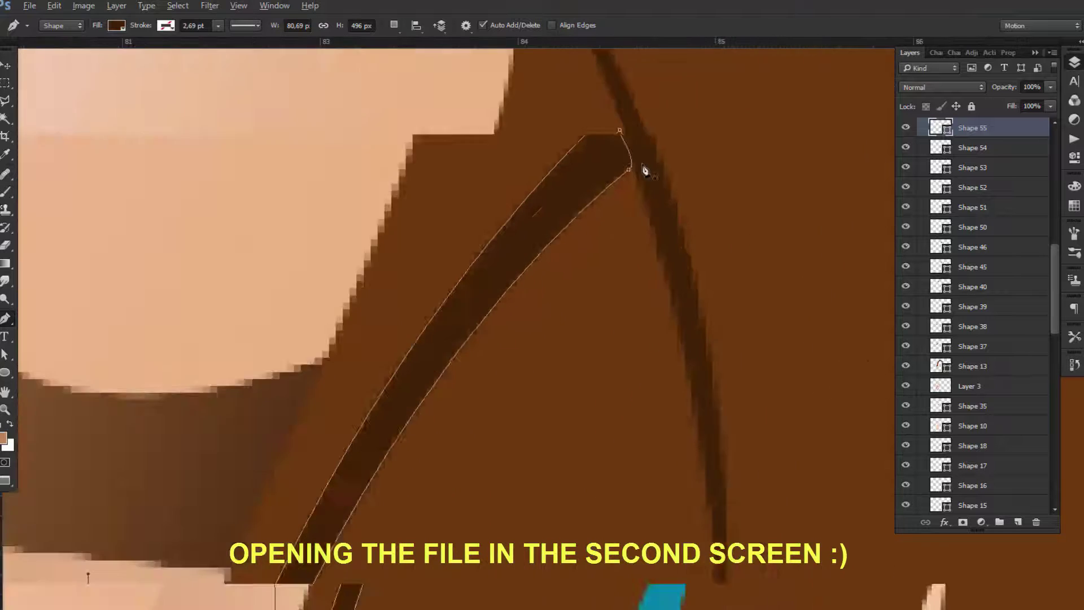
scroll(630, 165, up, 3)
drag(630, 165, 628, 171)
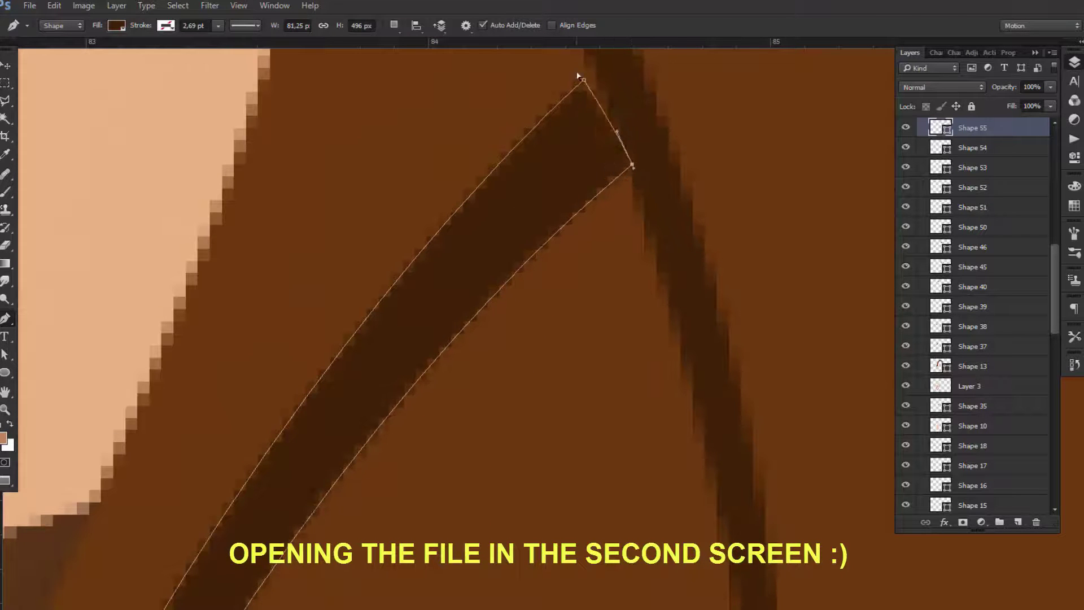
scroll(677, 208, down, 5)
double_click(939, 129)
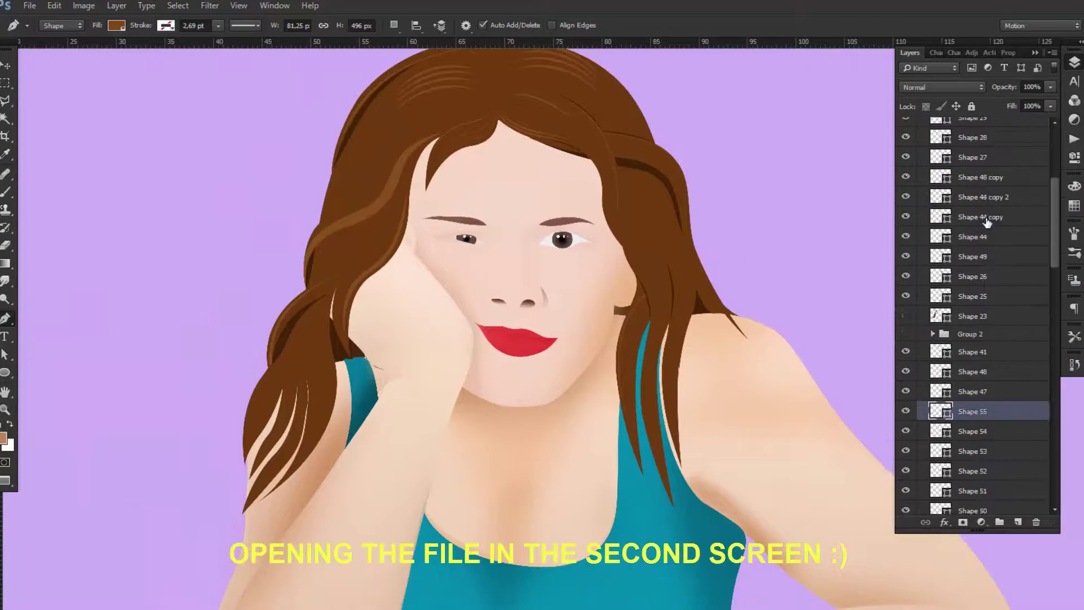
scroll(993, 339, down, 5)
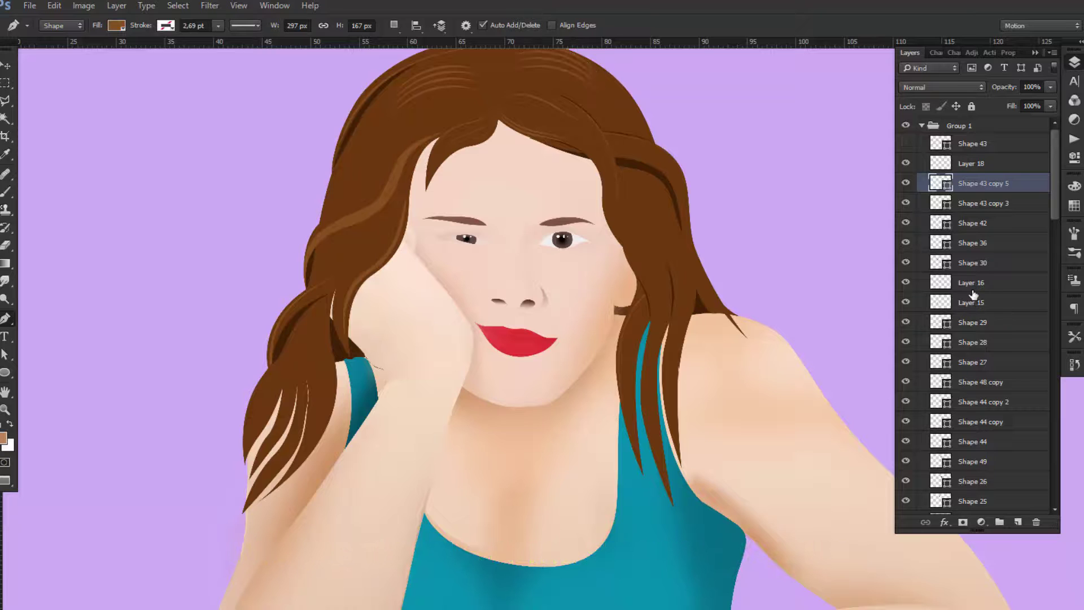
Step: Select the lighter stripe shape and begin a curved strand along the hair
scroll(358, 358, up, 5)
scroll(341, 404, up, 3)
key(a)
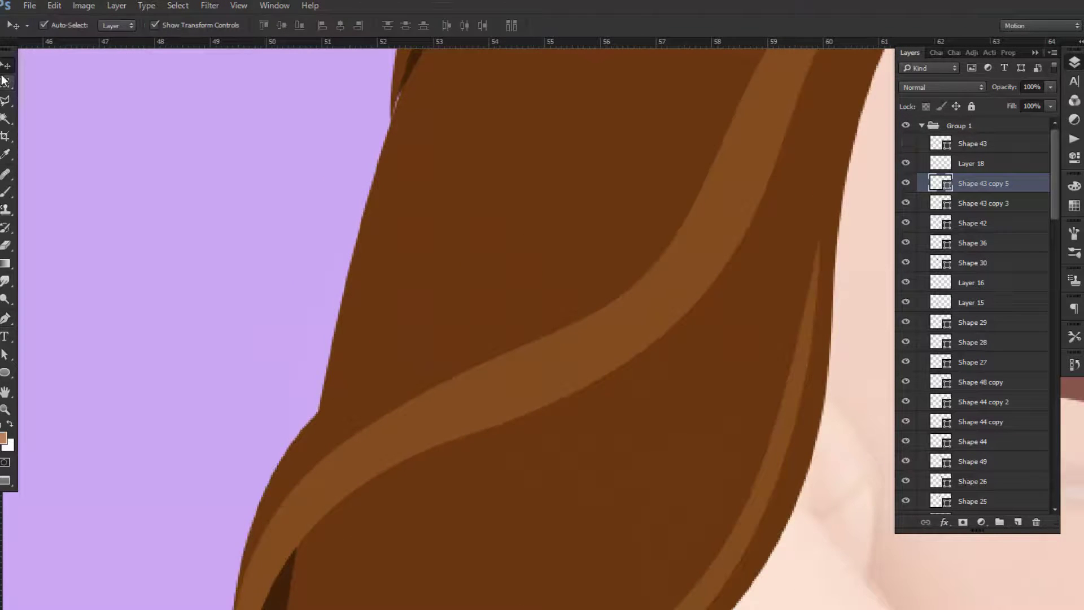
click(5, 319)
ctrl+click(295, 449)
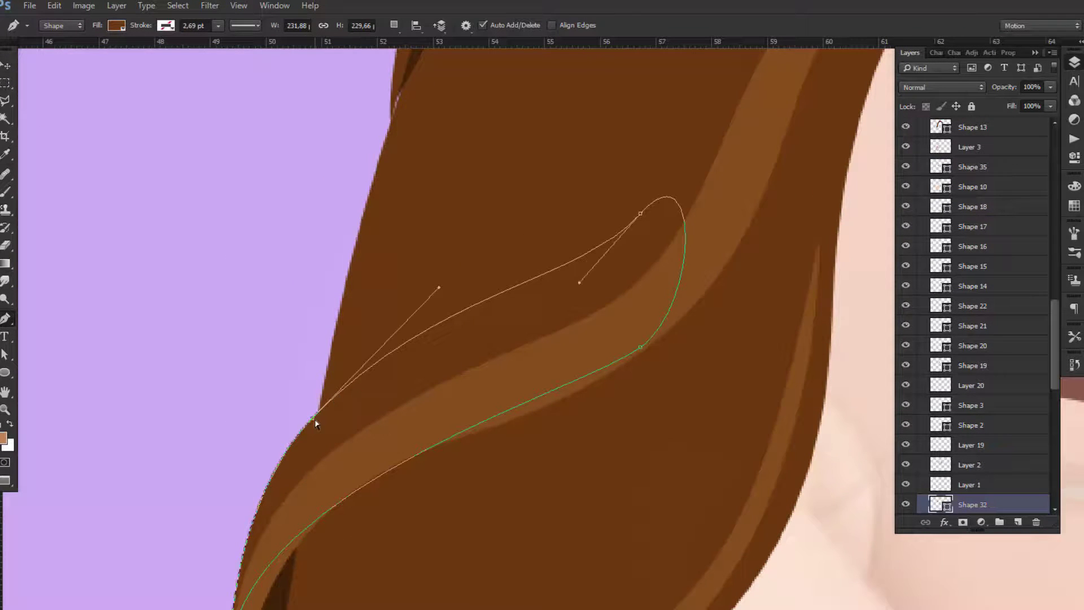
drag(315, 423, 233, 455)
key(Escape)
Step: Draw a new curved strand up the left hair edge and reshape its middle curve
scroll(334, 356, up, 3)
click(335, 330)
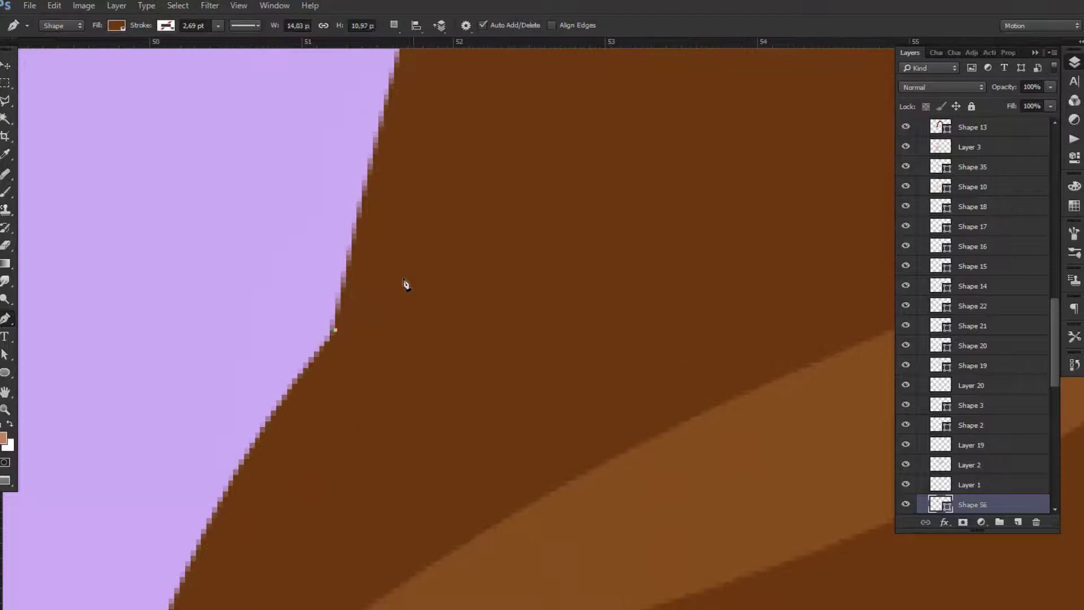
scroll(390, 262, down, 3)
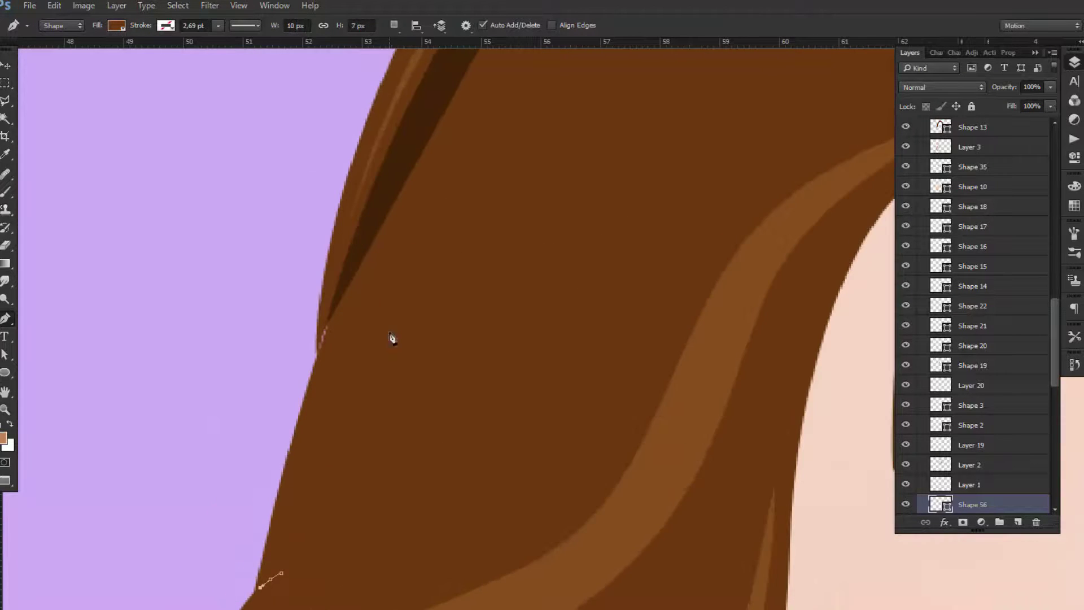
drag(450, 213, 539, 50)
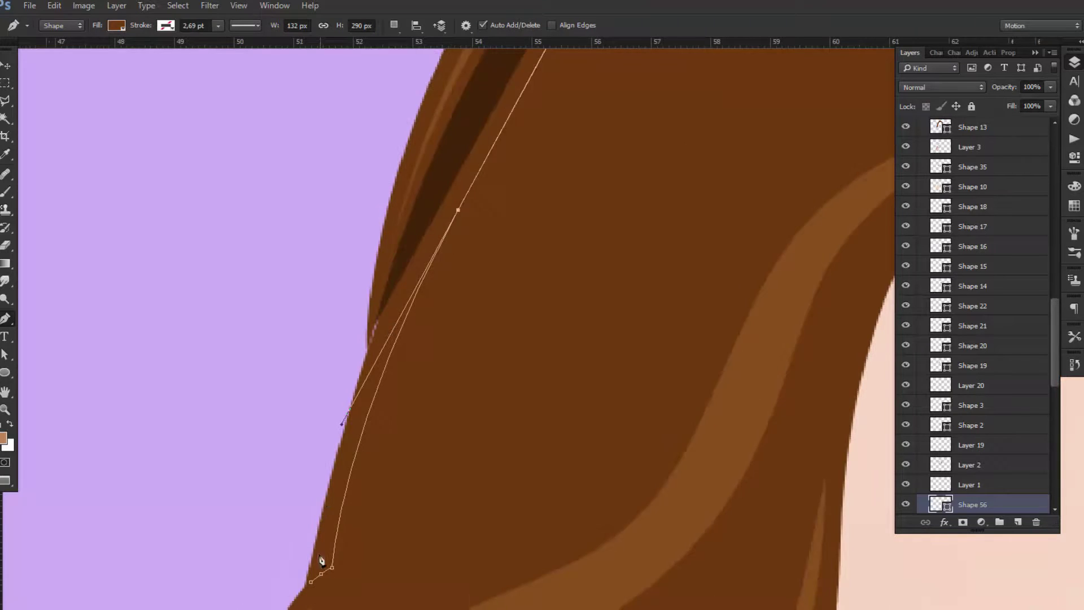
scroll(310, 527, down, 2)
scroll(262, 561, down, 3)
scroll(395, 326, up, 1)
drag(414, 224, 416, 209)
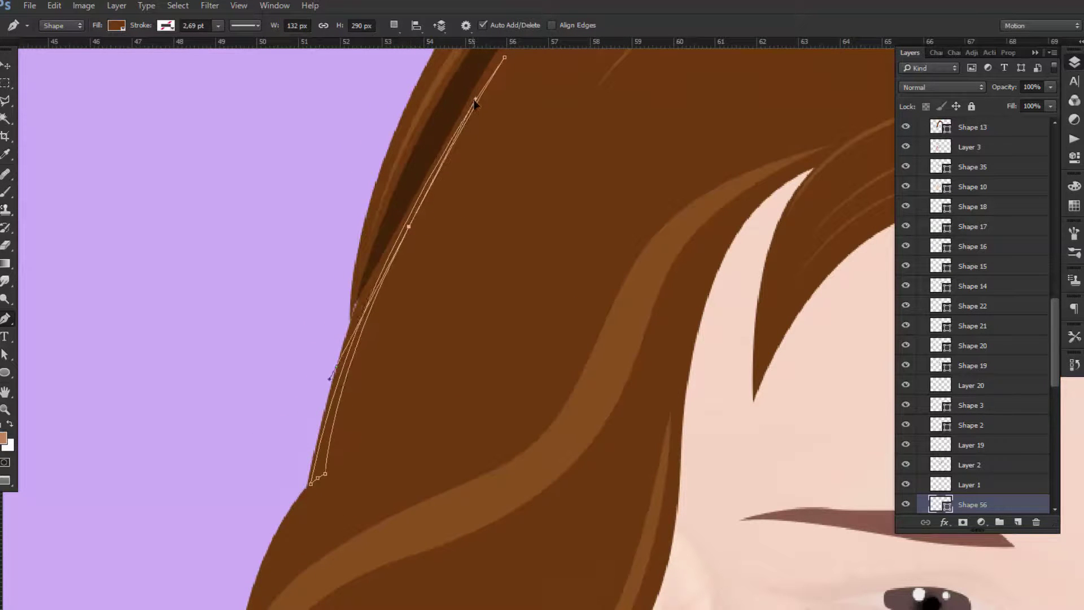
Step: Create a new blank document with the default settings
scroll(504, 61, down, 2)
scroll(323, 506, up, 2)
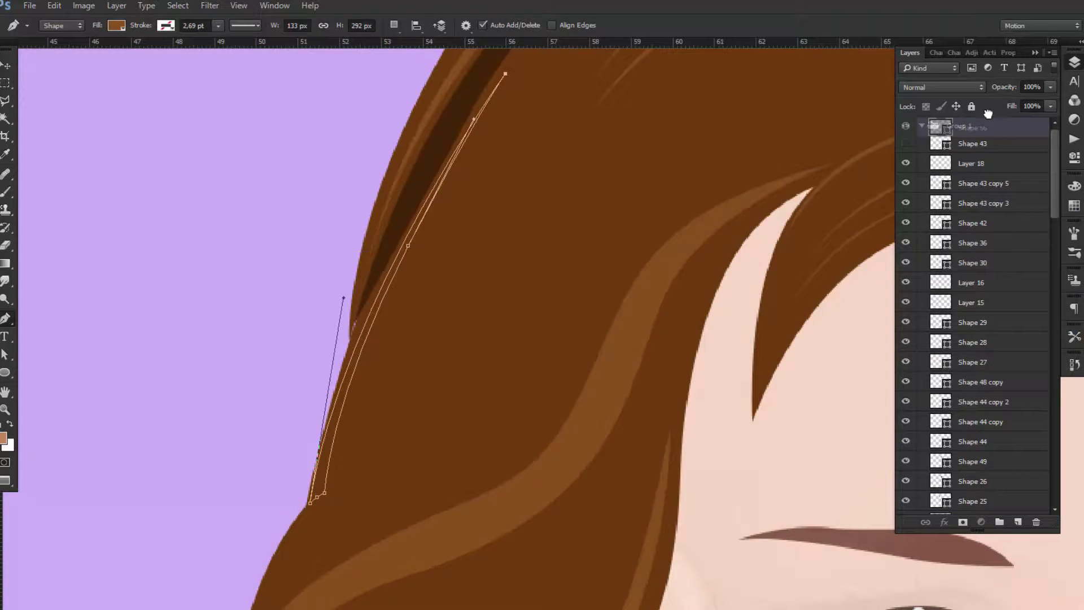
scroll(667, 273, down, 3)
scroll(565, 305, up, 2)
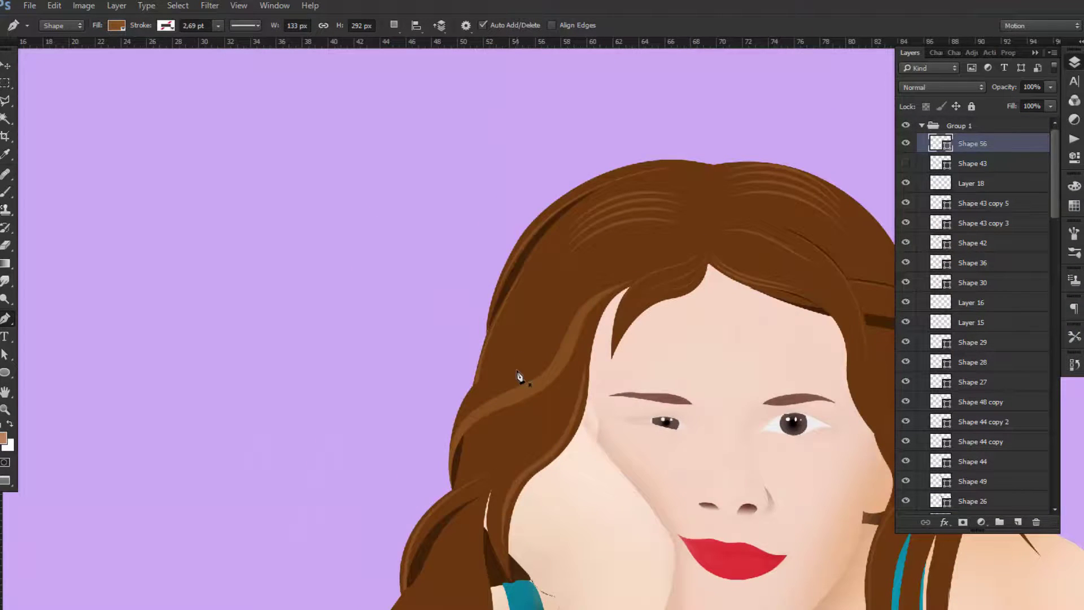
scroll(547, 361, up, 3)
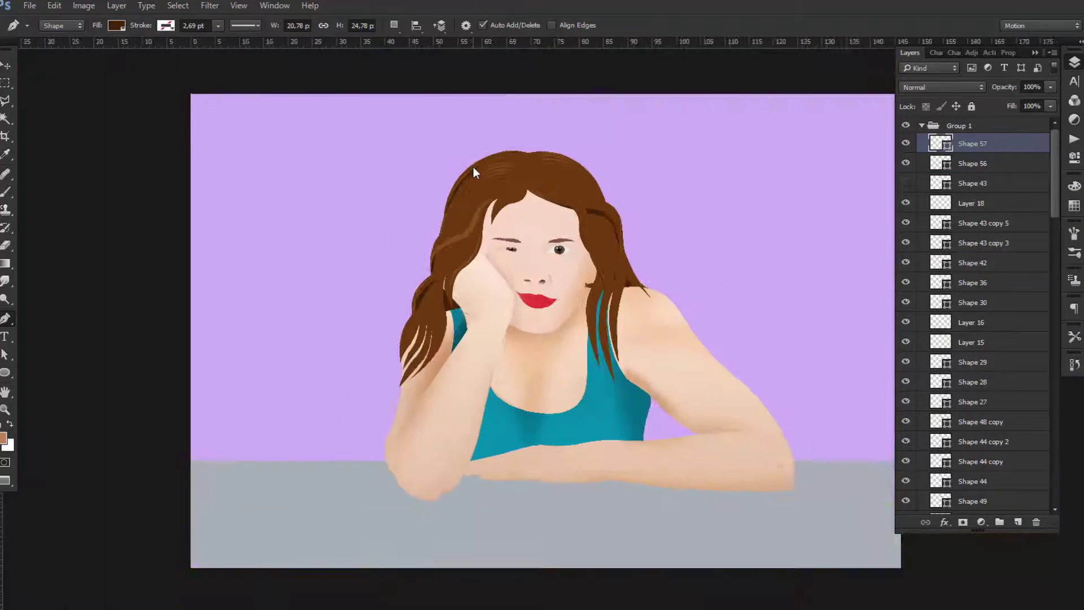
scroll(568, 230, up, 2)
scroll(687, 256, up, 3)
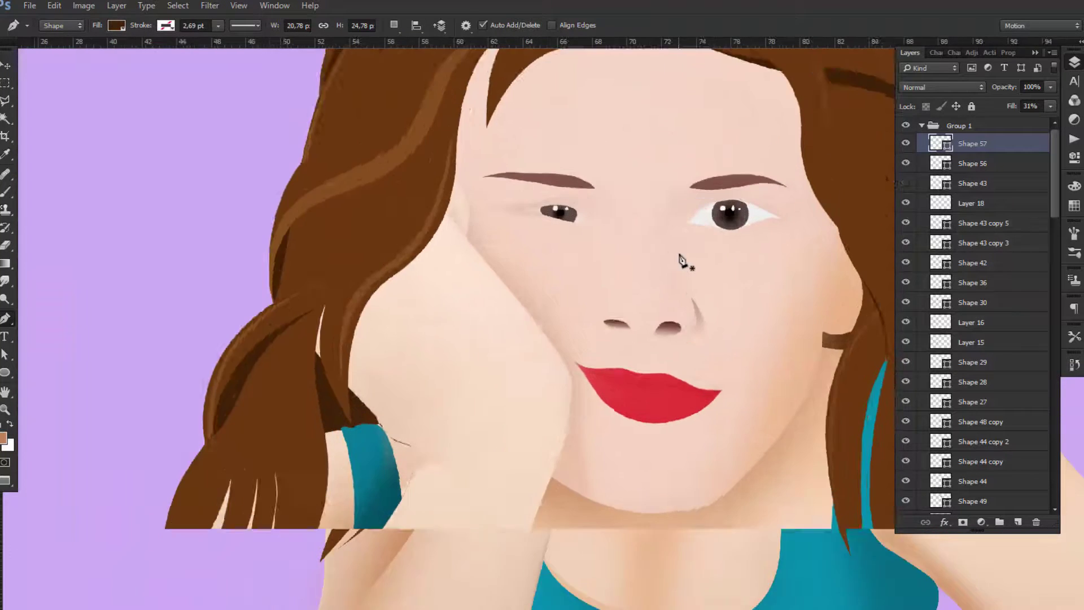
scroll(700, 232, down, 1)
scroll(695, 335, down, 2)
scroll(695, 335, down, 3)
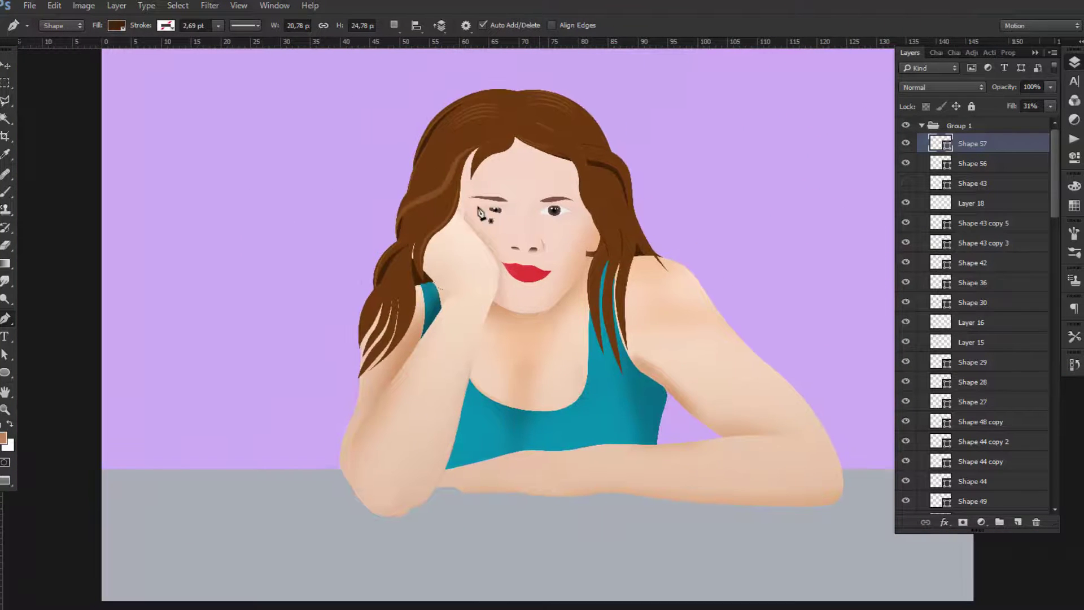
key(ctrl+n)
click(628, 216)
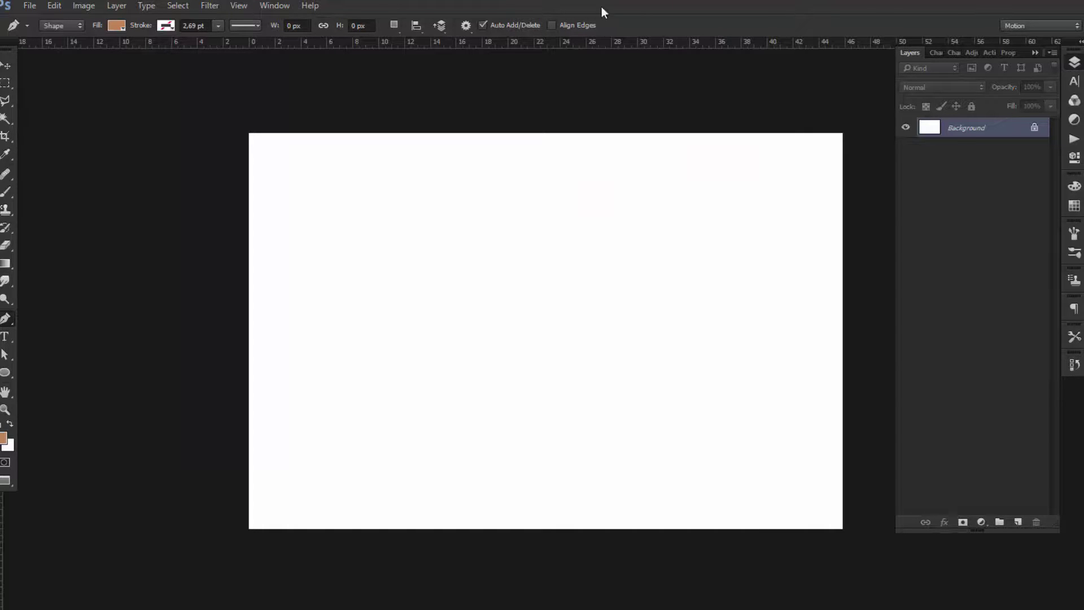
Step: Leave full screen, return to the illustration, and dismiss the wrong-document error when opening the mockup
key(f)
key(f)
key(ctrl+w)
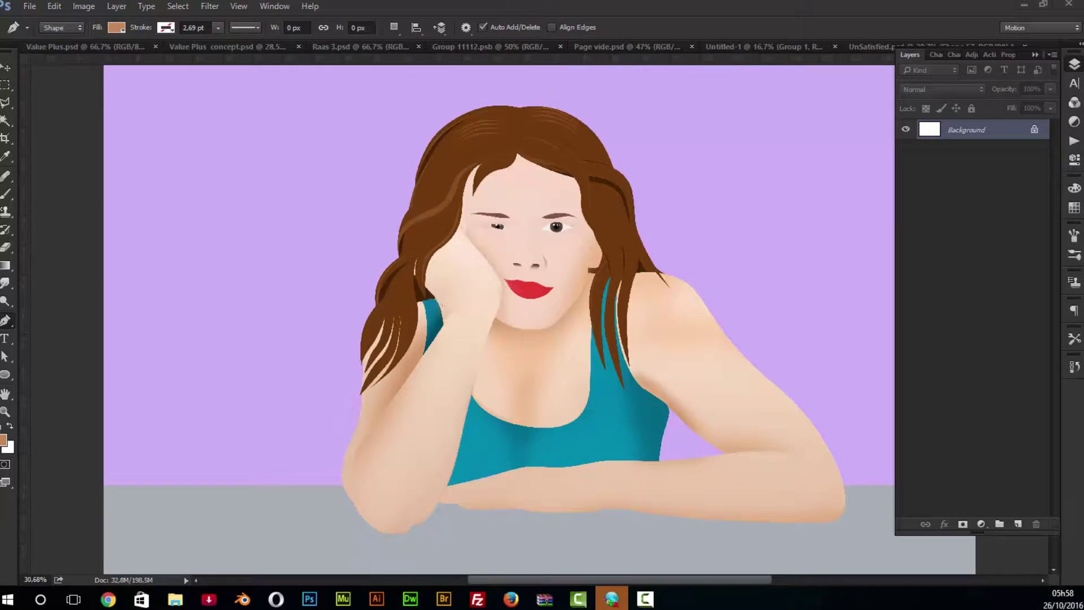
key(f)
click(991, 189)
key(Return)
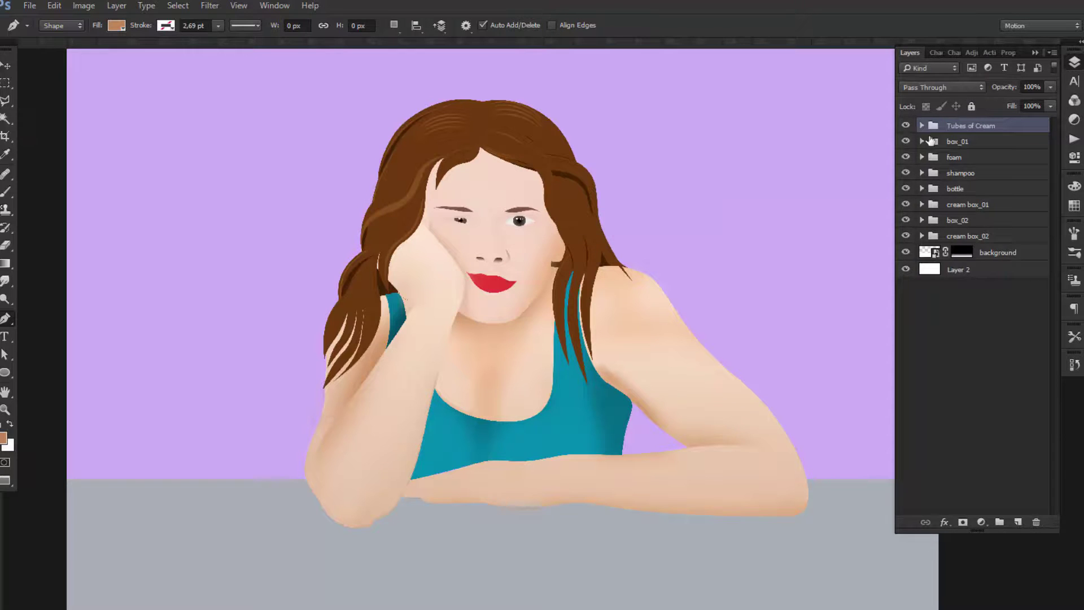
Step: Bring the product mockups into the illustration, scaled to about 39% on the table
drag(930, 140, 423, 346)
key(ctrl+t)
key(ctrl+minus)
drag(161, 209, 527, 333)
drag(708, 423, 569, 423)
drag(822, 477, 766, 482)
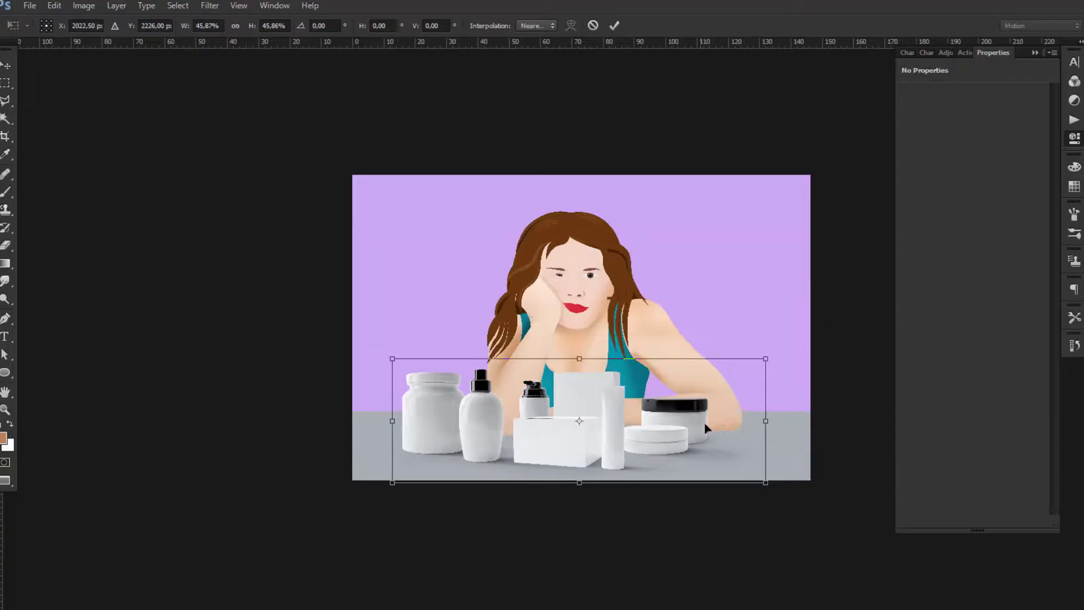
drag(766, 358, 722, 390)
scroll(655, 406, up, 3)
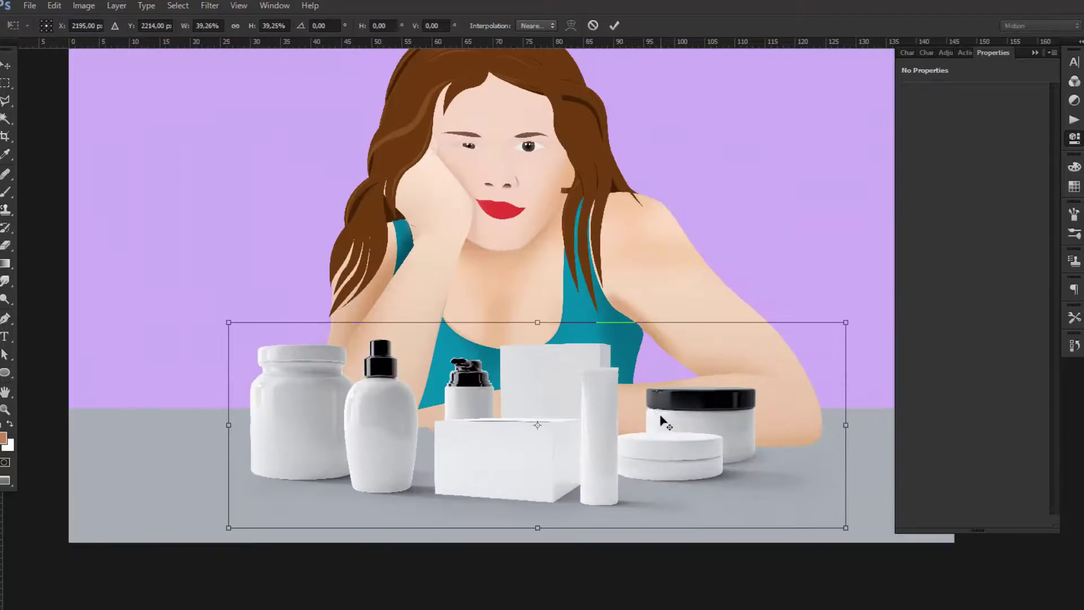
drag(663, 420, 653, 479)
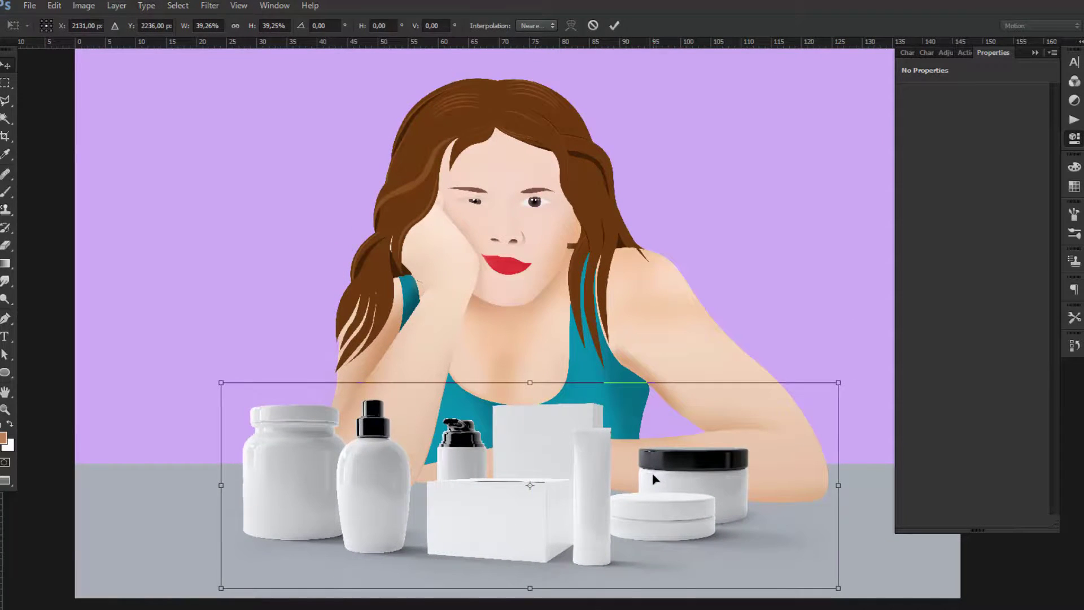
key(Return)
key(F7)
Step: Convert Group 1 to a Smart Object, rescale it to about 89%, and reposition it
right_click(986, 130)
click(959, 226)
key(ctrl+t)
drag(838, 382, 802, 400)
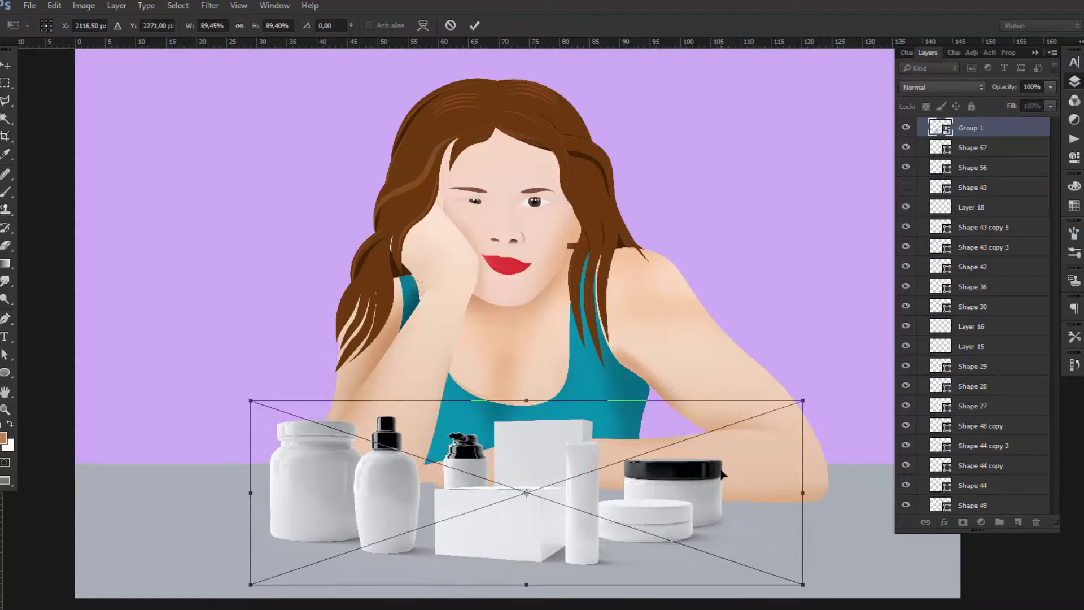
key(Return)
drag(690, 492, 704, 502)
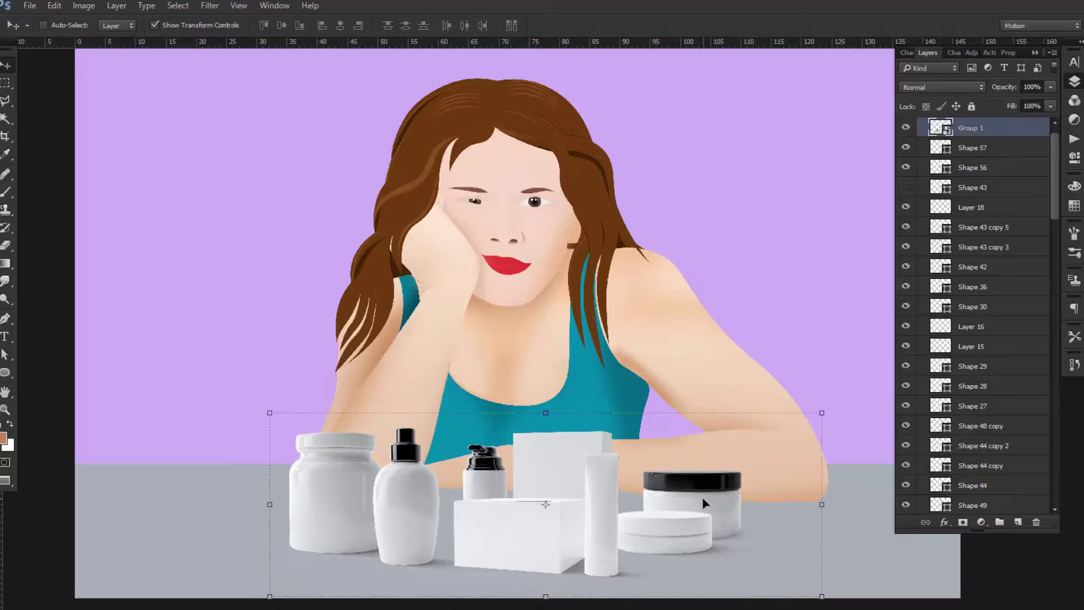
key(alt+shift+comma)
key(ctrl+u)
Step: Colorize the table with Hue 180, Saturation 28 and Lightness +29
click(978, 353)
drag(788, 271, 859, 272)
key(shift+Up)
key(shift+Up)
key(shift+Up)
key(shift+Up)
key(shift+Up)
key(Up)
key(Up)
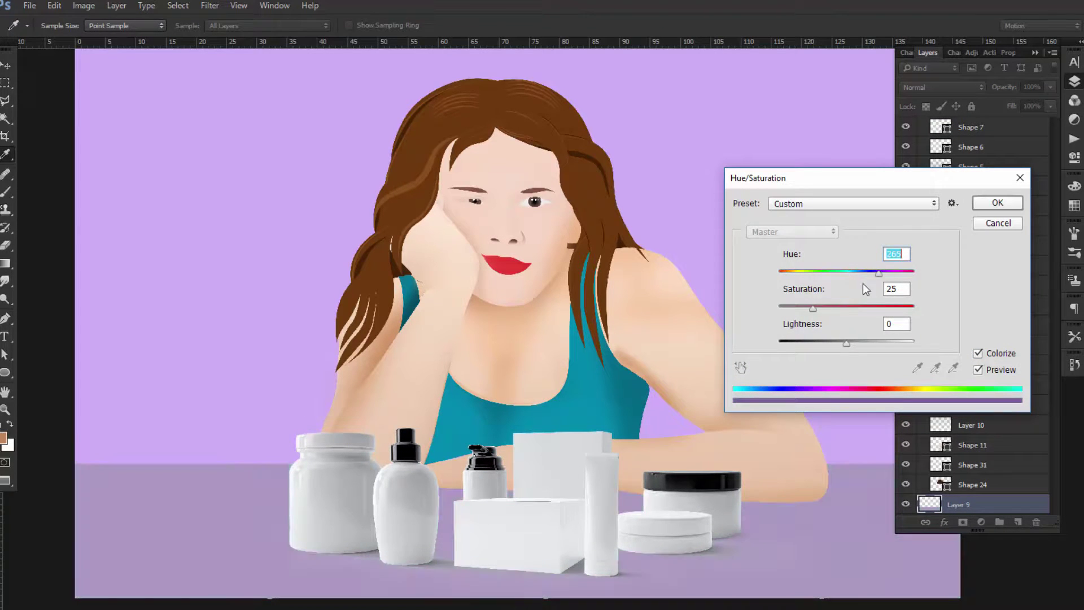
drag(812, 308, 832, 308)
mouse_move(878, 273)
mouse_down()
mouse_move(778, 279)
mouse_move(849, 278)
mouse_move(796, 273)
mouse_up()
drag(831, 307, 801, 308)
key(Tab)
text(29)
key(shift+Tab)
key(shift+Tab)
text(180)
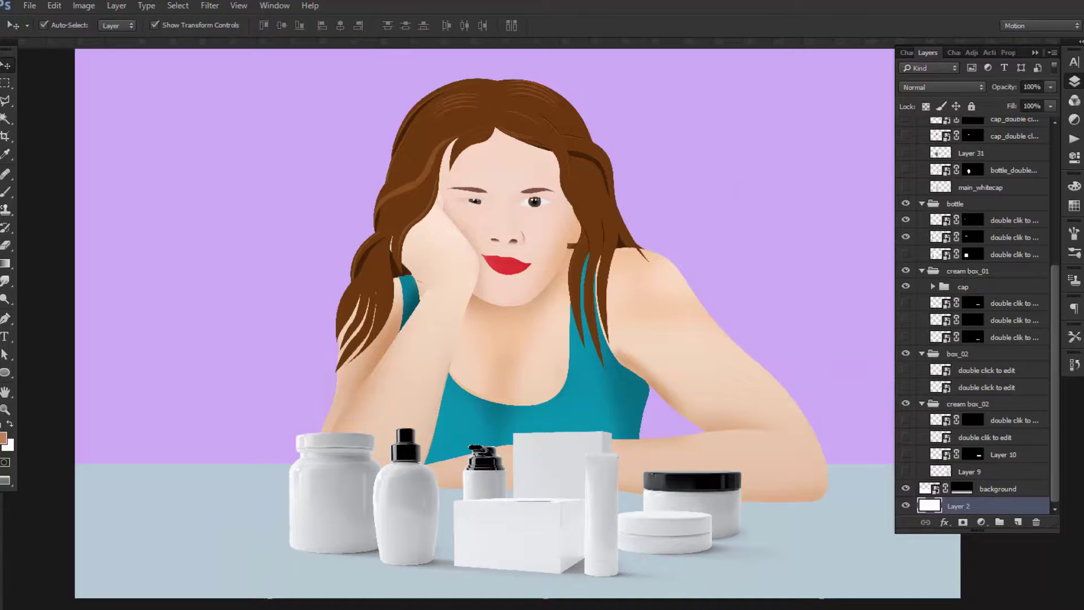
Step: Clip the wood texture to the table layer, then release the clipping mask
right_click(994, 444)
click(891, 255)
right_click(993, 444)
click(891, 261)
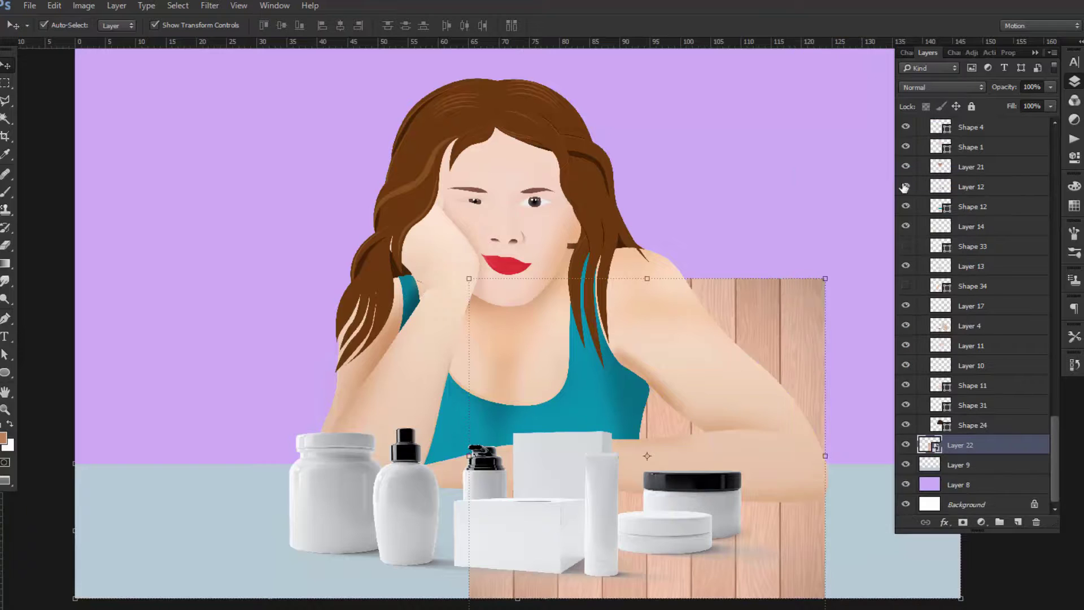
Step: Distort the wood-plank texture into tabletop perspective with Free Transform, widening its bottom edge
key(ctrl+minus)
key(ctrl+minus)
key(ctrl+minus)
key(ctrl+t)
drag(672, 477, 771, 484)
drag(545, 477, 359, 492)
mouse_move(728, 446)
mouse_down()
mouse_move(746, 443)
mouse_move(448, 416)
mouse_move(520, 379)
mouse_move(559, 387)
mouse_up()
key(Return)
Step: Clip the wood texture to the table, load the table shape as a selection, and add Layer 23
right_click(980, 453)
click(858, 265)
key(ctrl+plus)
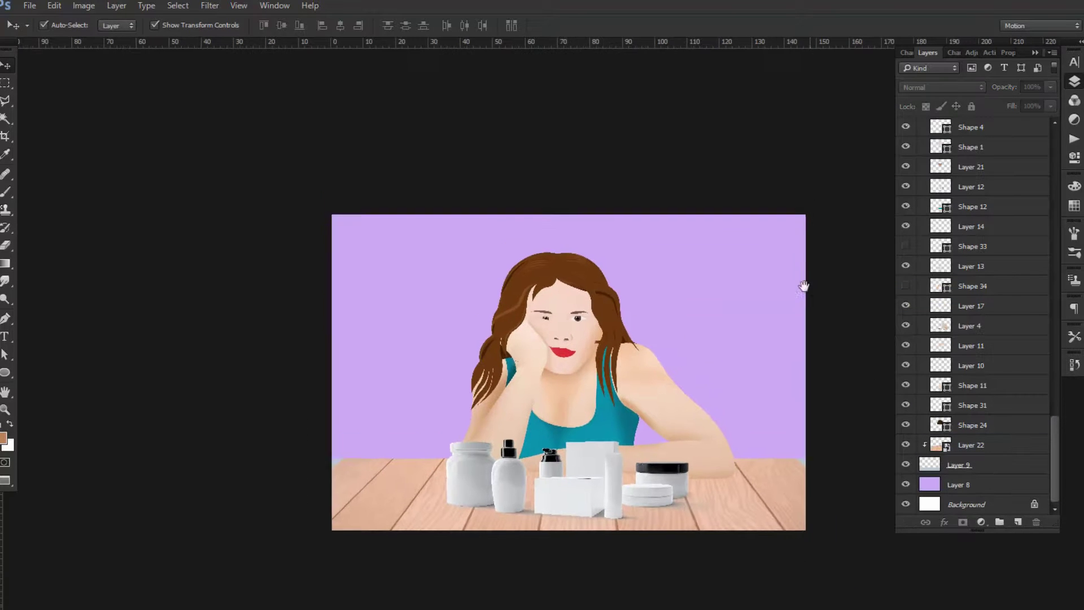
ctrl+click(929, 464)
key(ctrl+shift+alt+n)
Step: Set up a soft 0% hardness brush of about 2309 px in peach edbd9b
key(b)
click(4, 437)
click(1023, 208)
right_click(824, 299)
drag(824, 300, 832, 298)
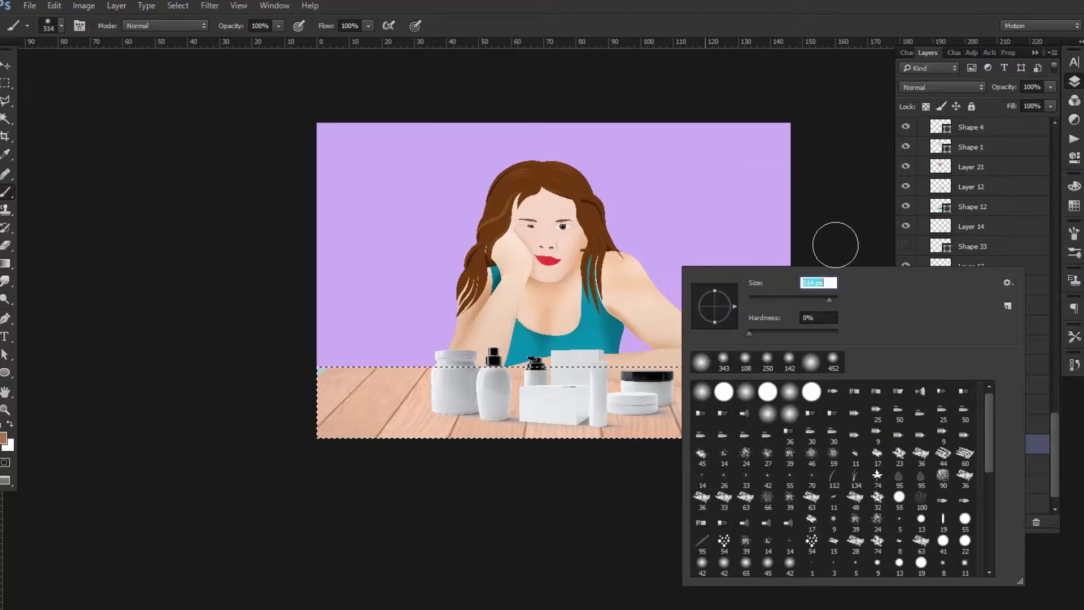
key(Return)
Step: Brush soft shading along the table's bottom edge, then clear the selection
drag(732, 475, 369, 476)
key(ctrl+d)
key(l)
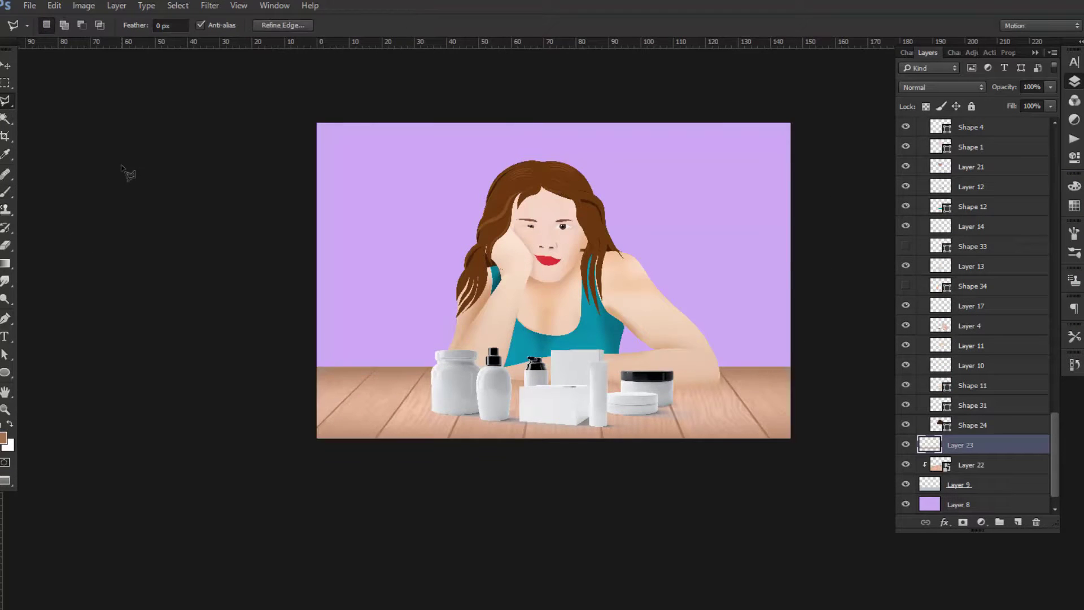
key(ctrl+plus)
drag(651, 311, 631, 315)
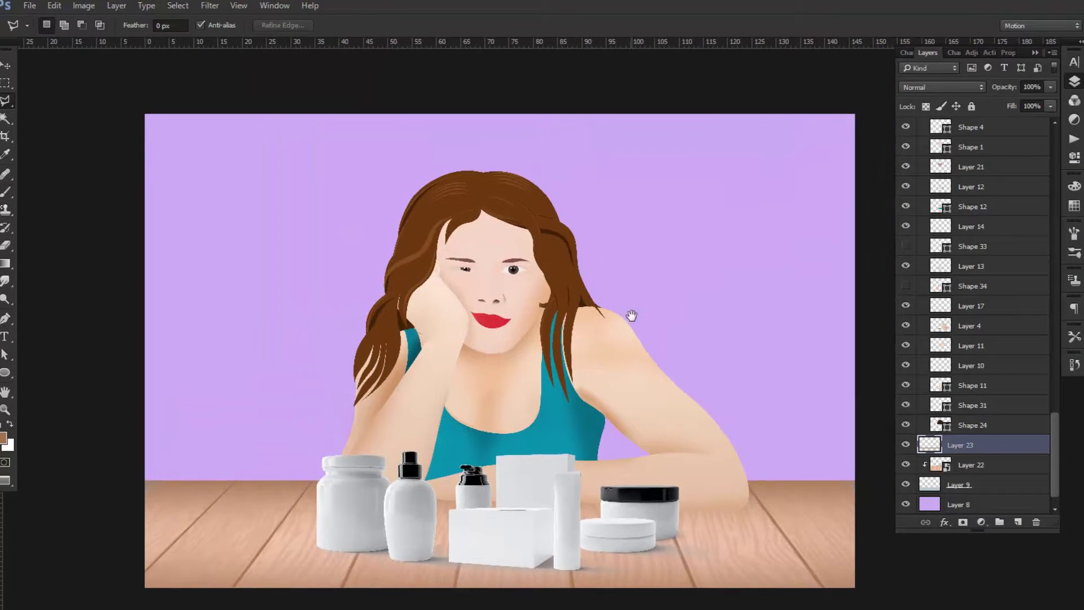